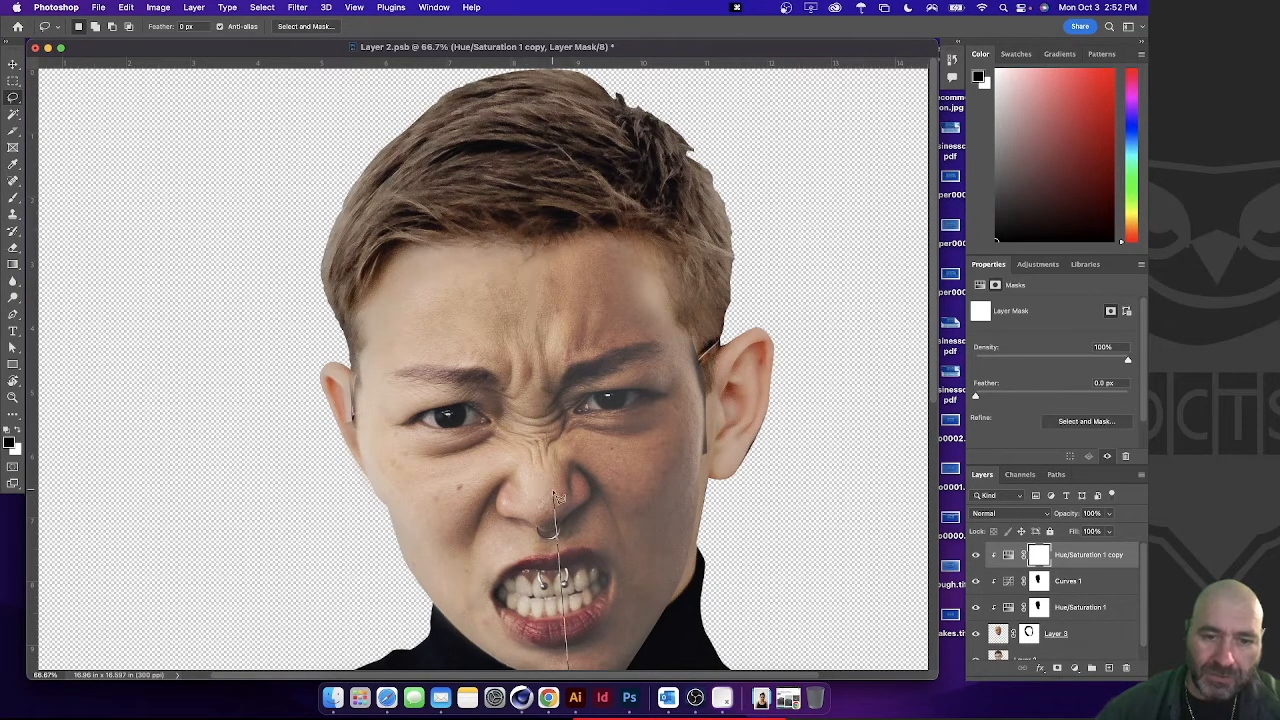
pyautogui.click(556, 542)
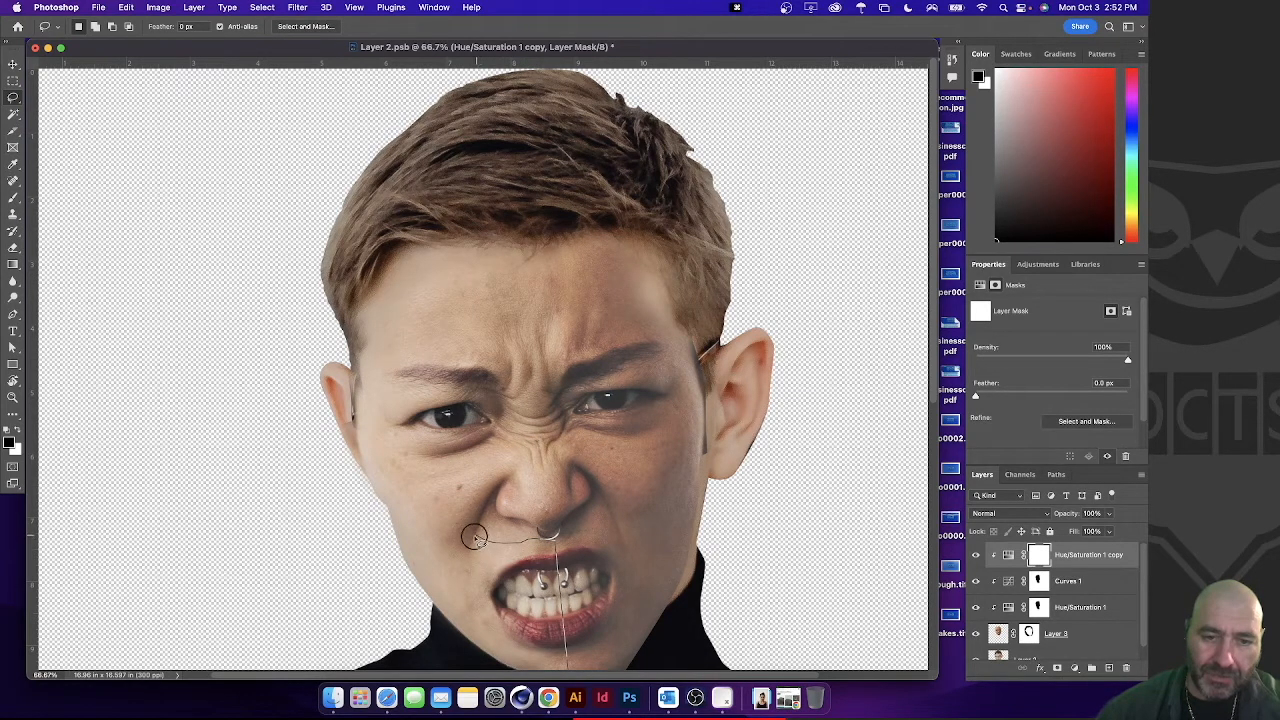
pyautogui.moveTo(465, 532)
pyautogui.mouseDown()
pyautogui.moveTo(414, 531)
pyautogui.moveTo(363, 563)
pyautogui.moveTo(414, 663)
pyautogui.moveTo(560, 690)
pyautogui.mouseUp()
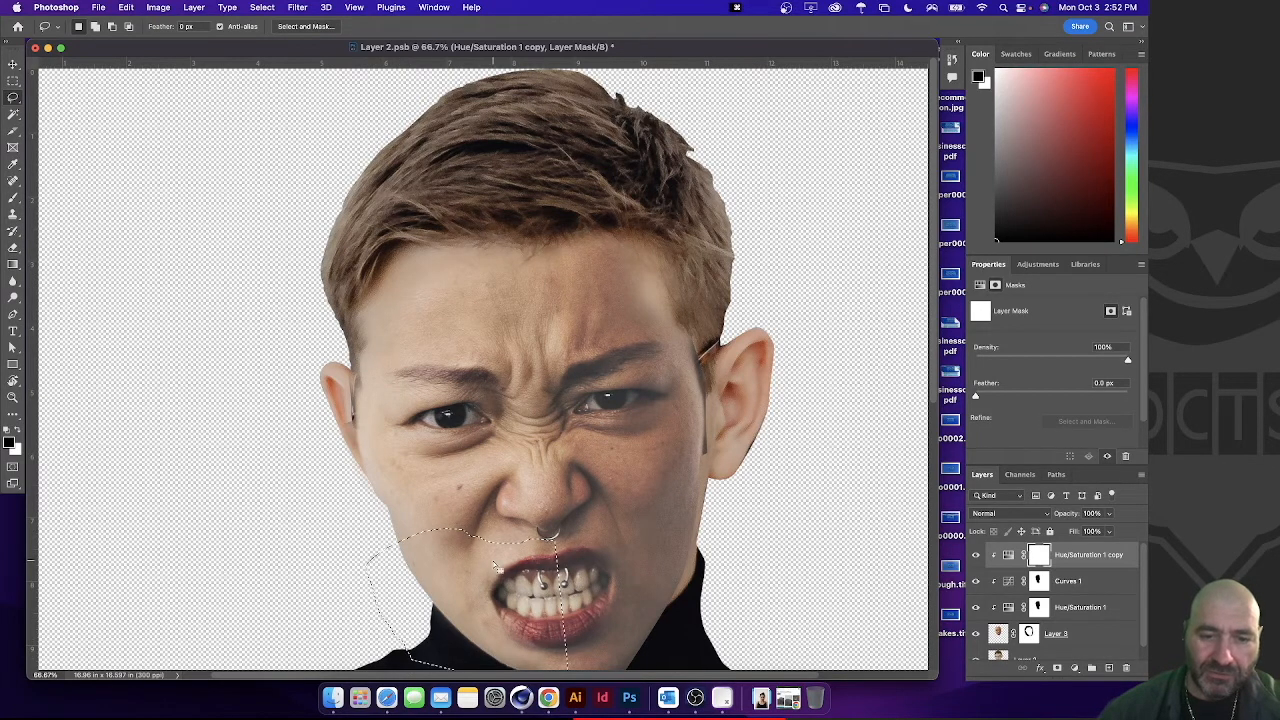
pyautogui.scroll(-3, 500, 565)
pyautogui.scroll(-3, 500, 565)
pyautogui.click(632, 428)
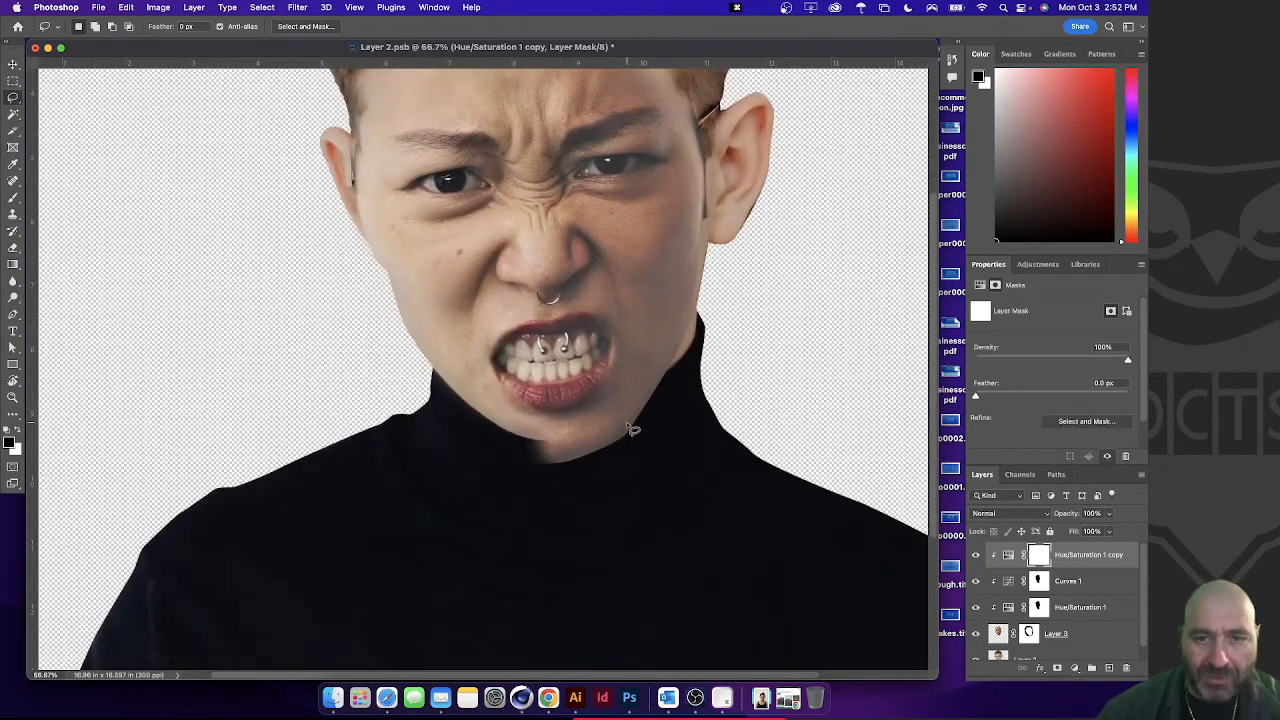
# On Layer 3, draw a closed pen path about 2.8 by 3.2 in around the image-left half of the mouth and chin, reaching up to the nose ring
pyautogui.press('p')
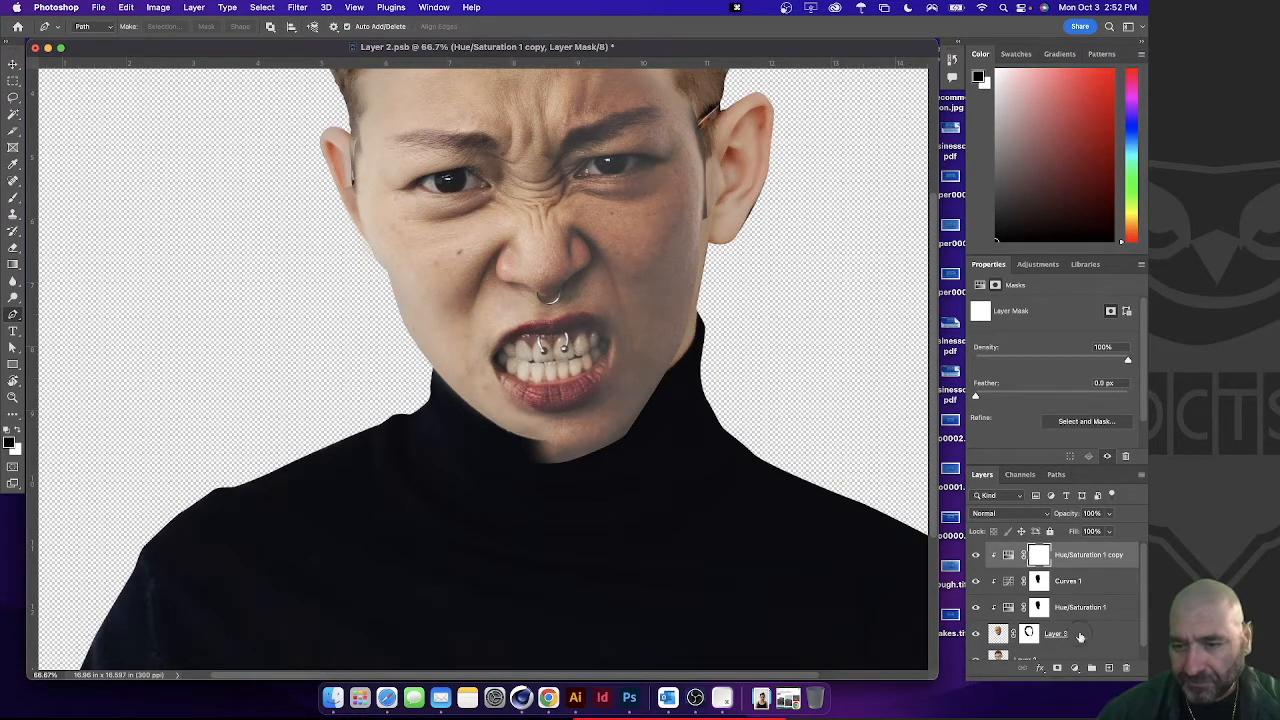
pyautogui.click(1104, 646)
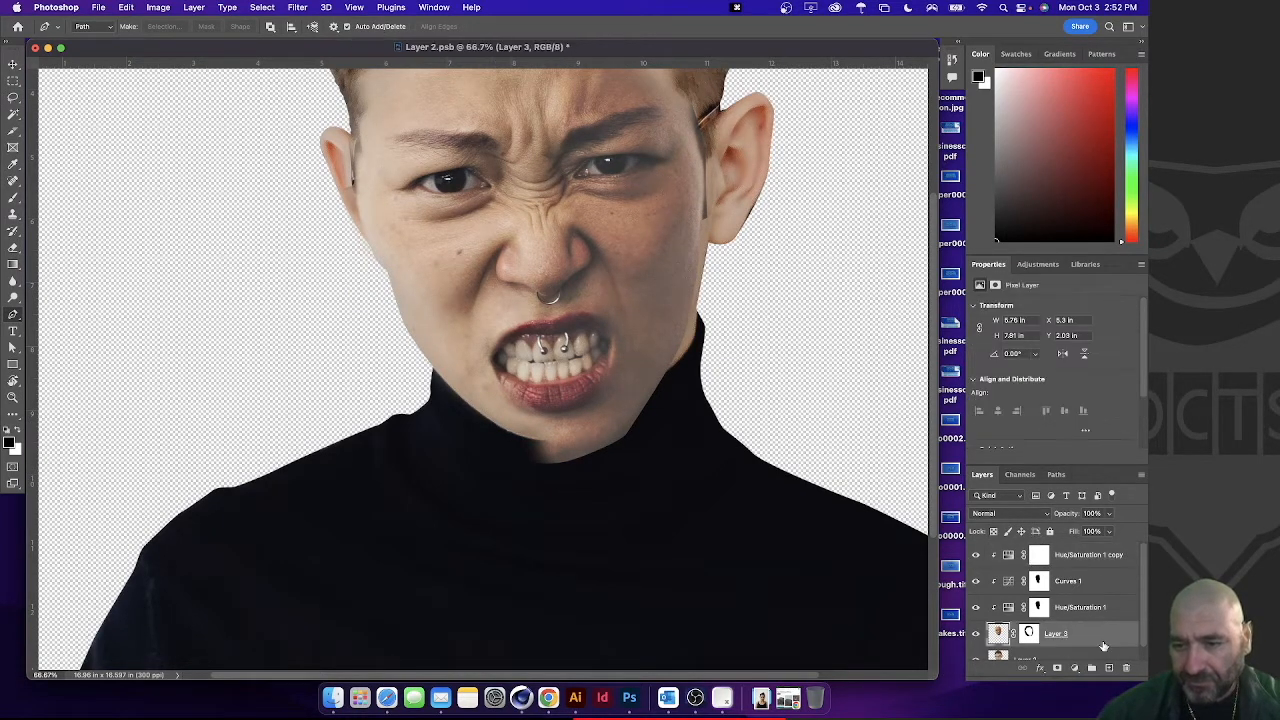
pyautogui.click(613, 447)
pyautogui.moveTo(587, 448); pyautogui.dragTo(564, 384)
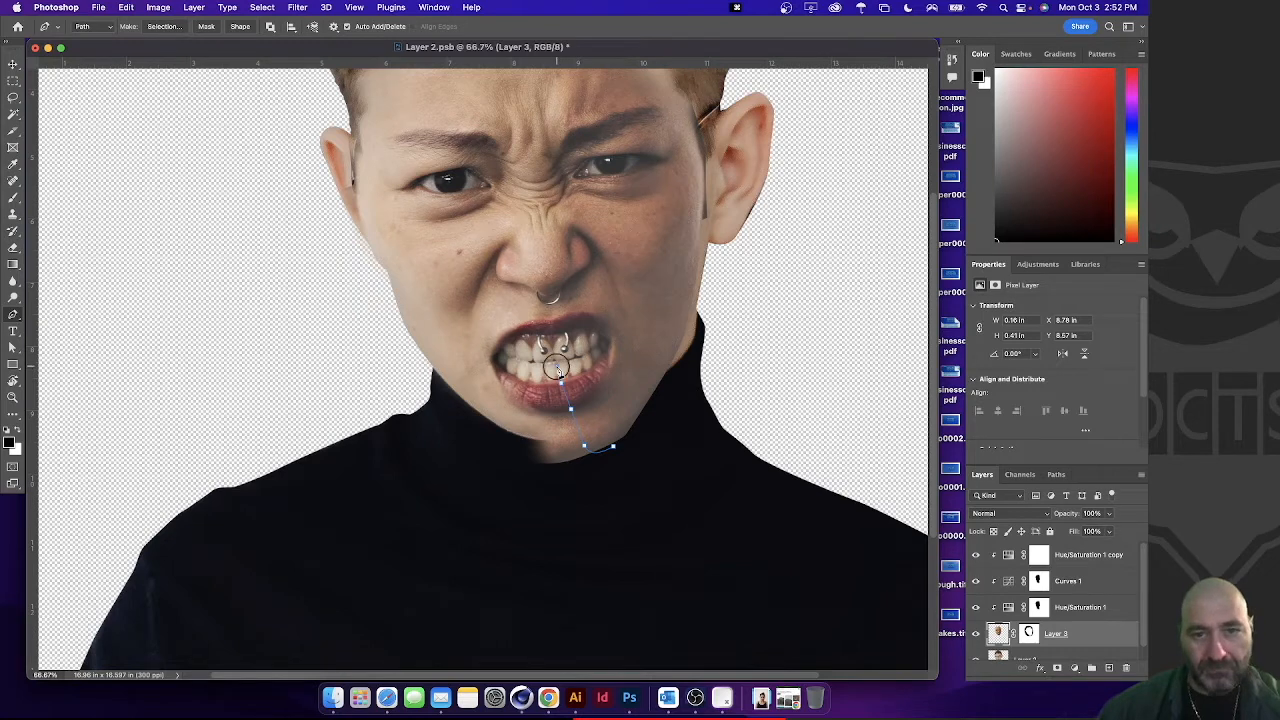
pyautogui.moveTo(557, 368); pyautogui.dragTo(488, 292)
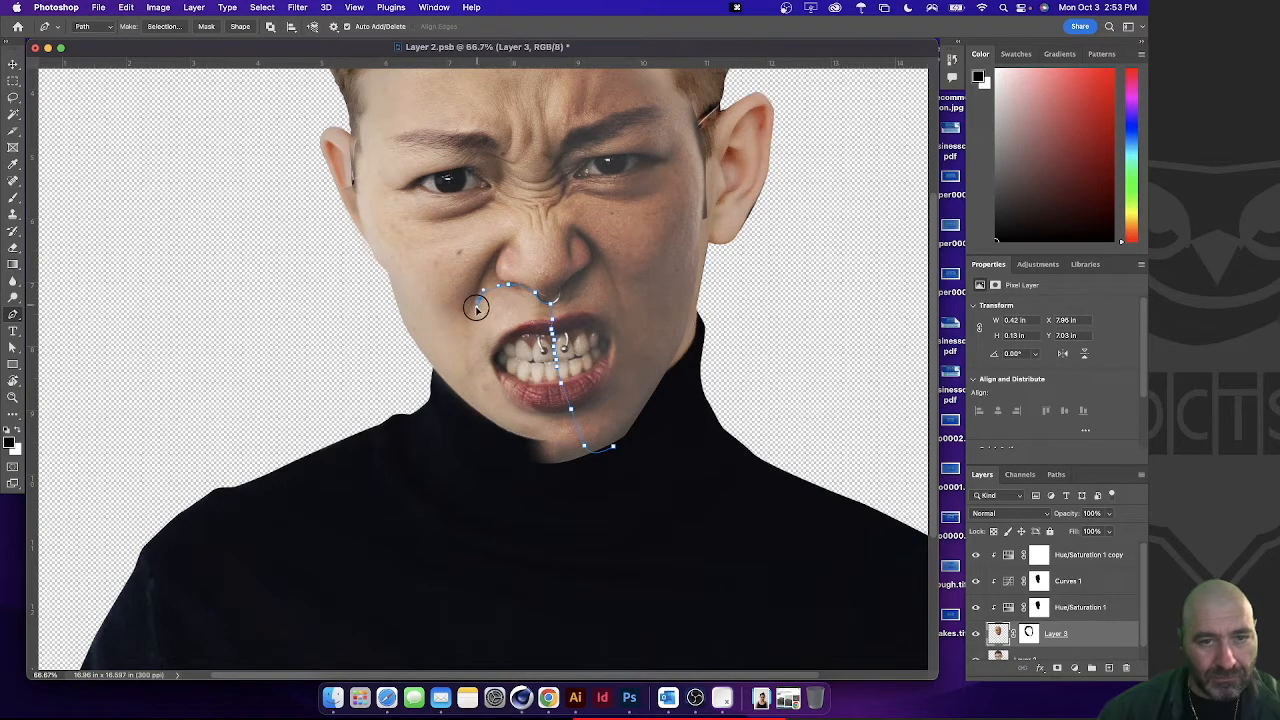
pyautogui.moveTo(472, 345); pyautogui.dragTo(457, 368)
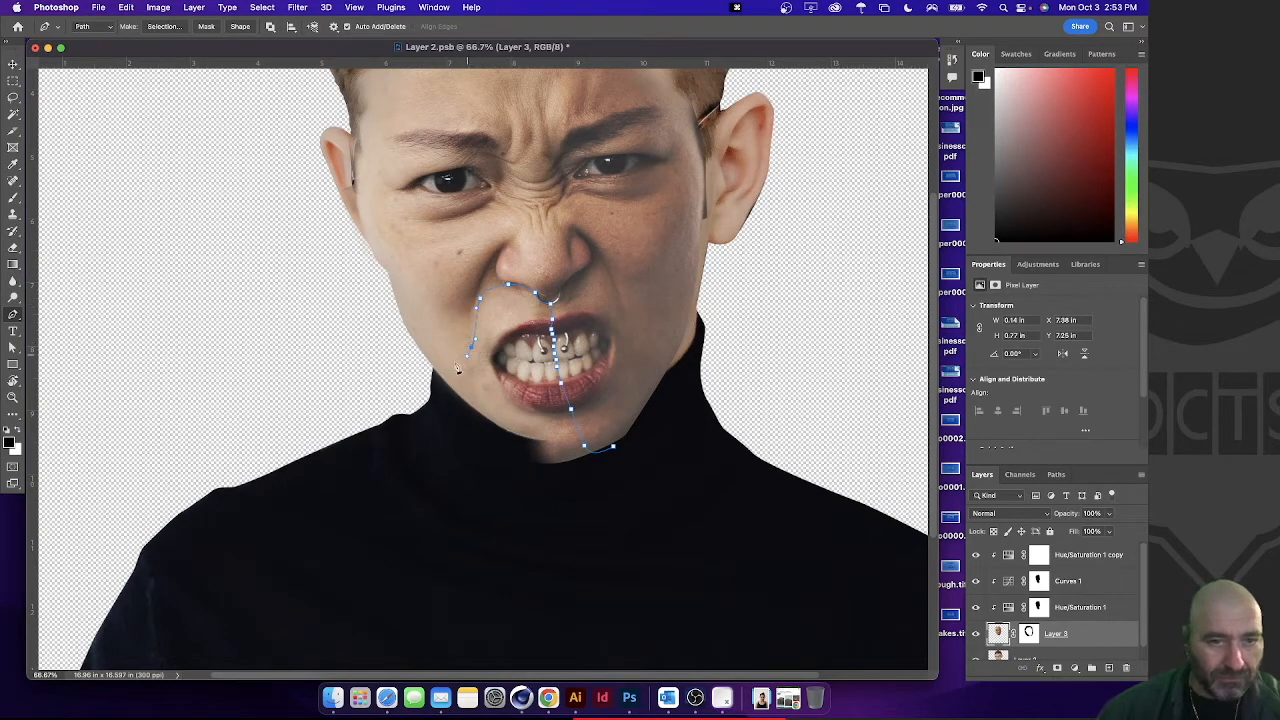
pyautogui.click(433, 367)
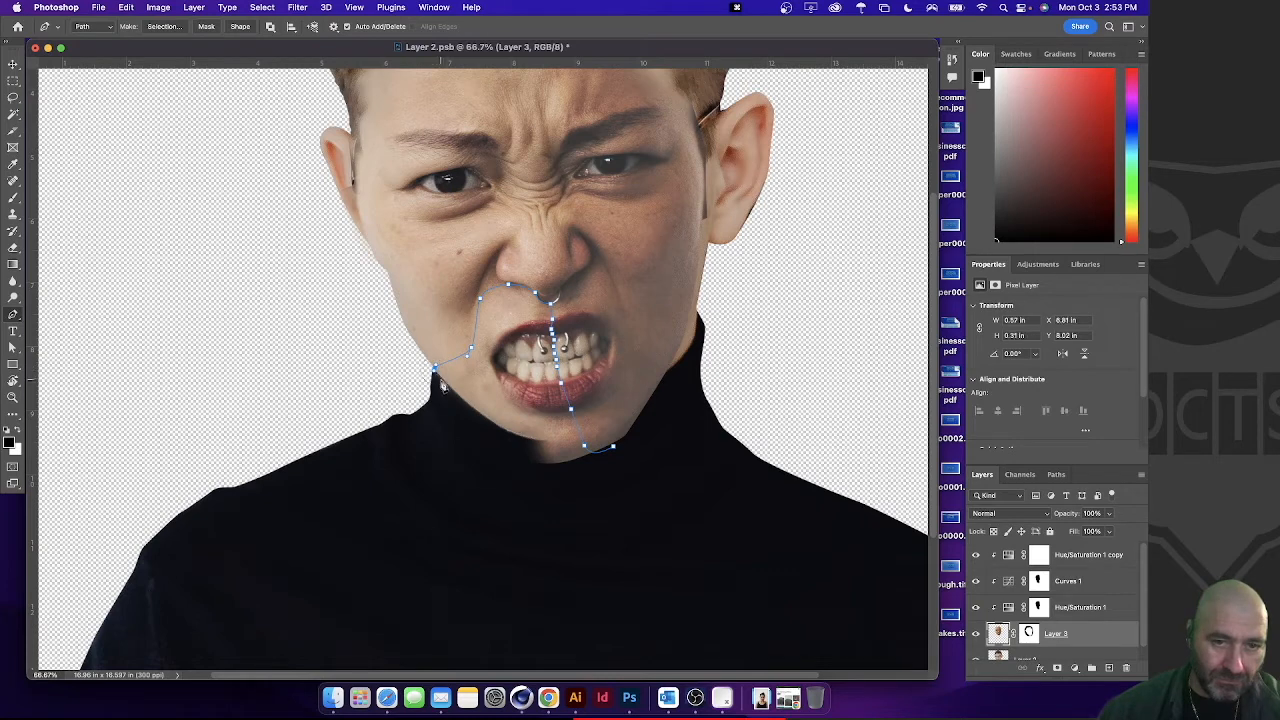
pyautogui.click(470, 436)
pyautogui.moveTo(531, 491); pyautogui.dragTo(561, 492)
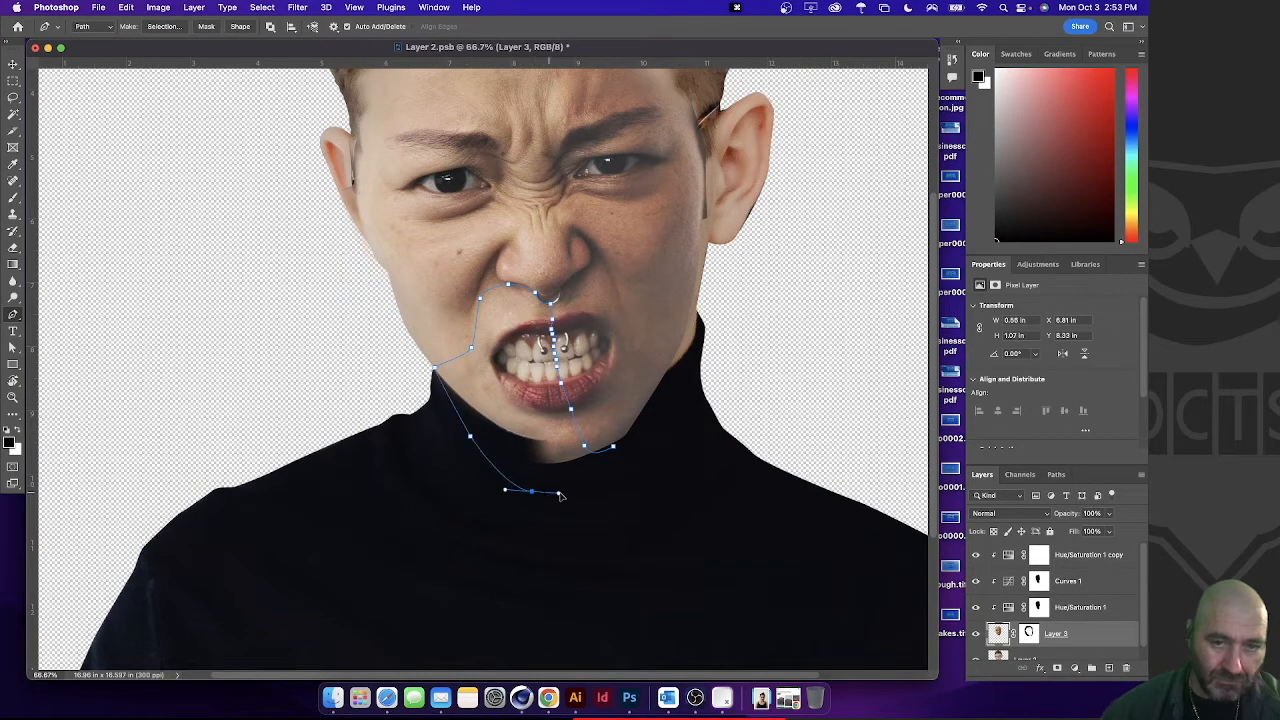
pyautogui.click(613, 448)
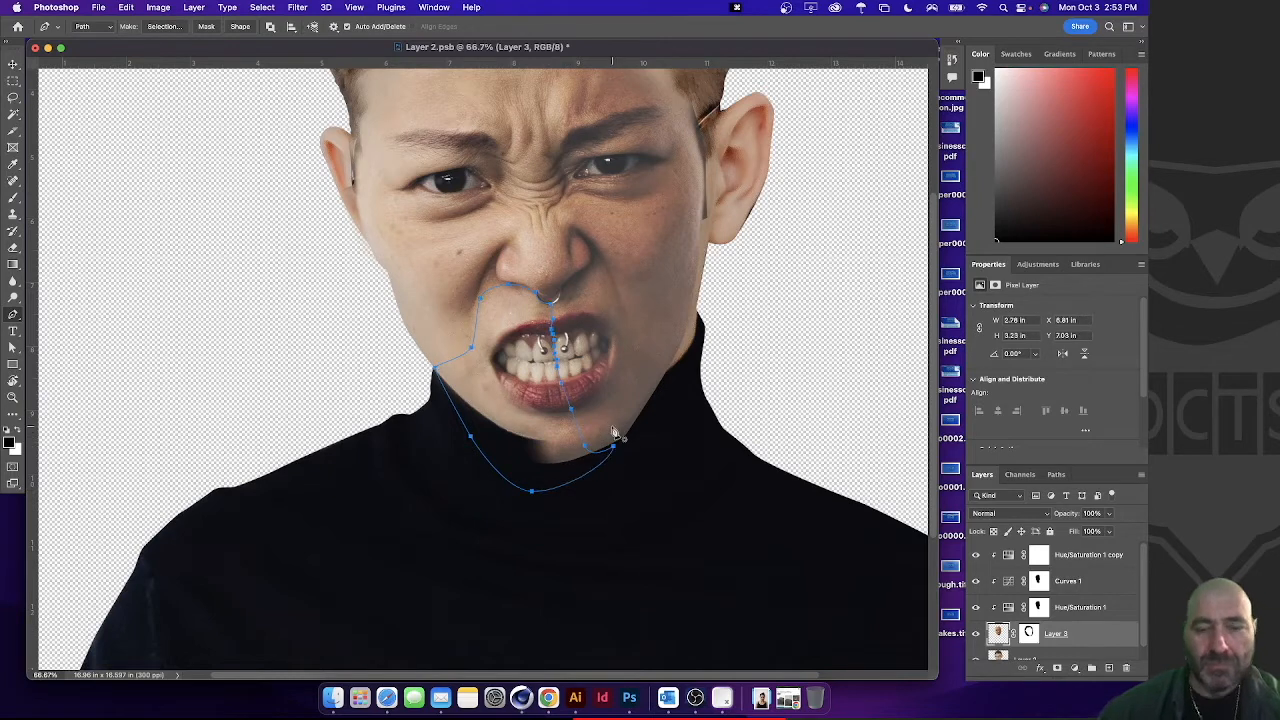
# Load the Work Path around the half mouth and chin as a selection and return to the layer list
pyautogui.click(1056, 474)
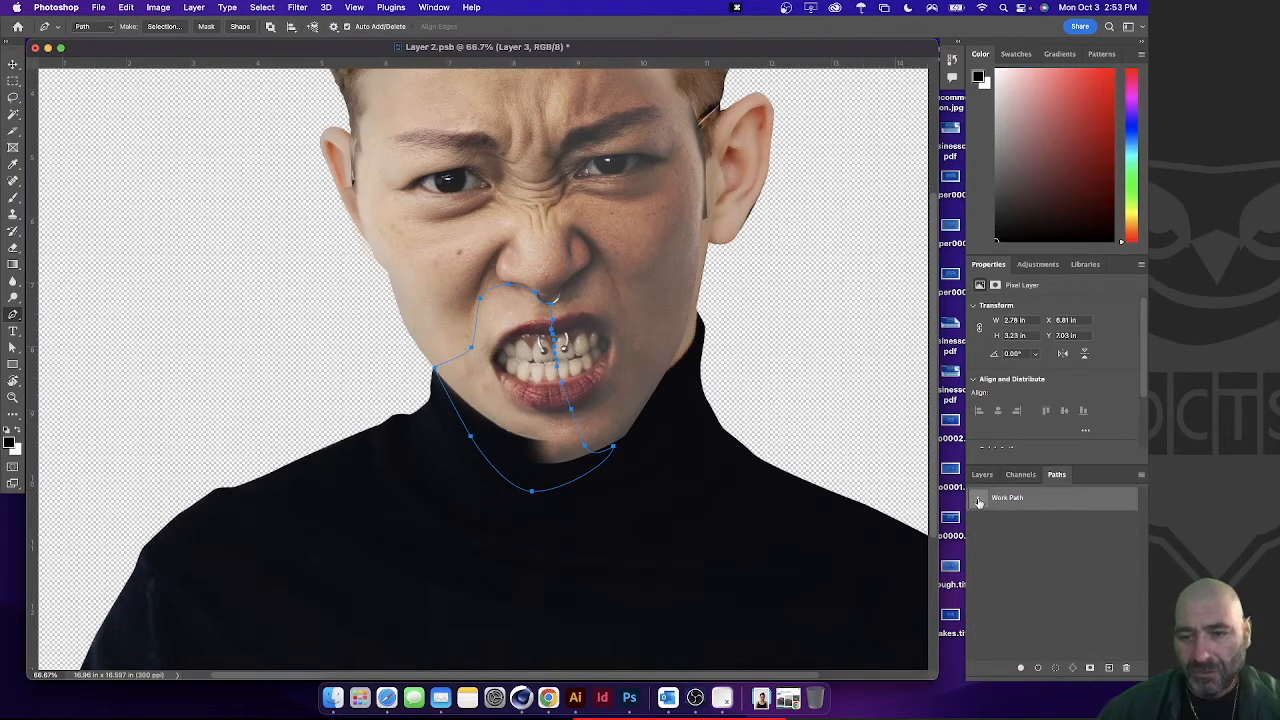
pyautogui.click(1057, 667)
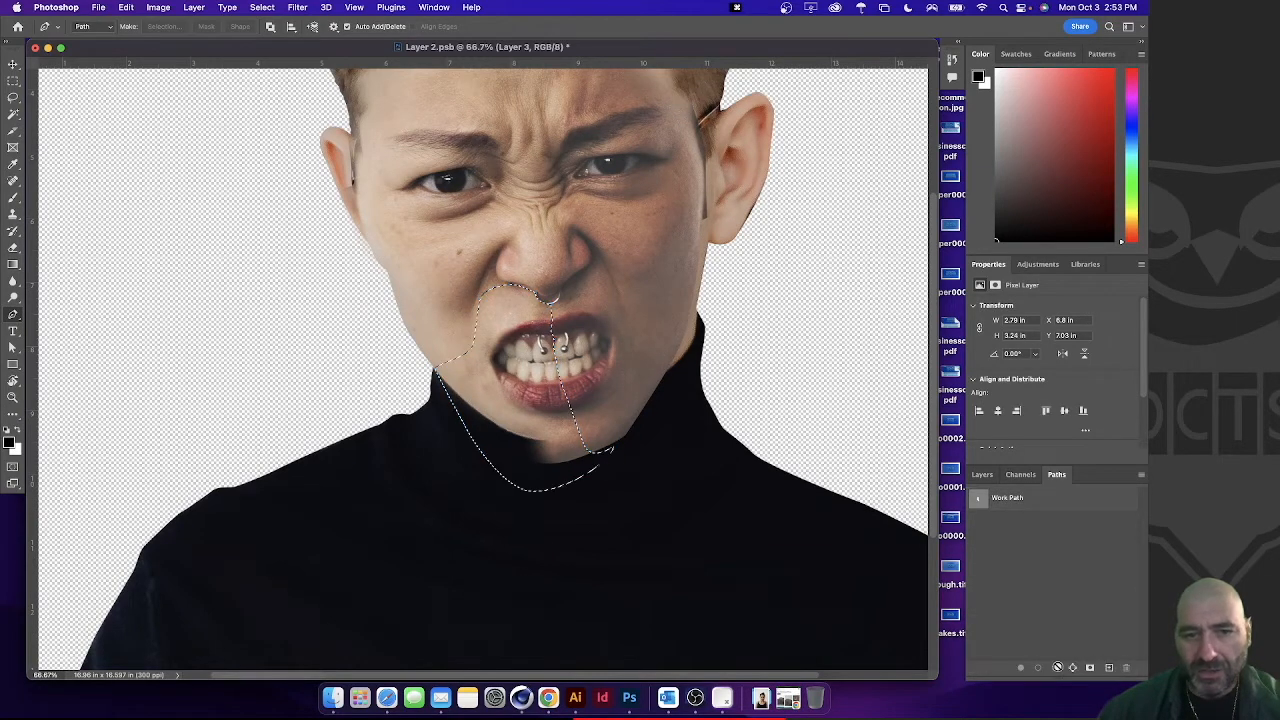
pyautogui.click(982, 474)
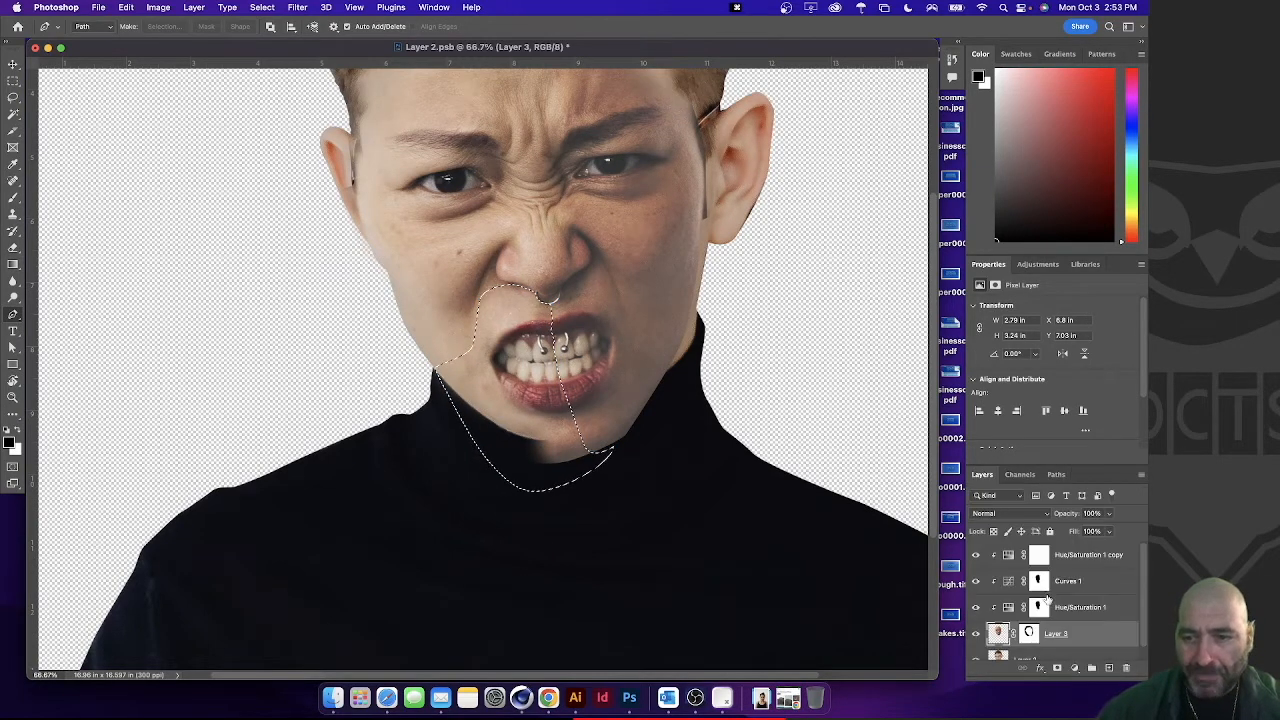
# Paint black on Layer 3's mask inside the selection to hide that half of the snarling mouth, and hide the selection outline
pyautogui.click(977, 636)
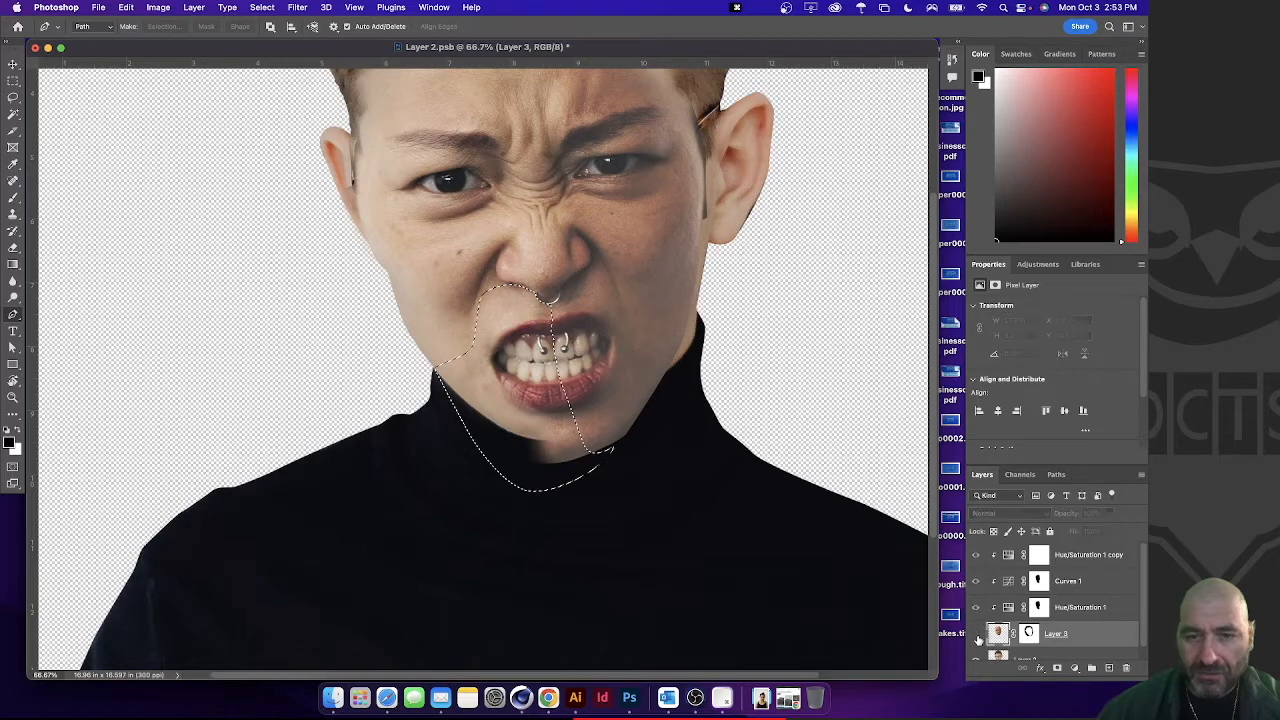
pyautogui.click(977, 634)
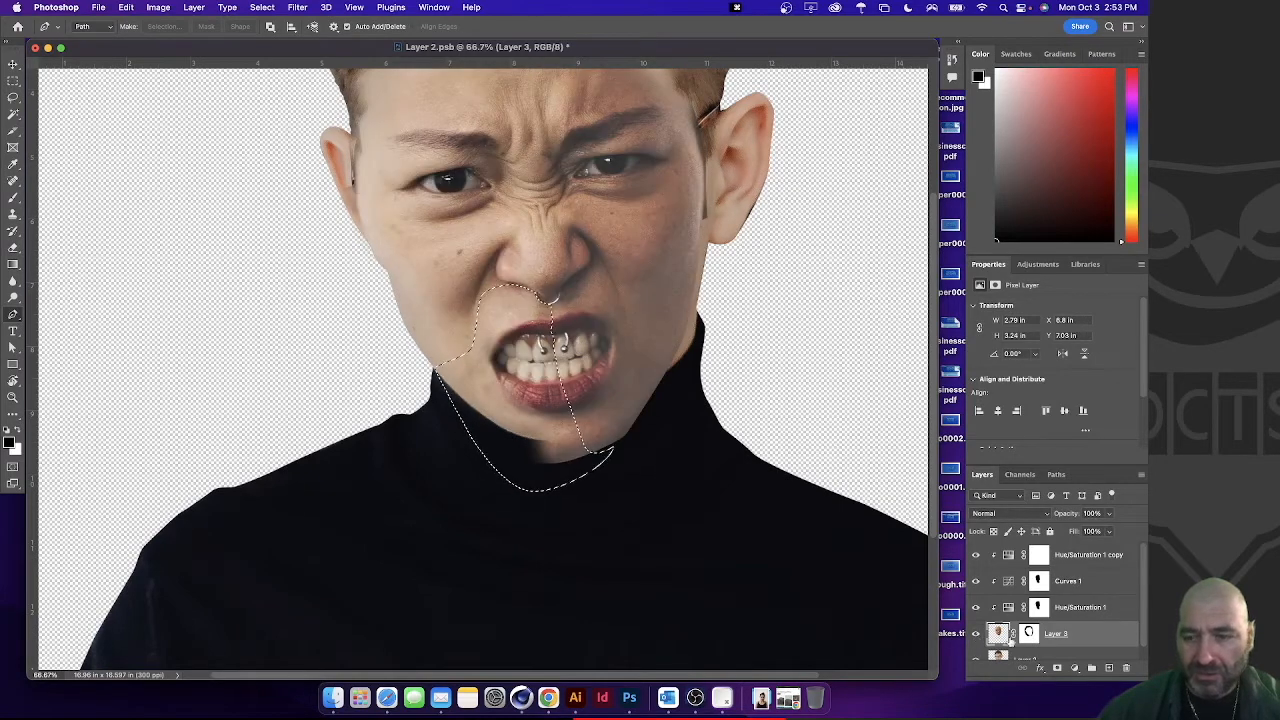
pyautogui.click(1029, 633)
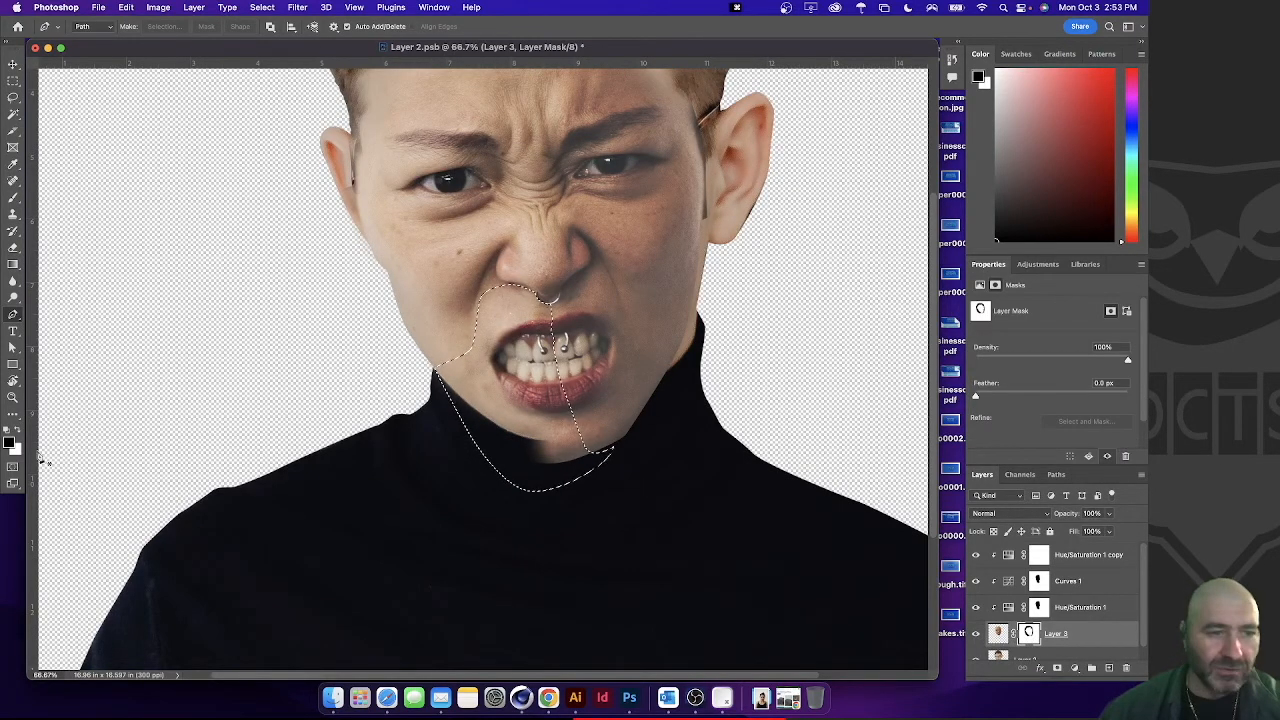
pyautogui.press('b')
pyautogui.moveTo(450, 400)
pyautogui.mouseDown()
pyautogui.moveTo(529, 371)
pyautogui.moveTo(555, 446)
pyautogui.moveTo(580, 456)
pyautogui.moveTo(536, 369)
pyautogui.moveTo(563, 418)
pyautogui.moveTo(595, 440)
pyautogui.moveTo(568, 422)
pyautogui.moveTo(533, 334)
pyautogui.moveTo(527, 382)
pyautogui.mouseUp()
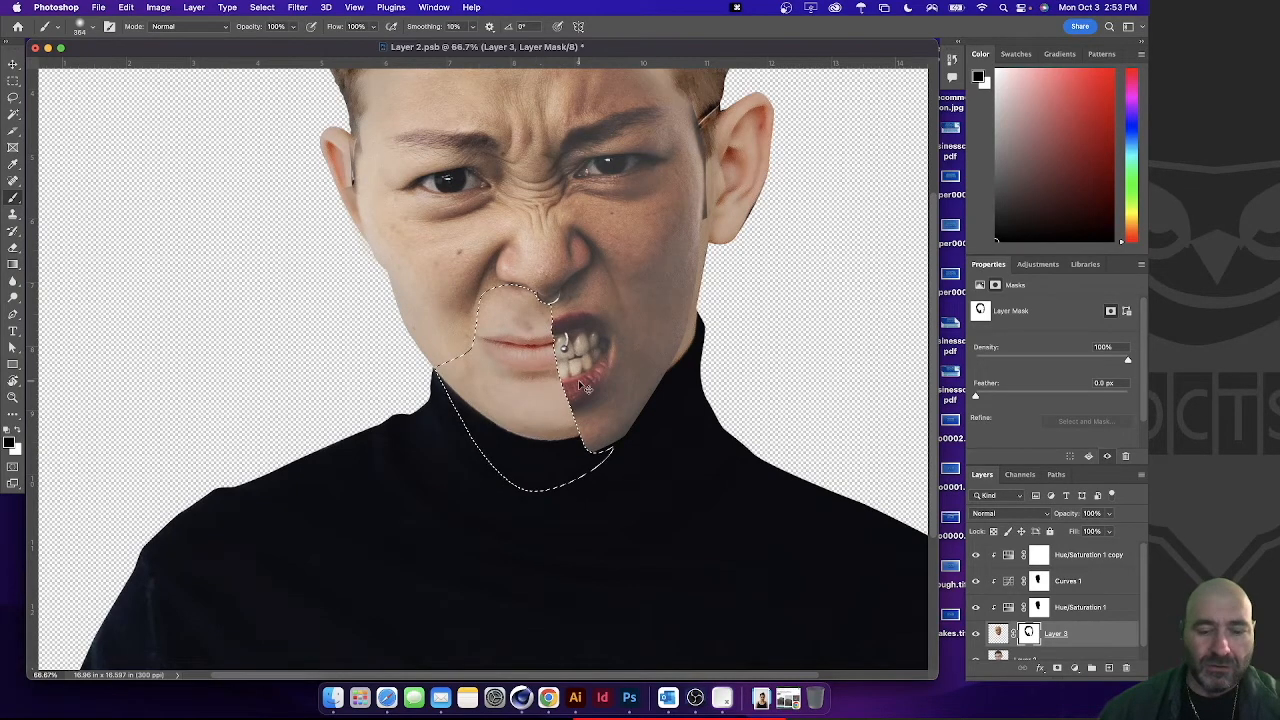
pyautogui.press('super+h')
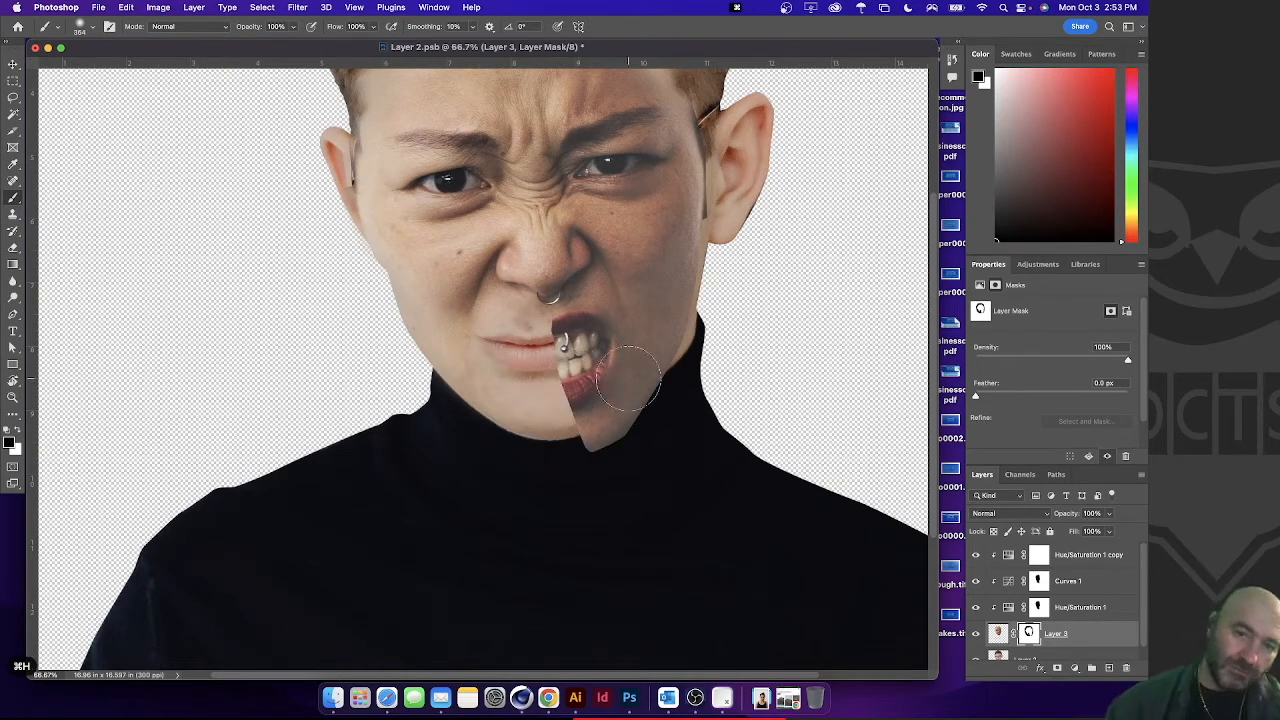
pyautogui.scroll(5, 774, 428)
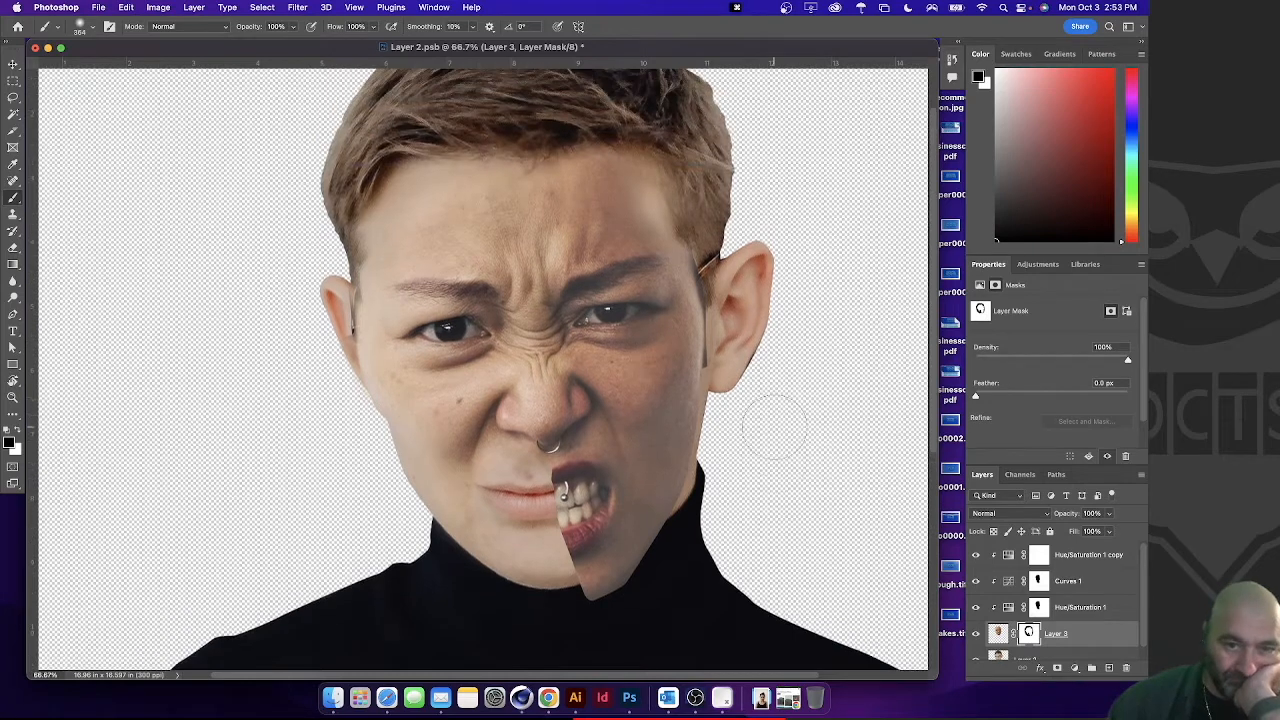
pyautogui.scroll(-1, 774, 428)
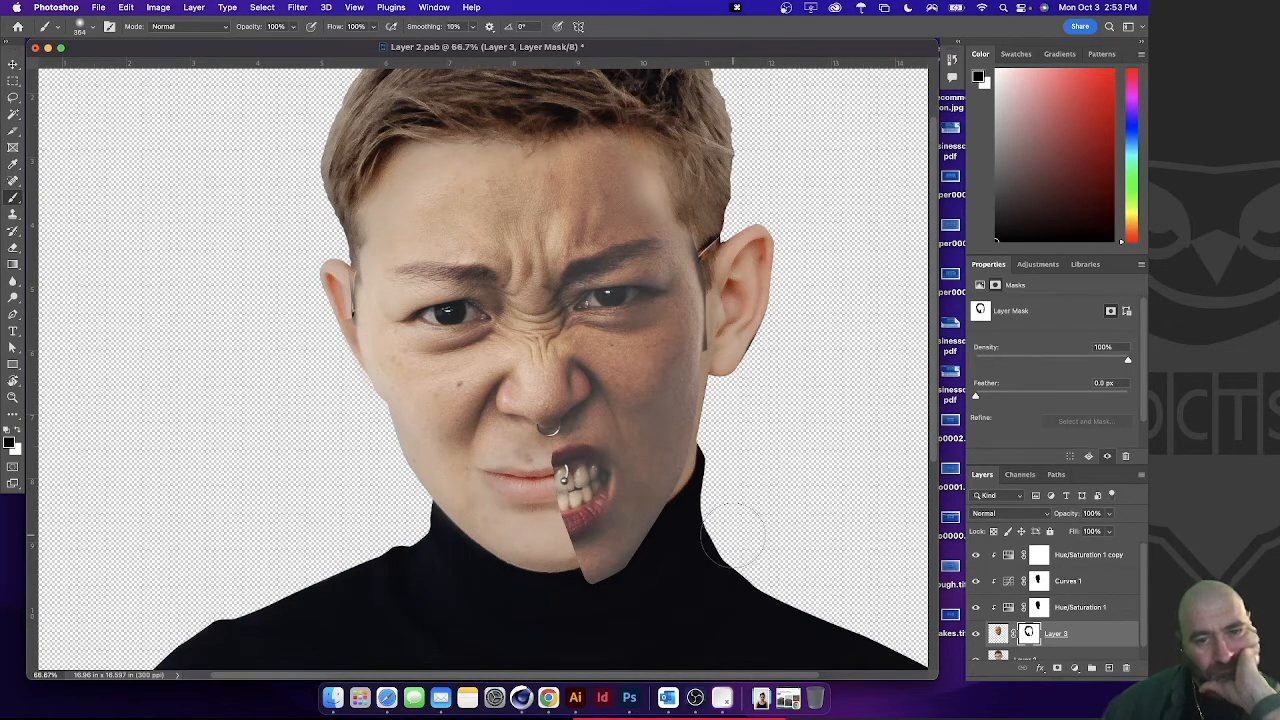
pyautogui.scroll(-7, 733, 535)
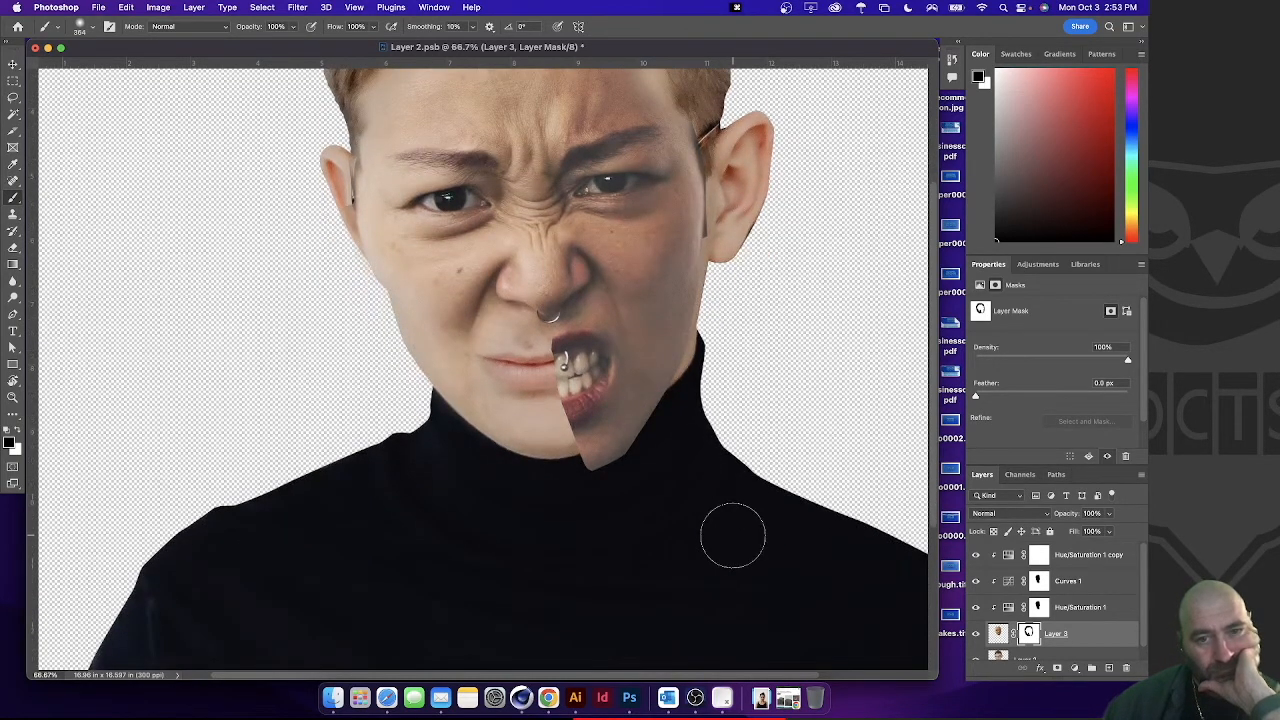
pyautogui.scroll(4, 733, 535)
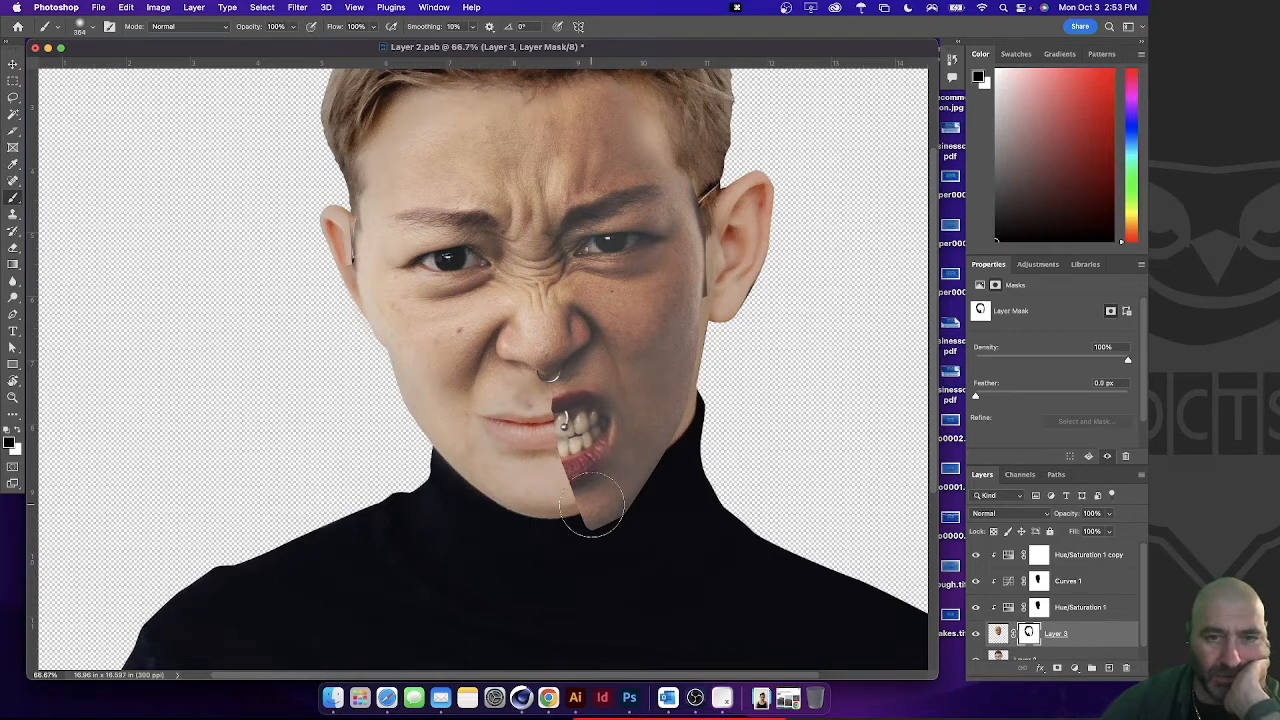
pyautogui.rightClick(660, 390)
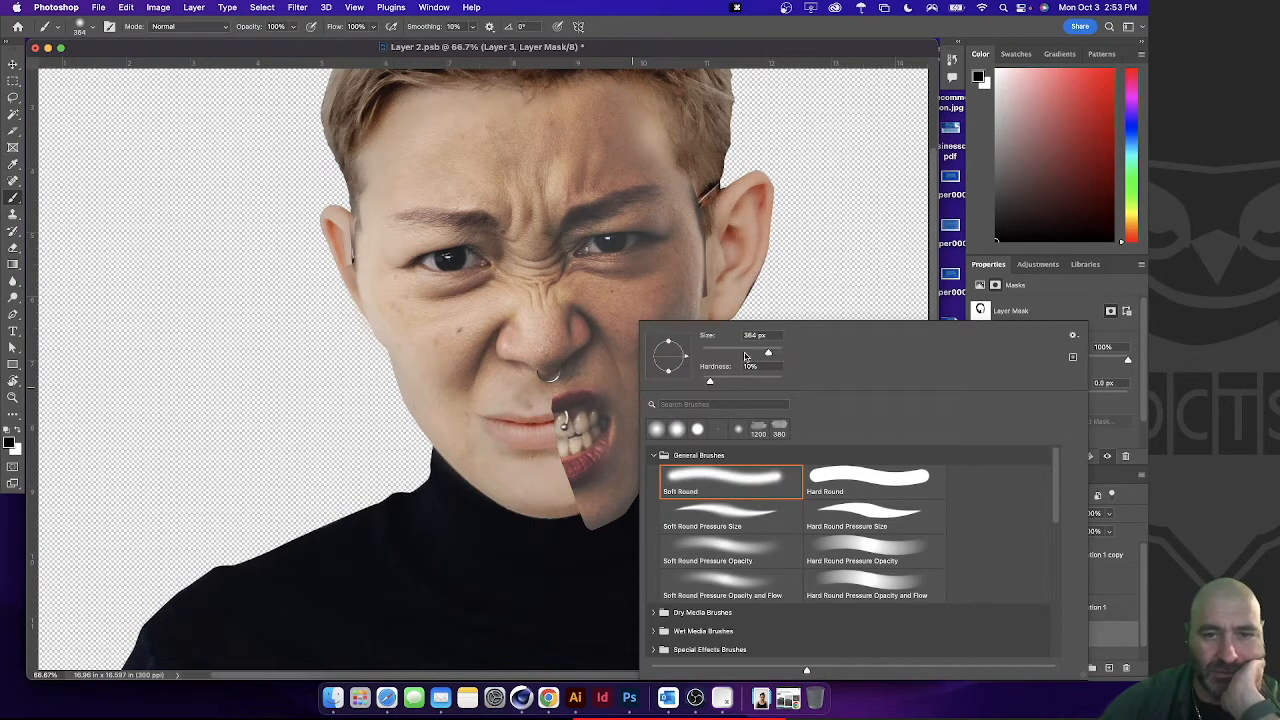
pyautogui.click(657, 50)
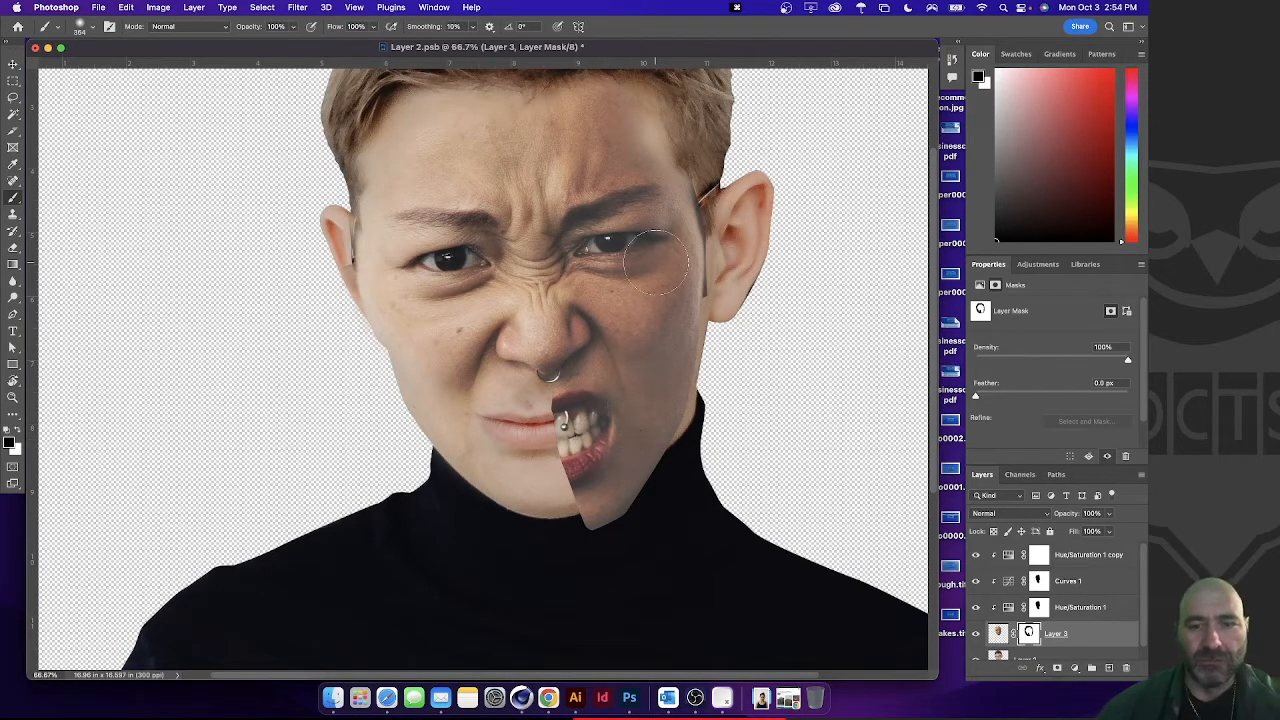
# Zoom Layer 2.psb out to 33.3% and arrange the open document windows so the main composite shows behind it
pyautogui.press('super+minus')
pyautogui.press('super+minus')
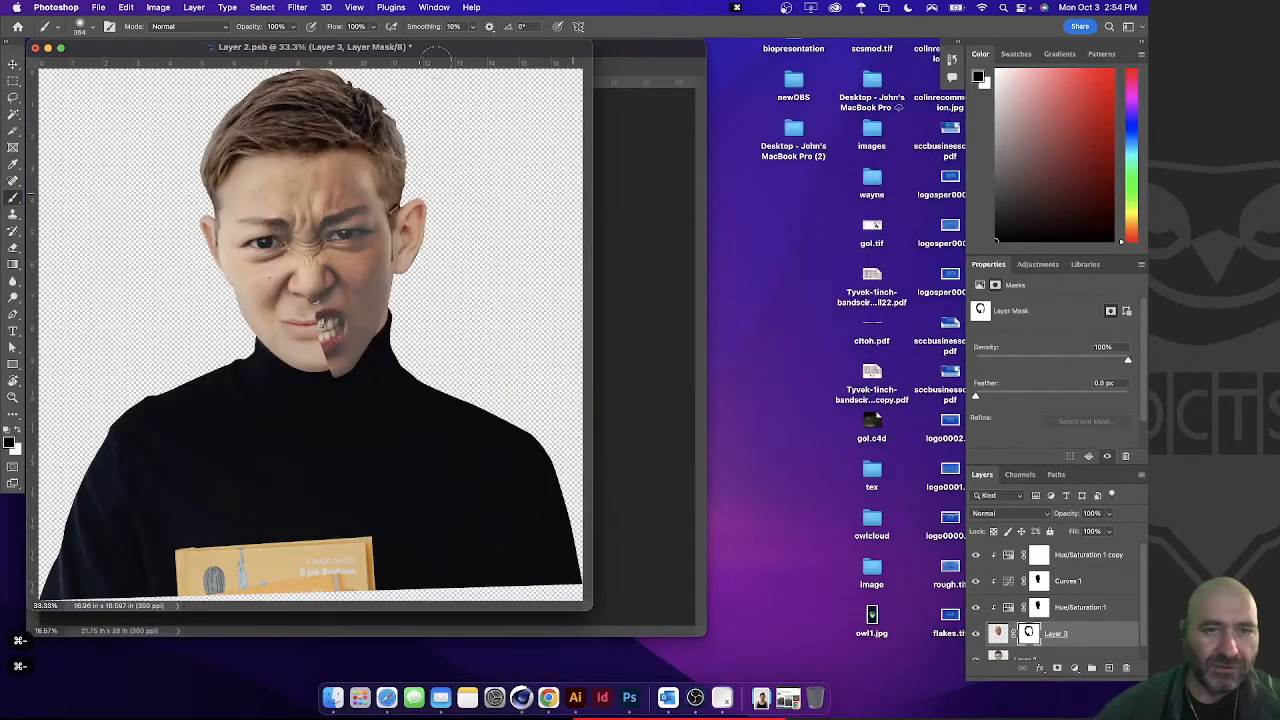
pyautogui.moveTo(425, 52); pyautogui.dragTo(748, 78)
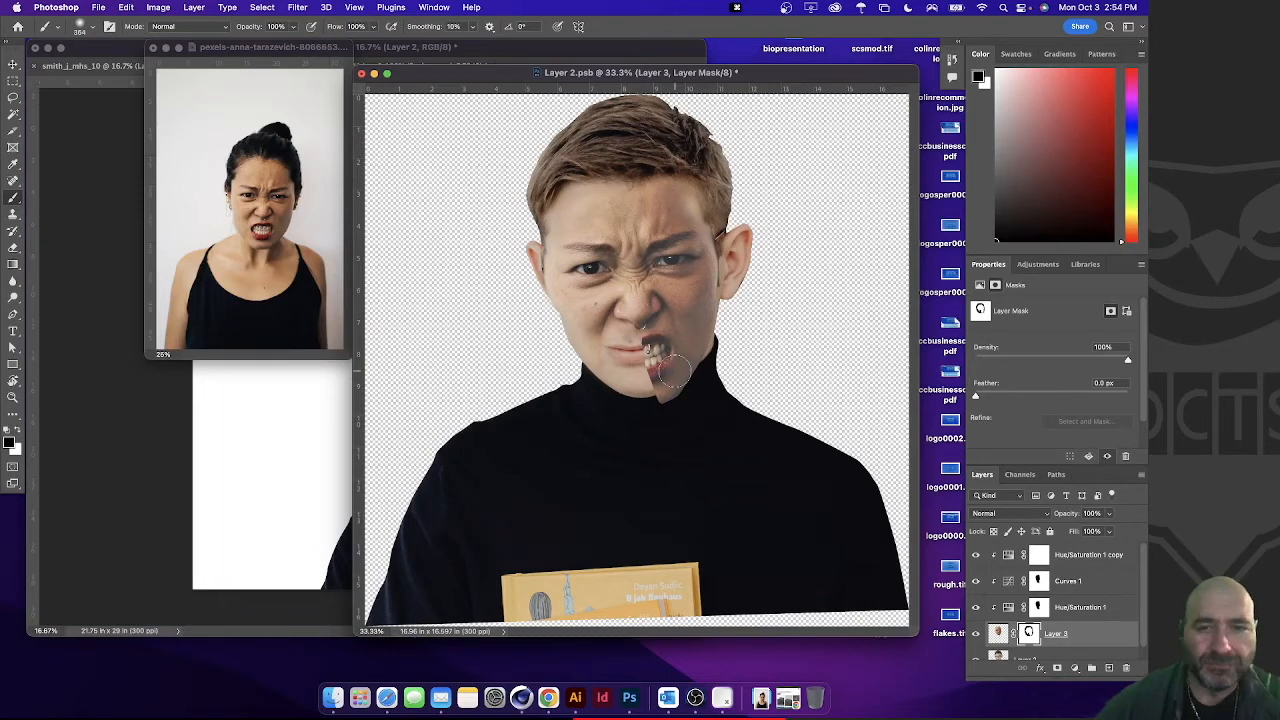
pyautogui.moveTo(645, 78); pyautogui.dragTo(660, 80)
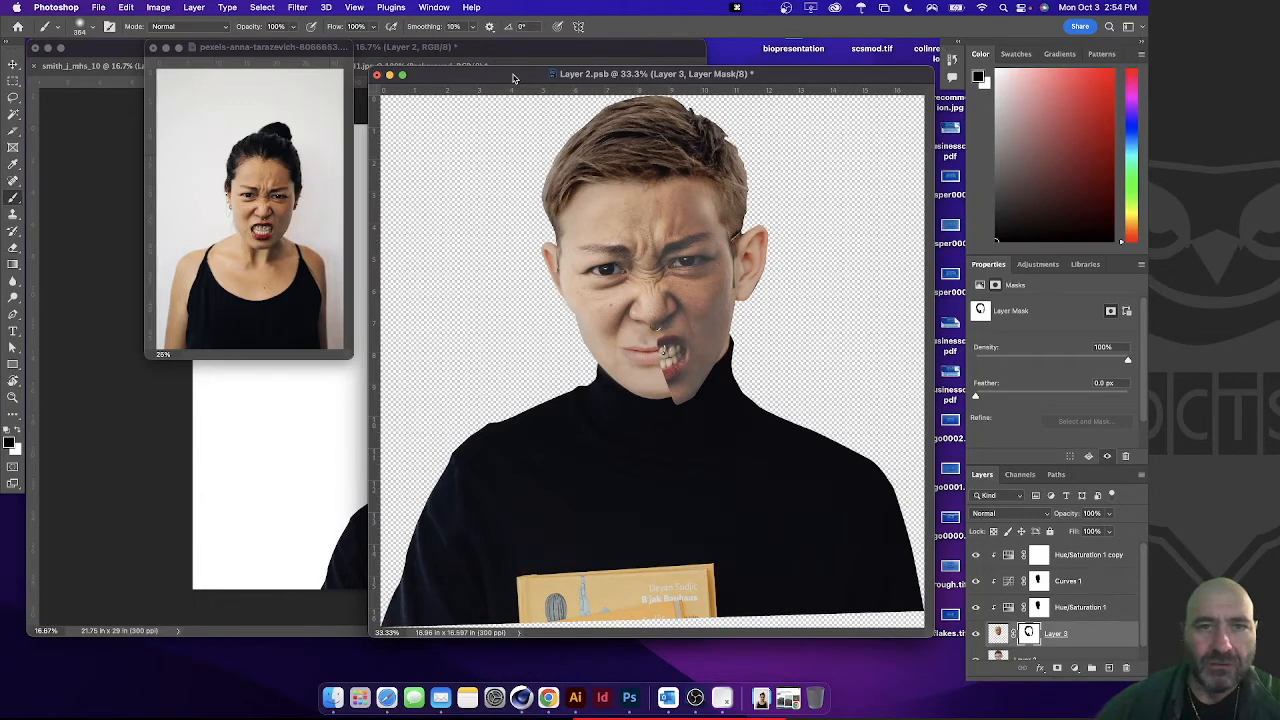
pyautogui.moveTo(513, 78); pyautogui.dragTo(525, 112)
pyautogui.moveTo(243, 52); pyautogui.dragTo(124, 363)
pyautogui.moveTo(541, 111); pyautogui.dragTo(524, 89)
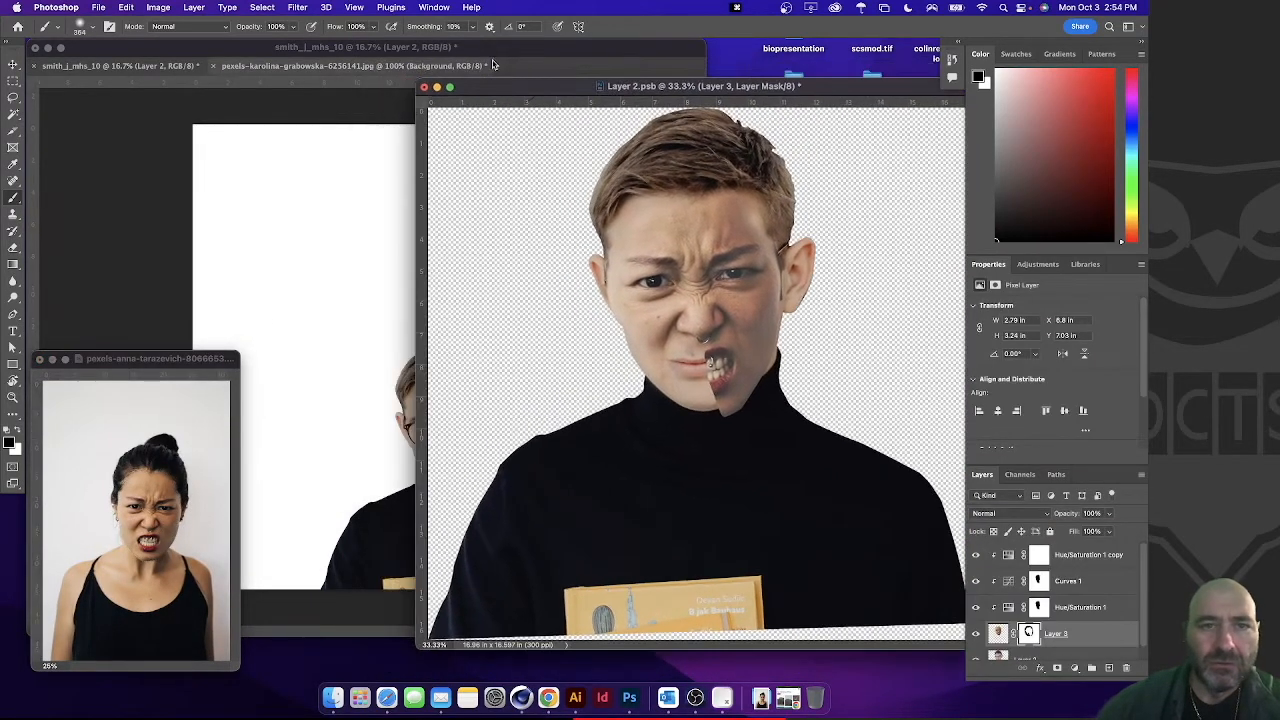
pyautogui.click(492, 65)
pyautogui.click(790, 90)
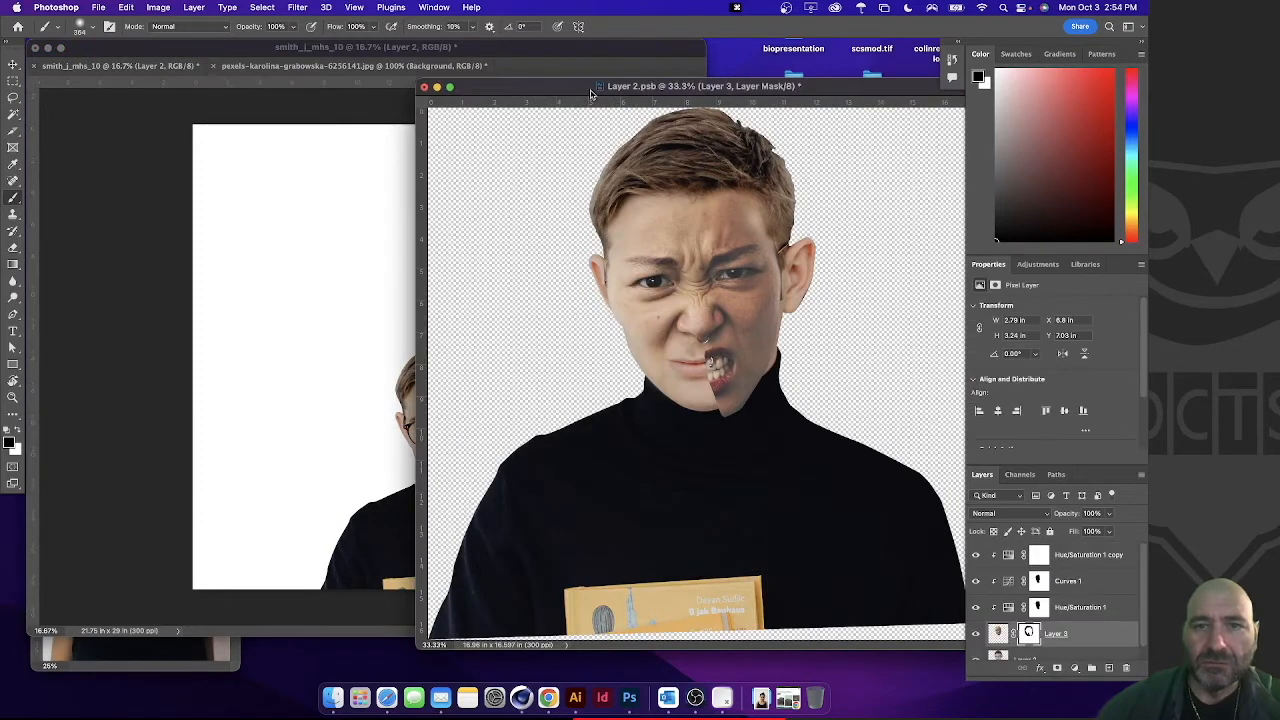
pyautogui.moveTo(585, 91); pyautogui.dragTo(531, 89)
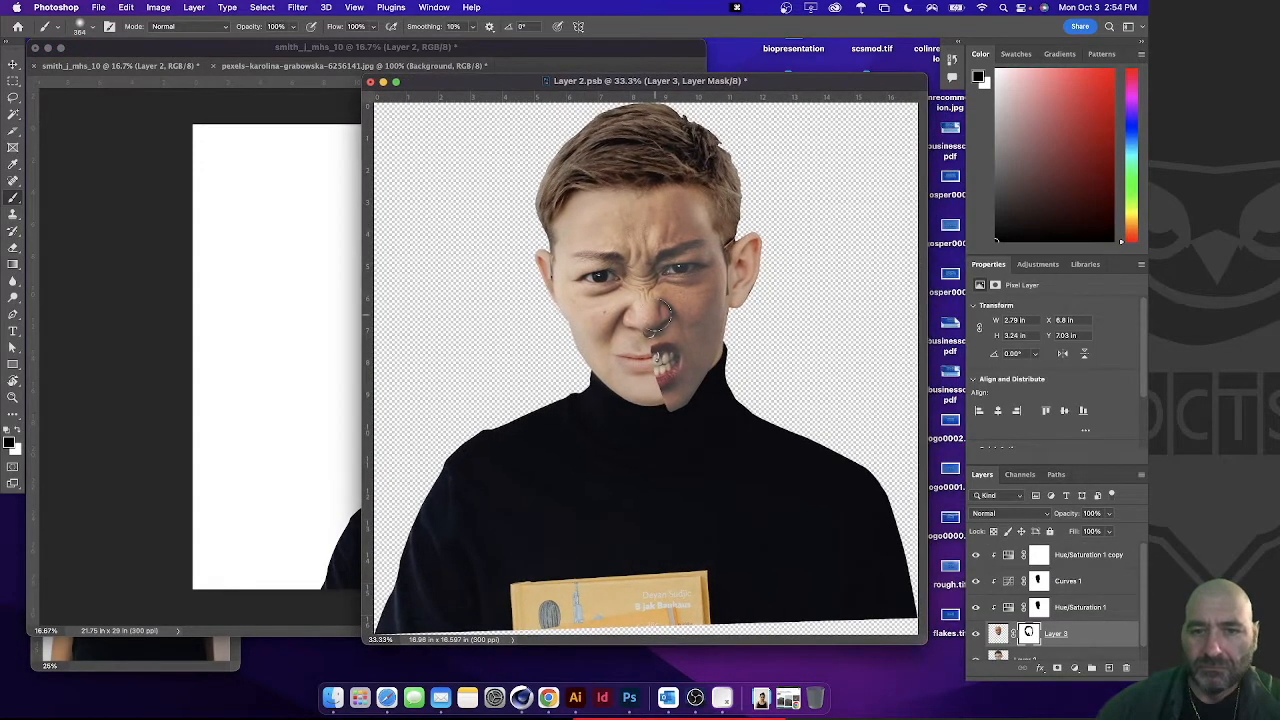
# Save Layer 2.psb to update its smart object, and bring the main composite document forward with the Move tool active
pyautogui.click(100, 9)
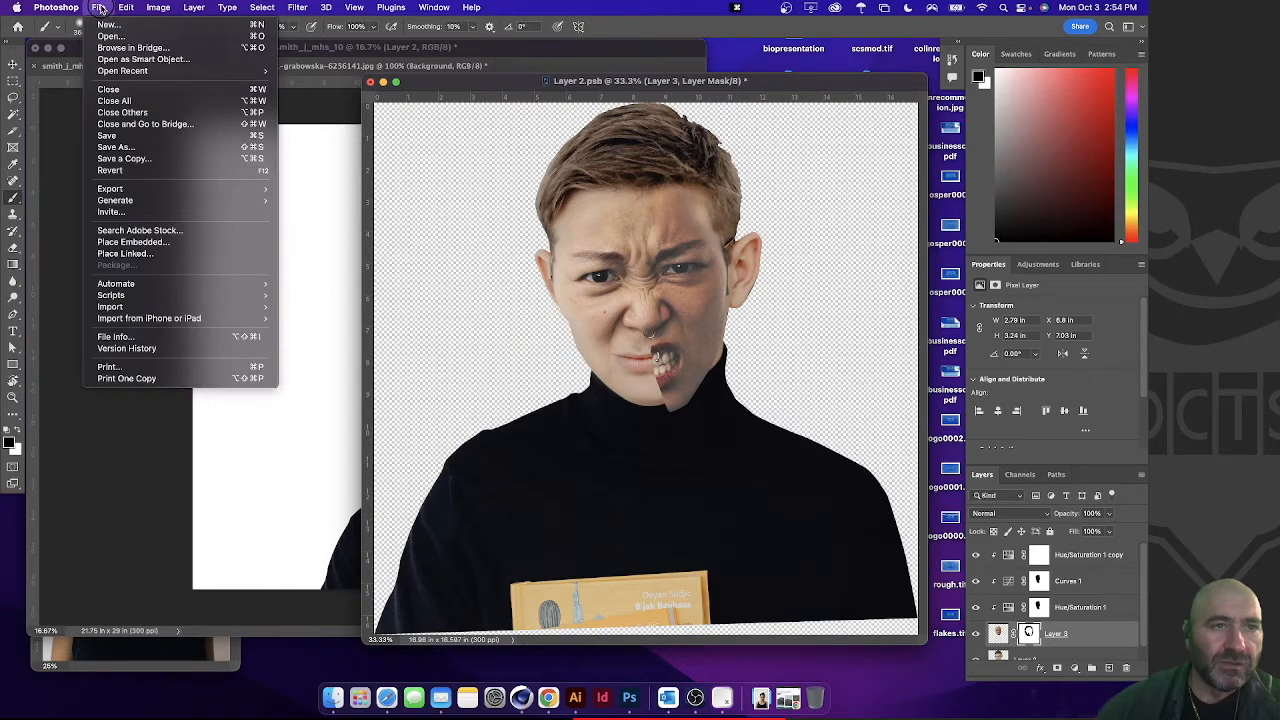
pyautogui.click(119, 135)
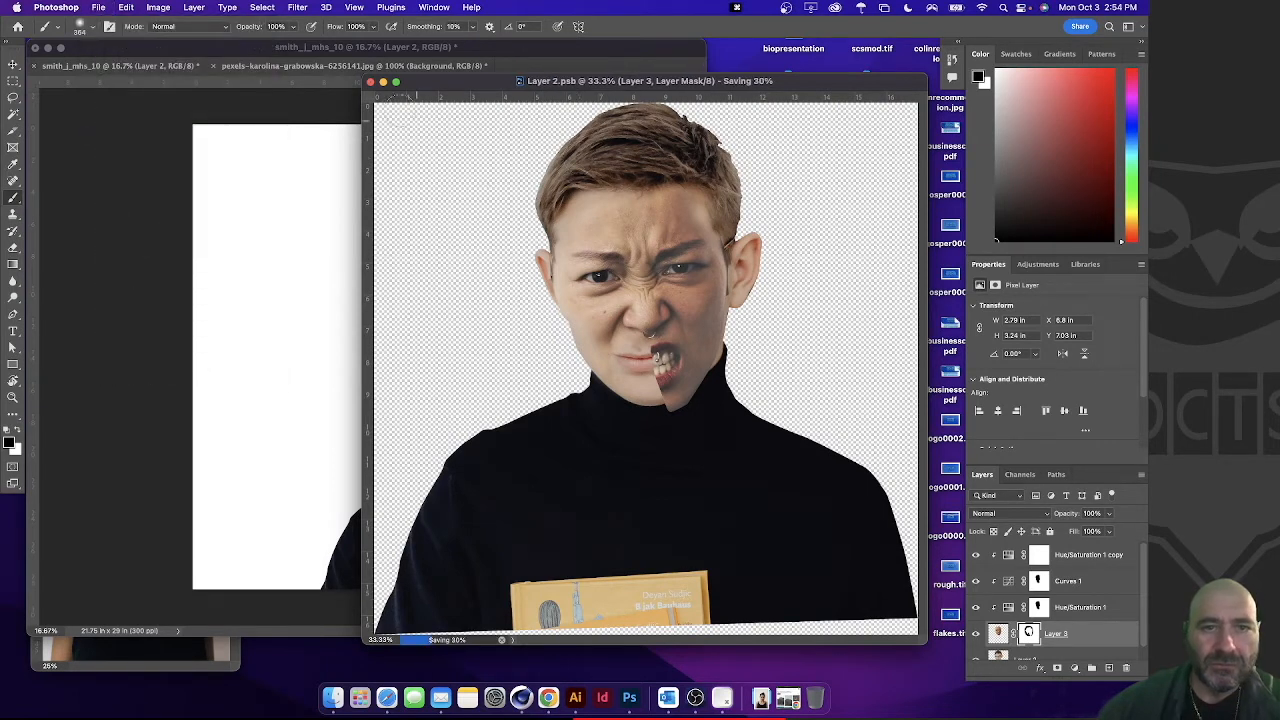
pyautogui.click(372, 48)
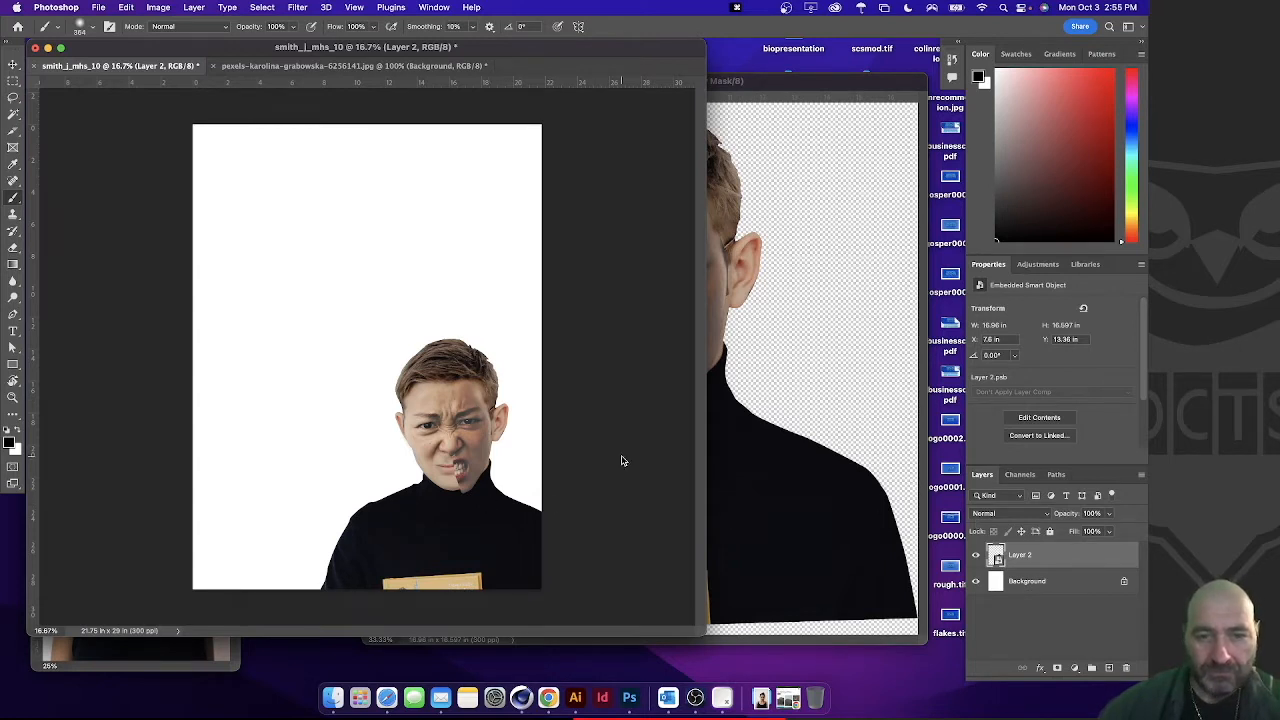
pyautogui.click(13, 65)
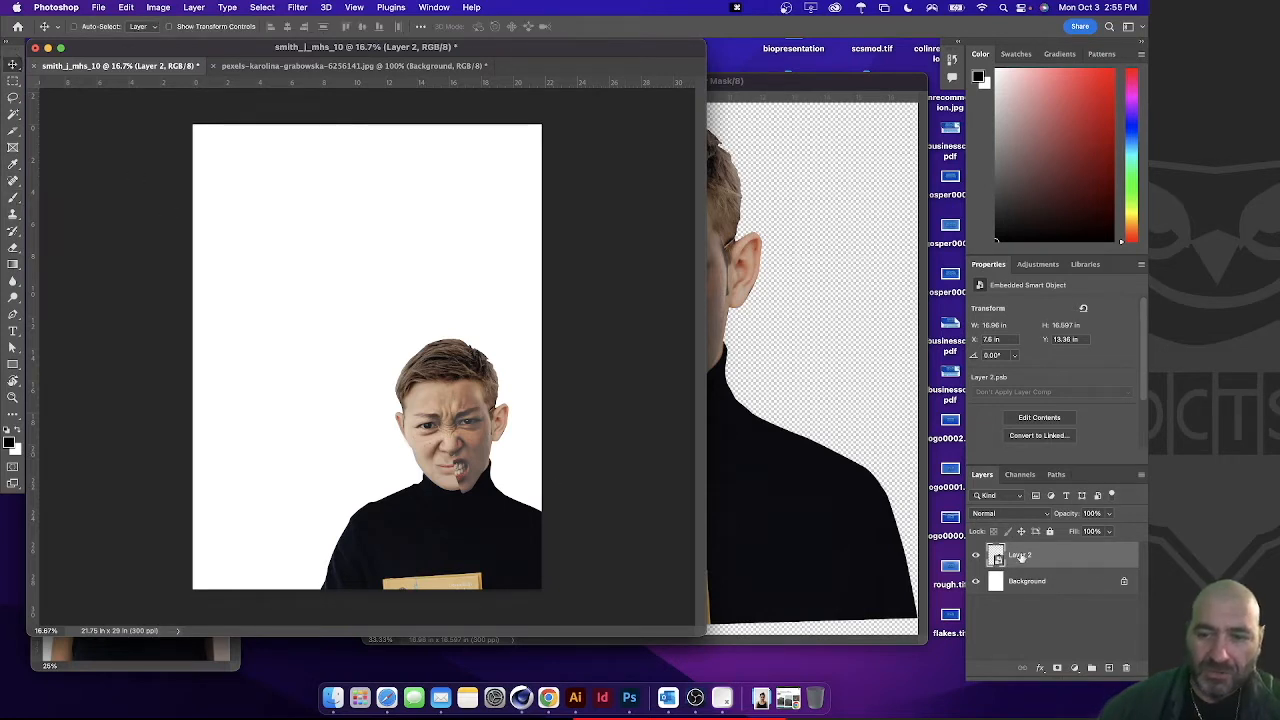
# Duplicate the Layer 2 portrait and move the copy beside the original at the left edge of the canvas
pyautogui.moveTo(1053, 568); pyautogui.dragTo(1103, 666)
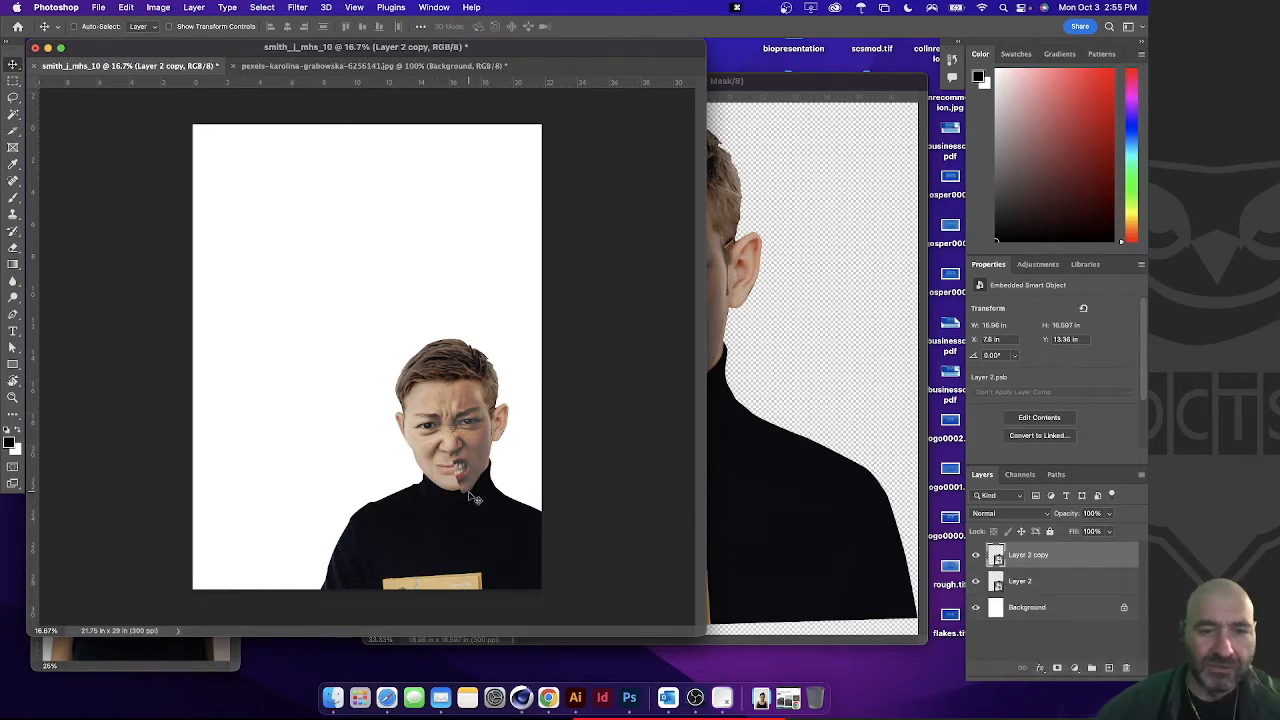
pyautogui.moveTo(407, 485); pyautogui.dragTo(316, 494)
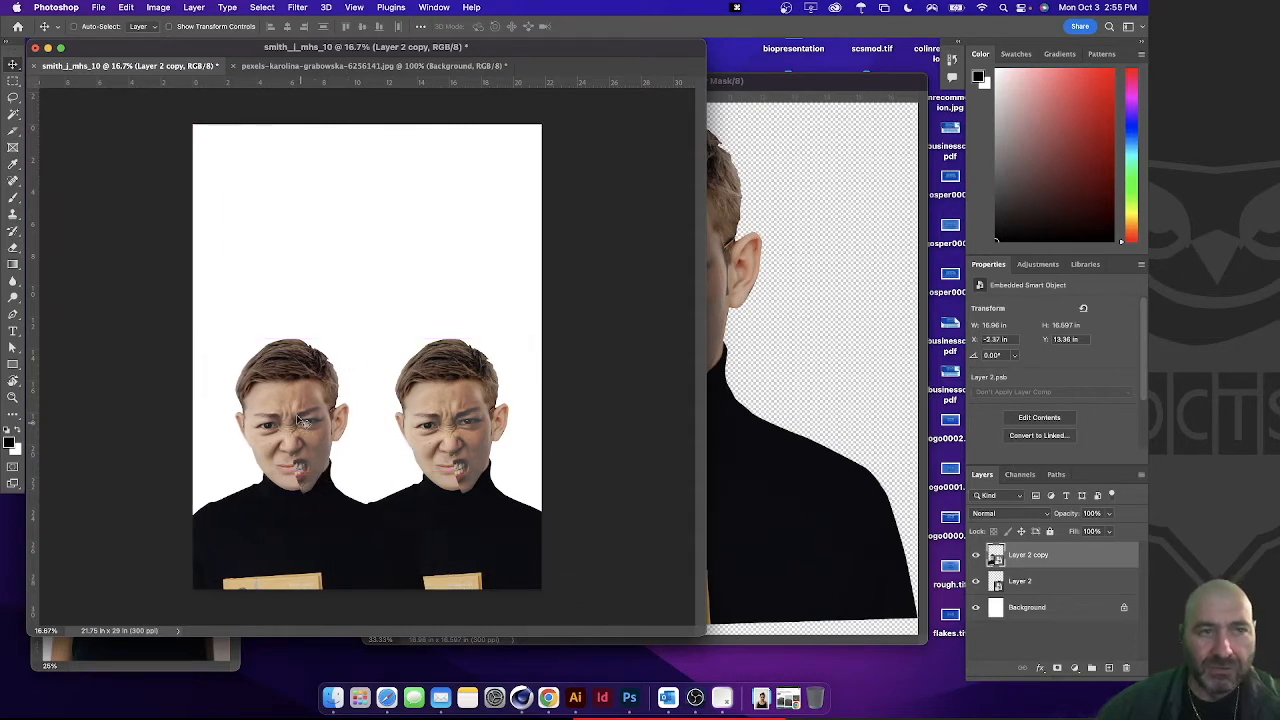
# Flip the Layer 2 copy portrait horizontally and shift it slightly left, to an X position of about -2.66 in
pyautogui.click(157, 8)
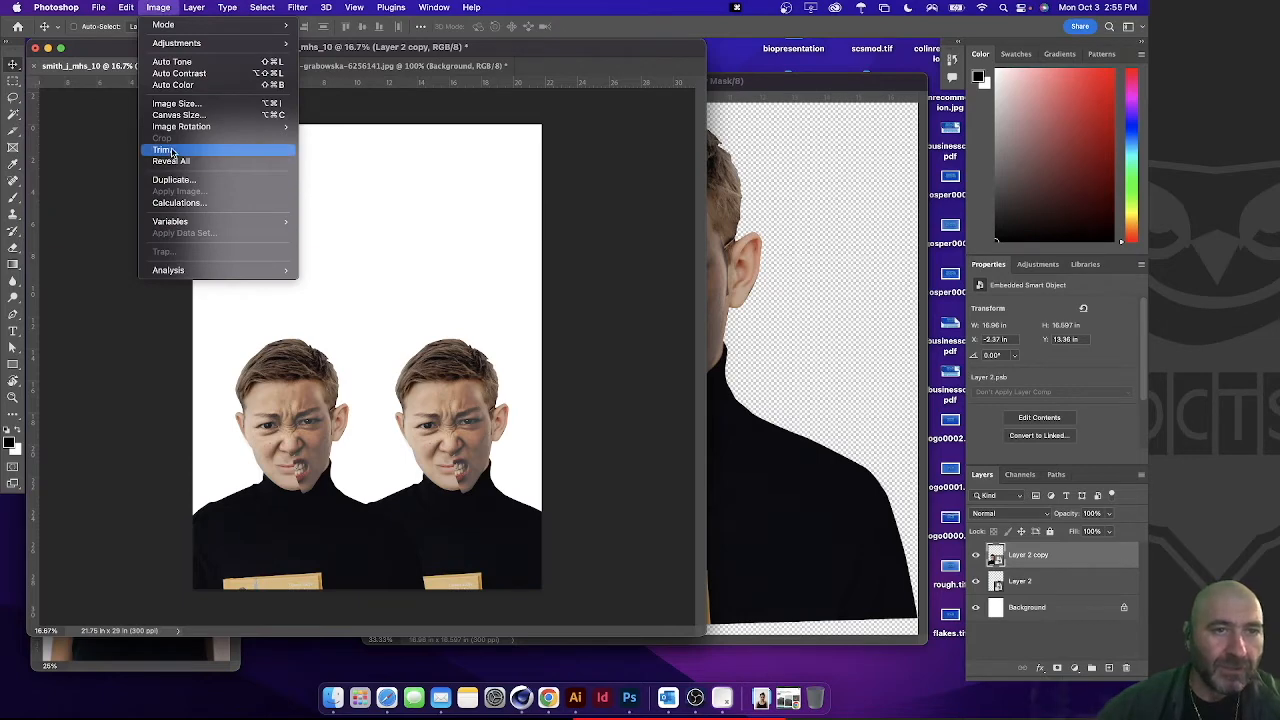
pyautogui.moveTo(227, 10)
pyautogui.moveTo(158, 7)
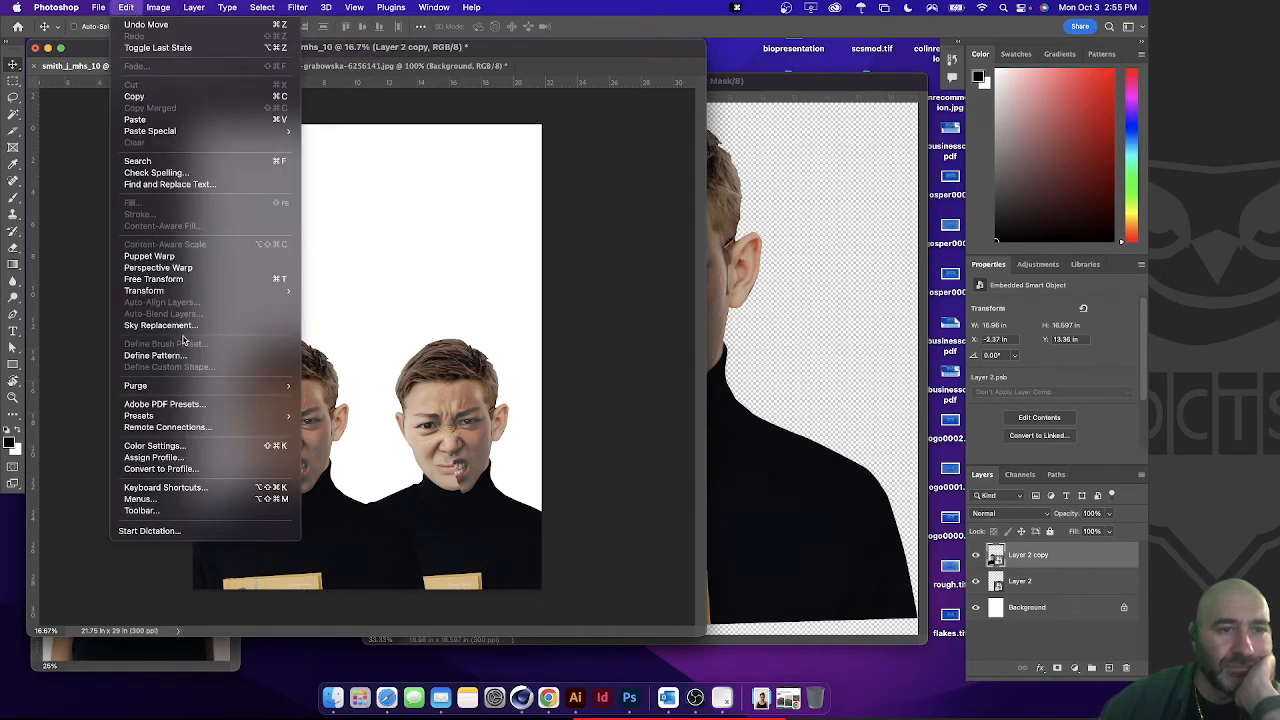
pyautogui.click(188, 280)
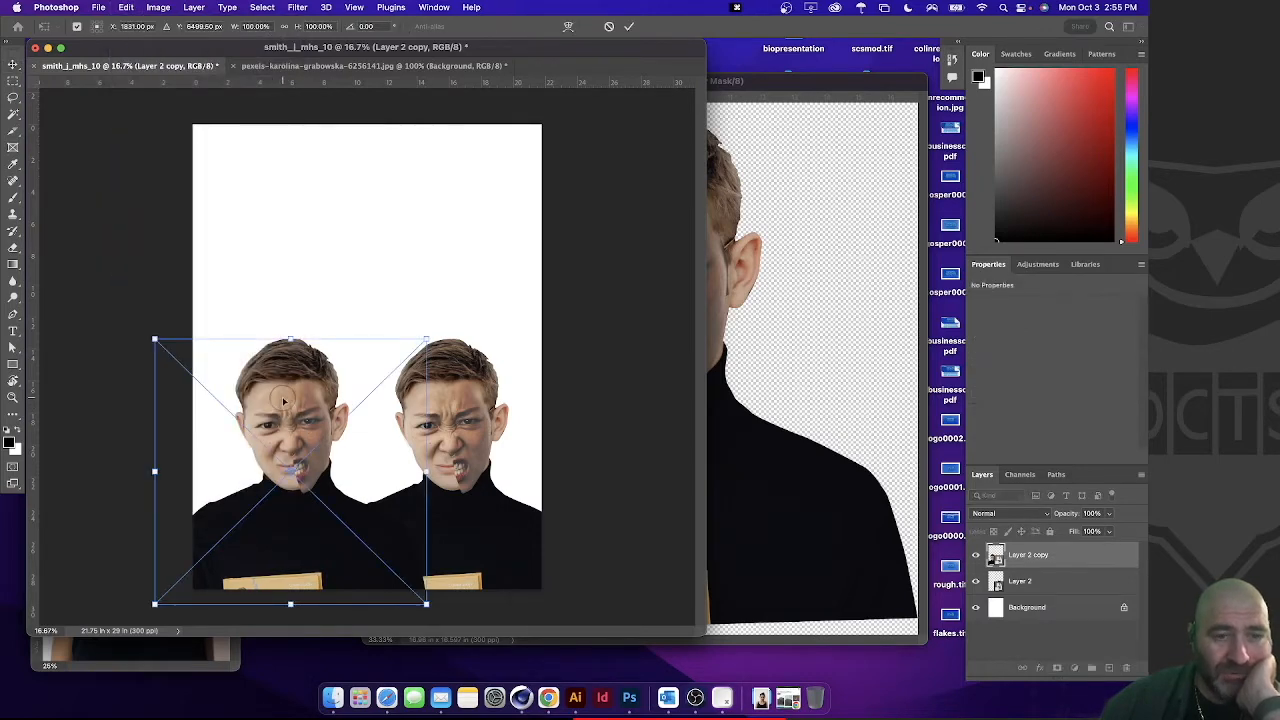
pyautogui.rightClick(284, 401)
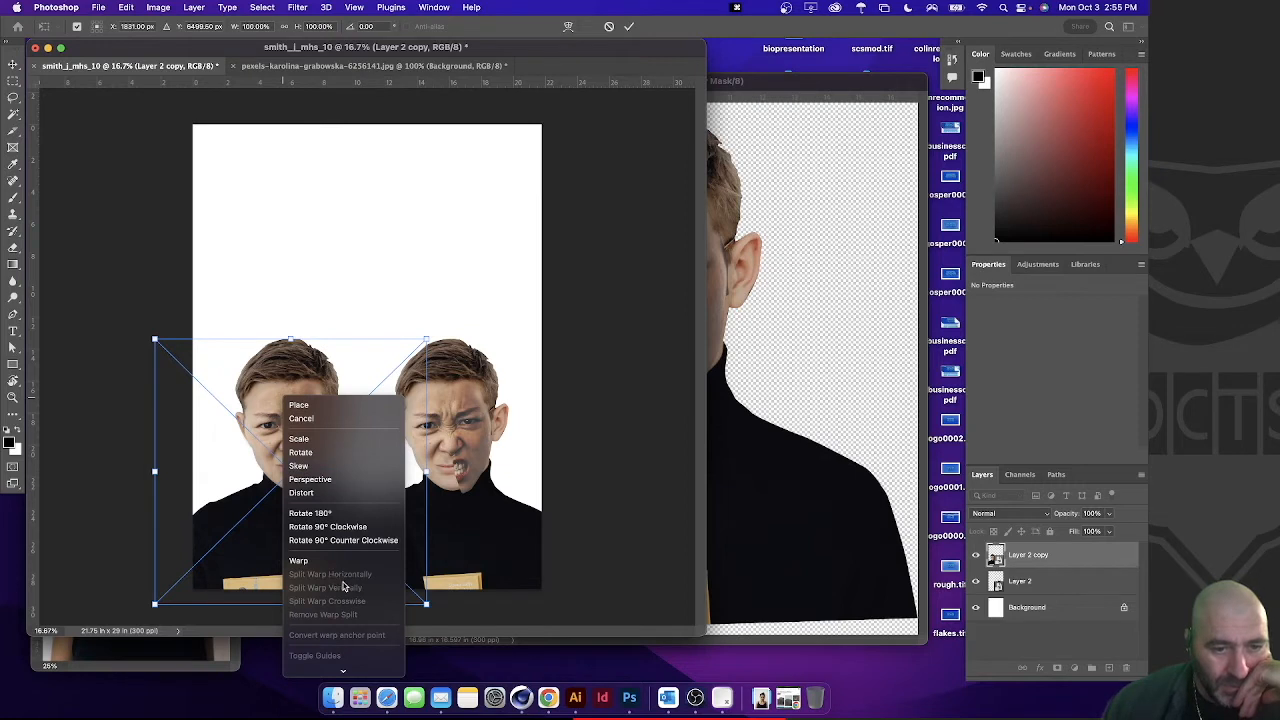
pyautogui.scroll(-2, 352, 643)
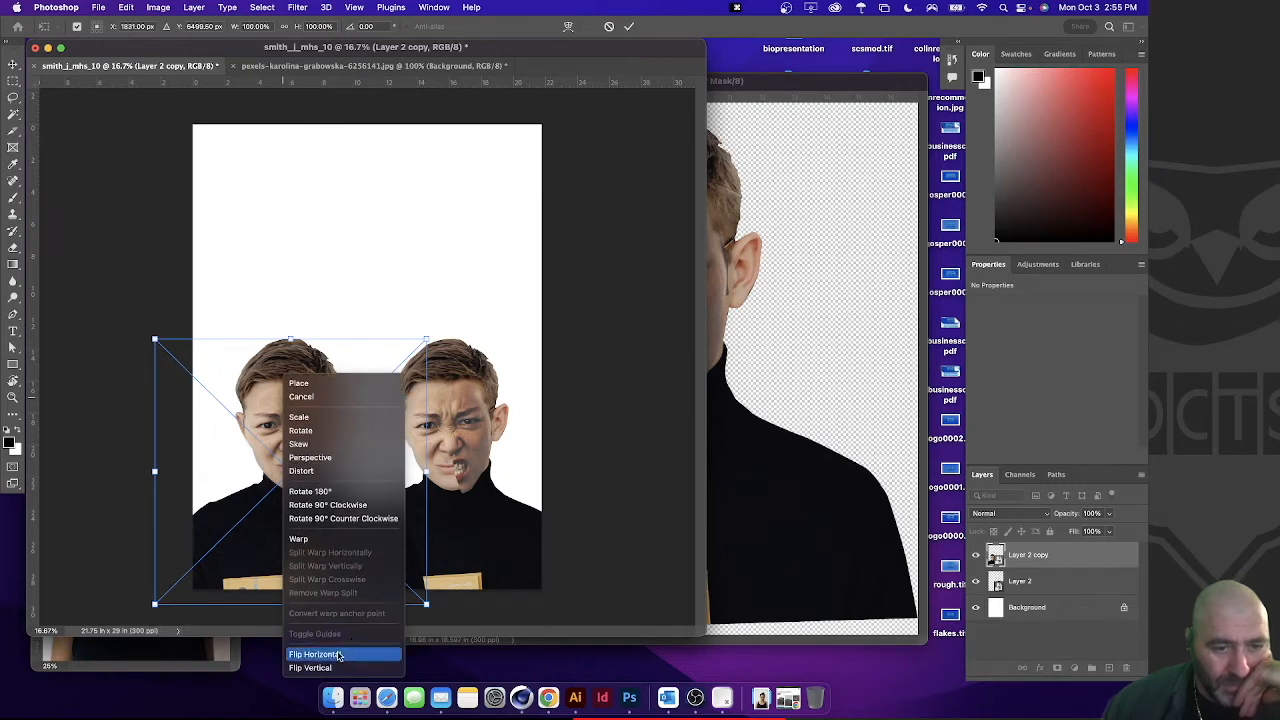
pyautogui.click(331, 659)
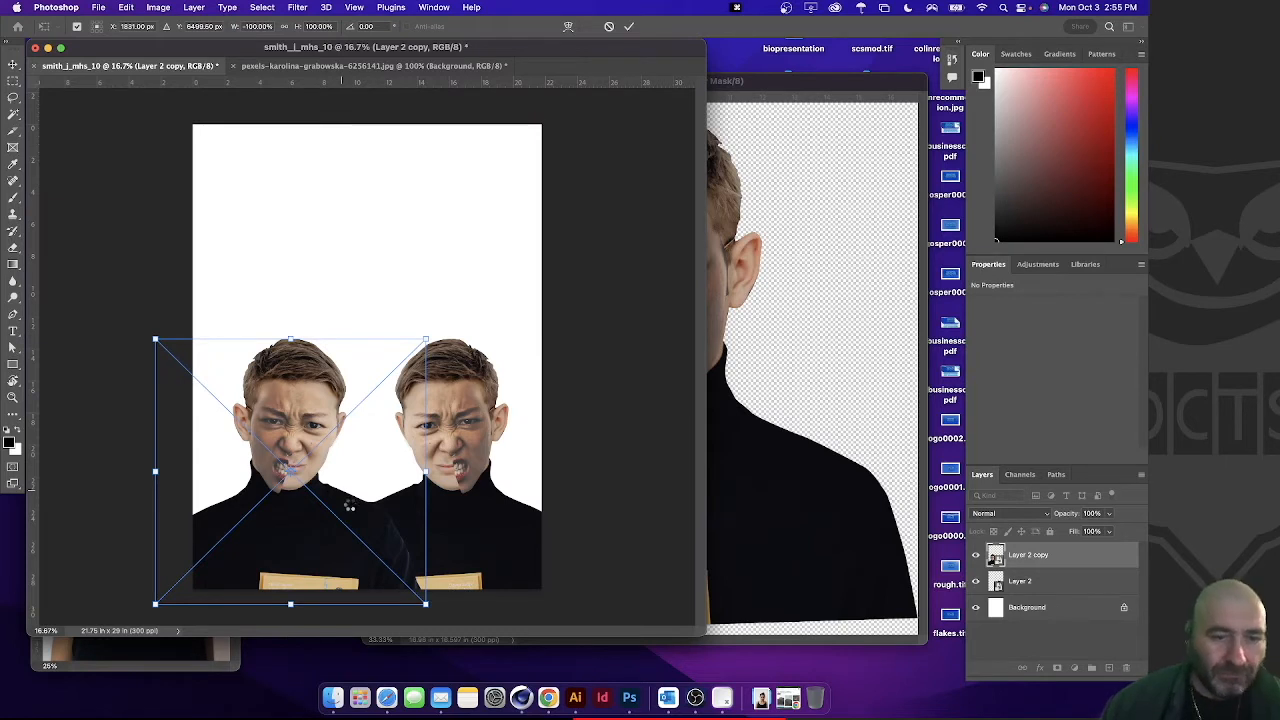
pyautogui.press('Return')
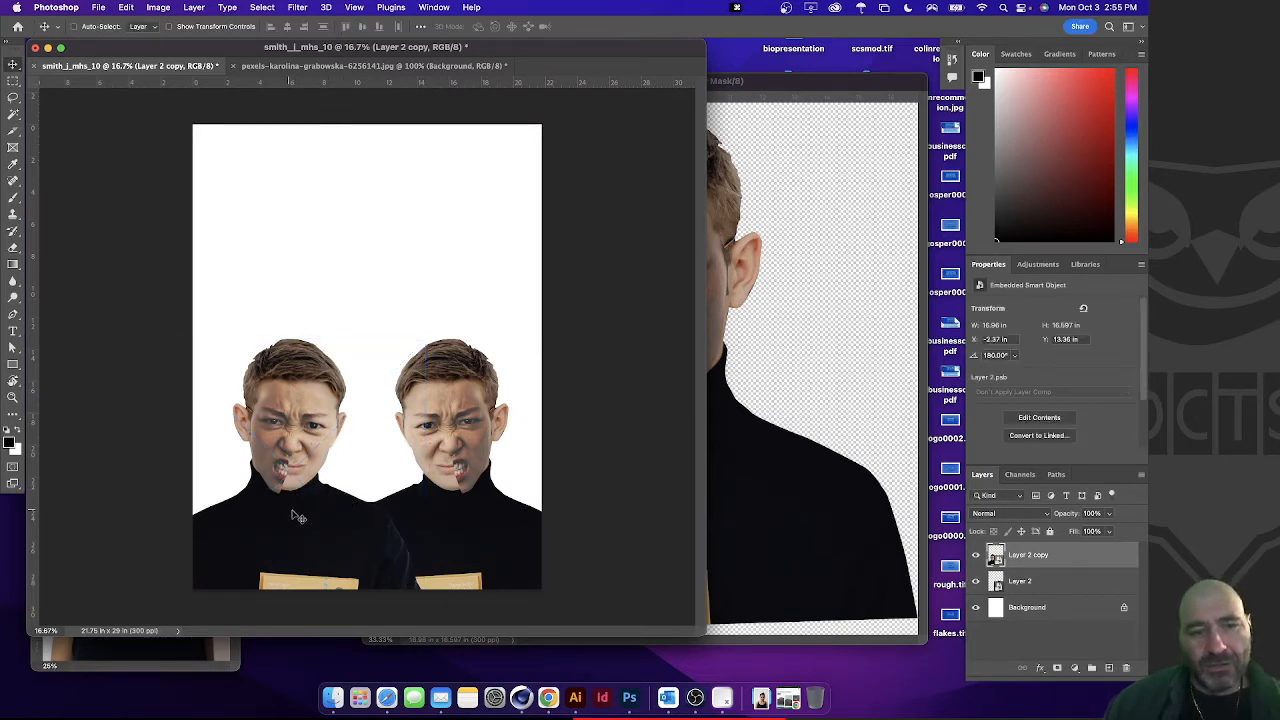
pyautogui.moveTo(291, 515); pyautogui.dragTo(340, 529)
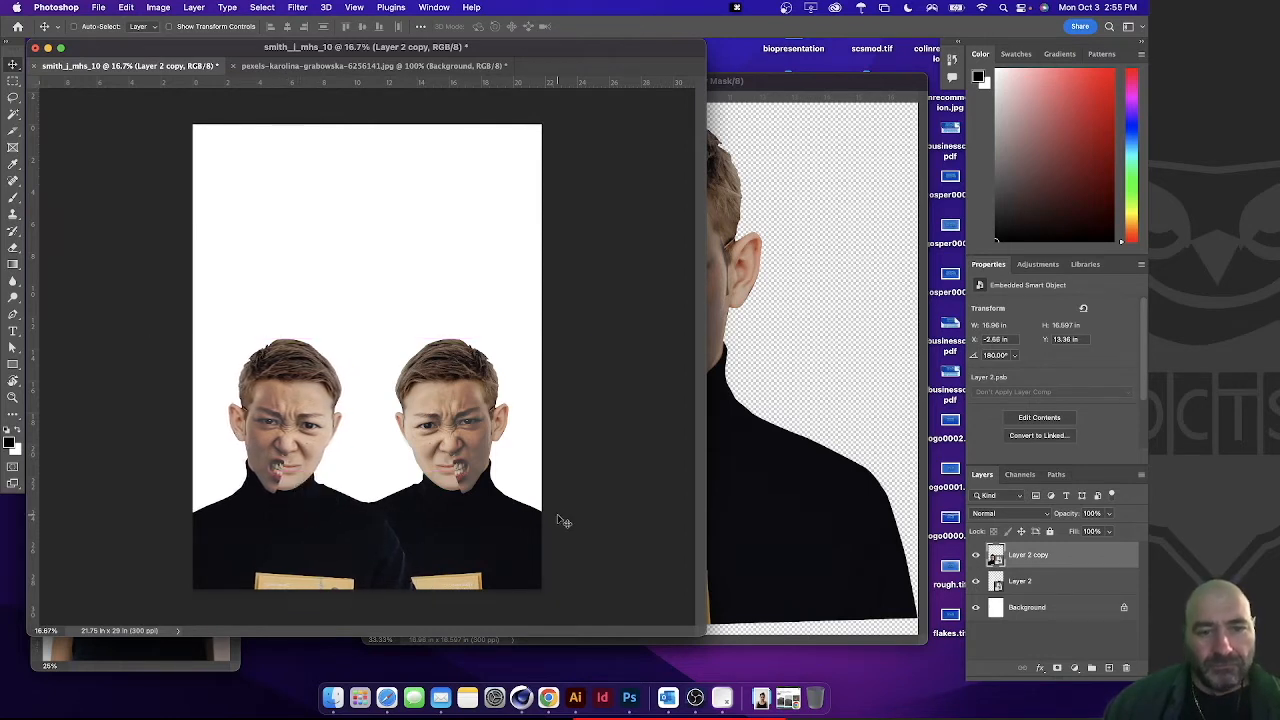
# Duplicate Layer 2 and Layer 2 copy together as a second pair of portraits
pyautogui.keyDown('shift'); pyautogui.click(1057, 586); pyautogui.keyUp('shift')
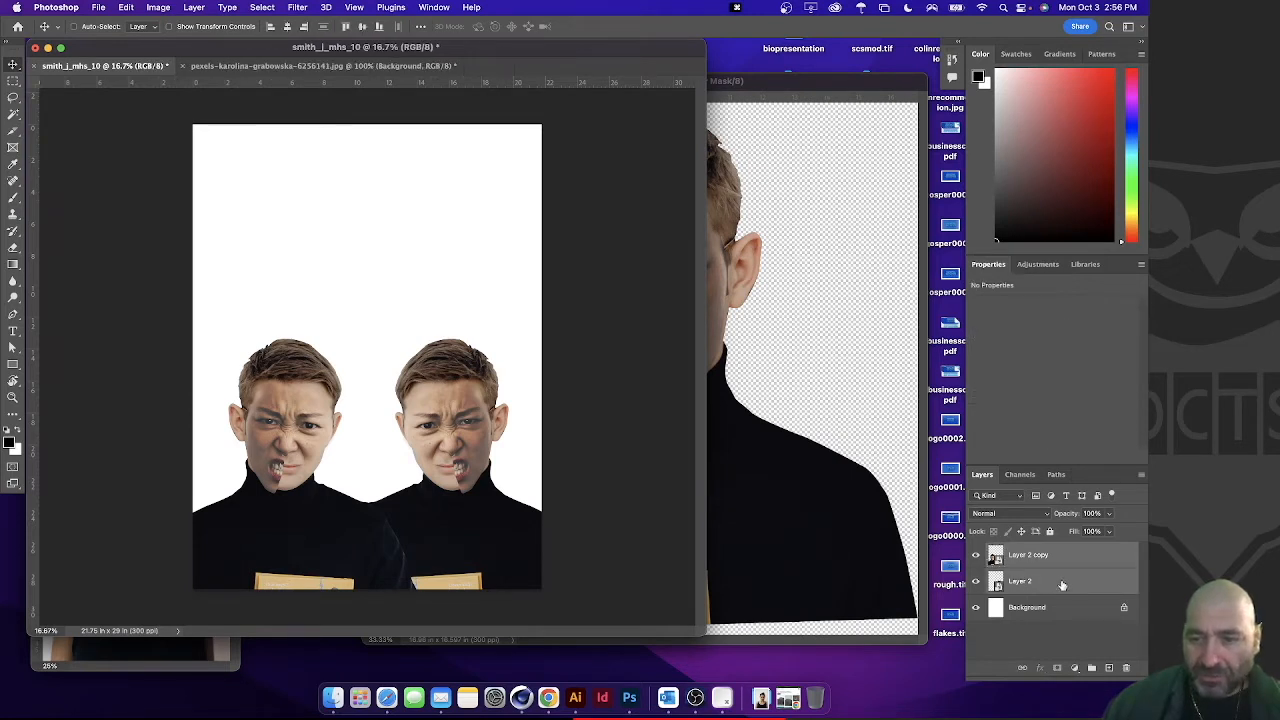
pyautogui.moveTo(1062, 585); pyautogui.dragTo(1110, 665)
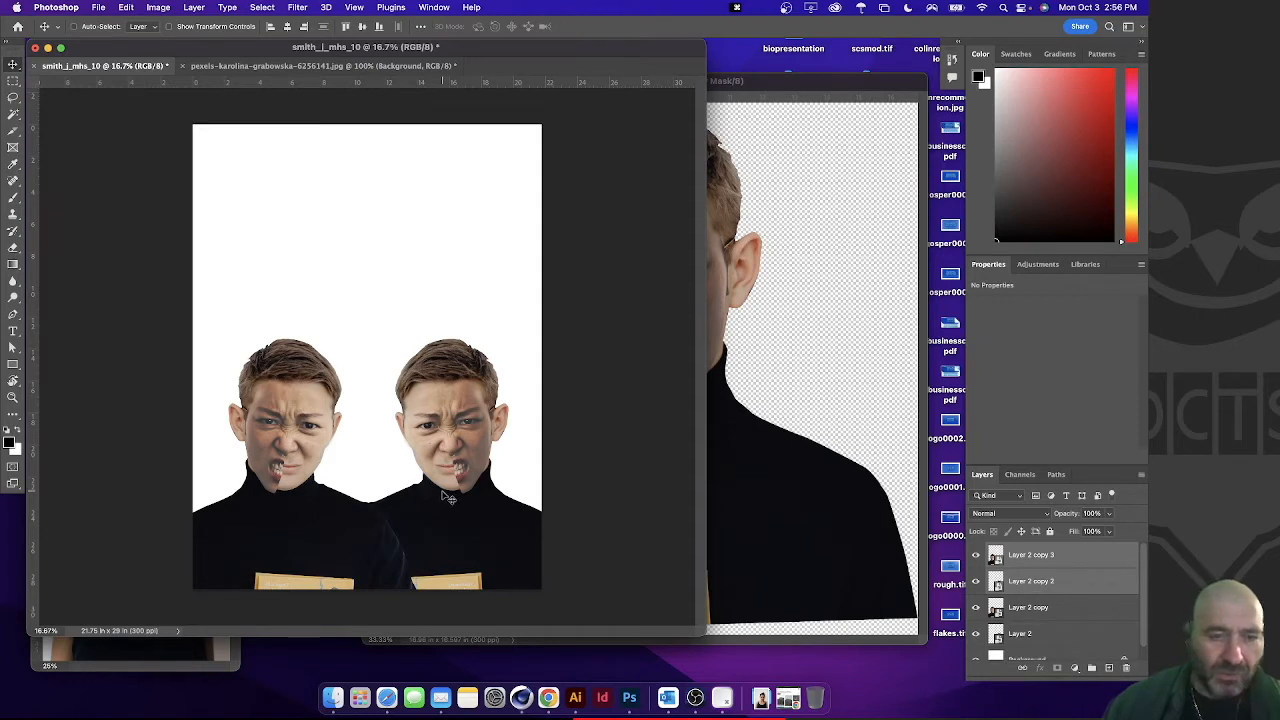
pyautogui.press('super+t')
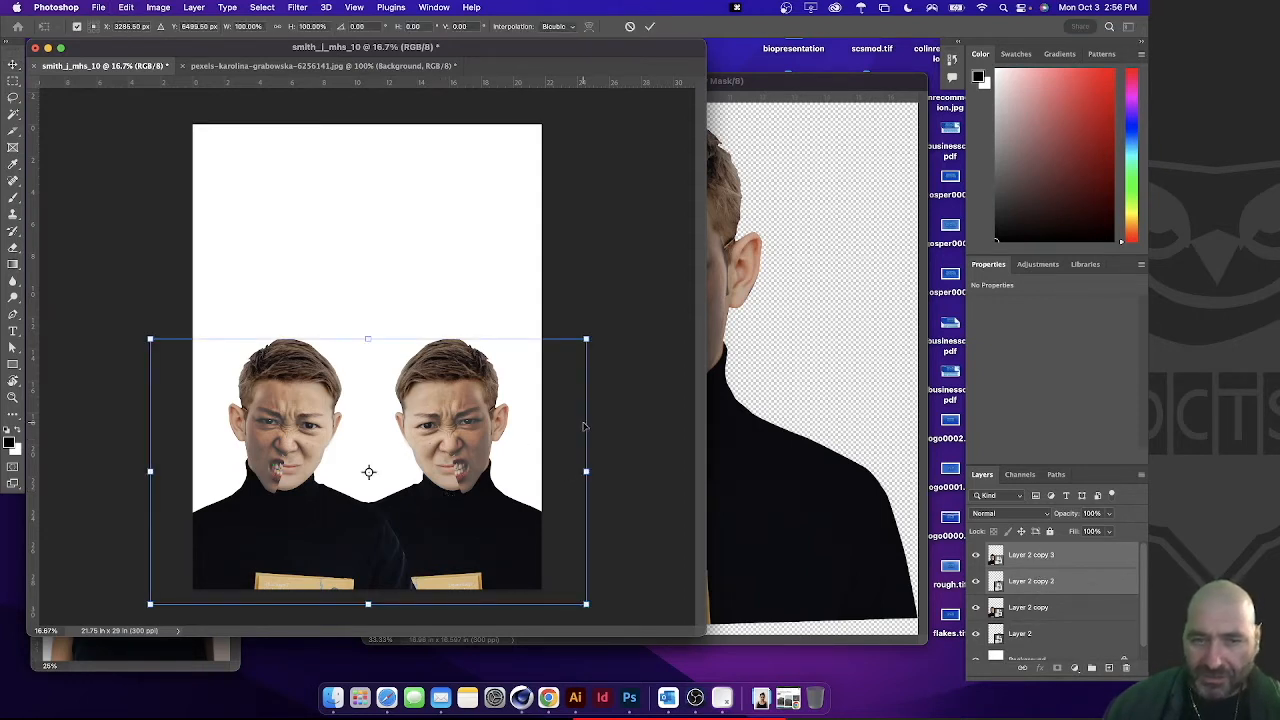
pyautogui.press('Return')
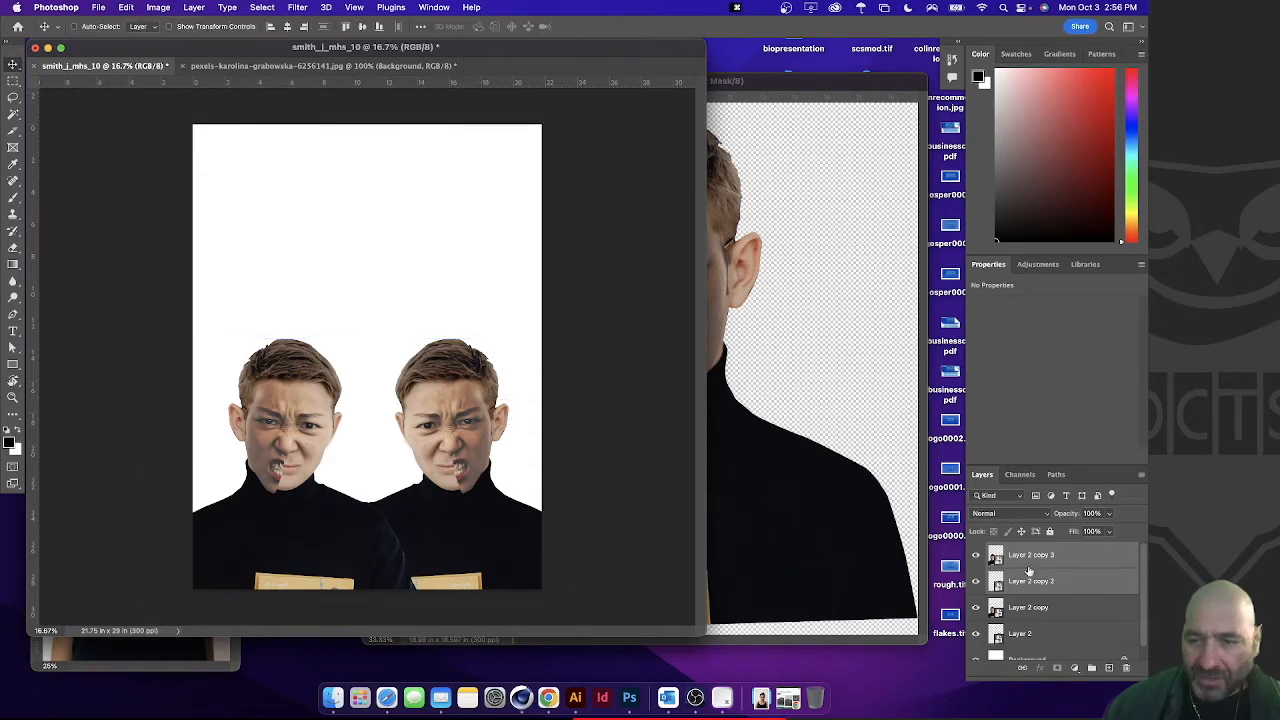
pyautogui.click(1055, 610)
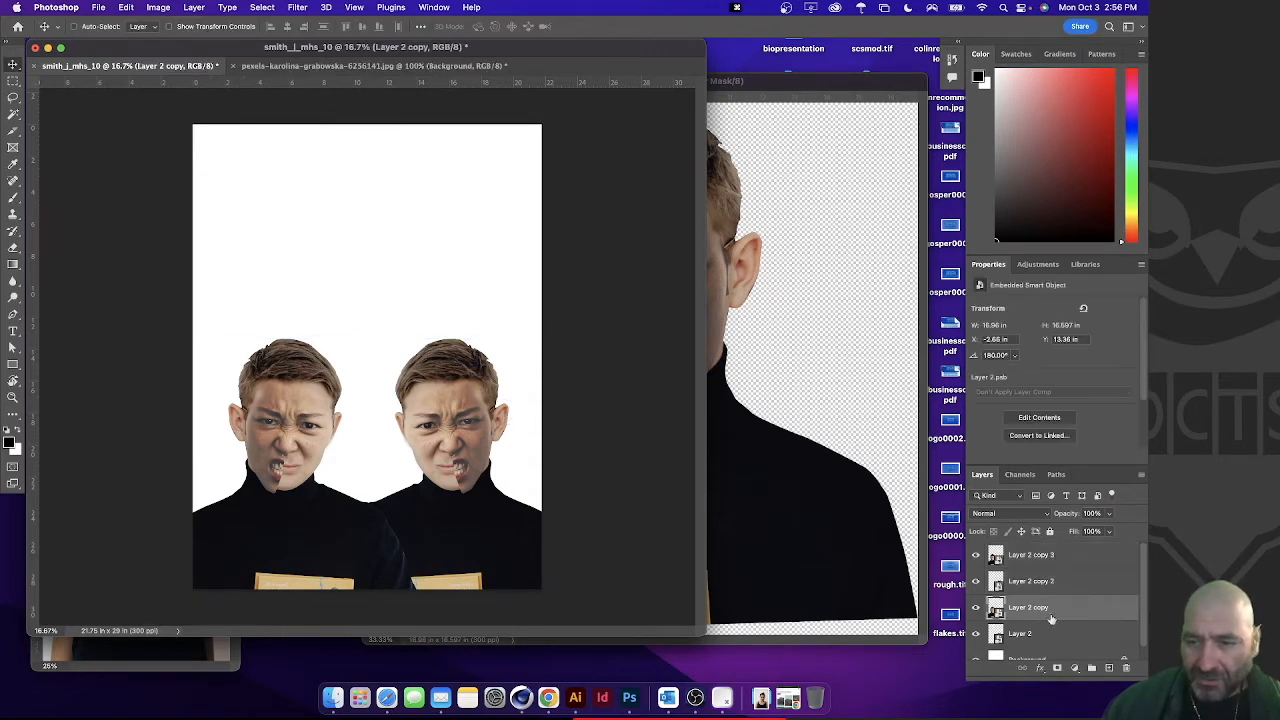
pyautogui.keyDown('shift'); pyautogui.click(1050, 558); pyautogui.keyUp('shift')
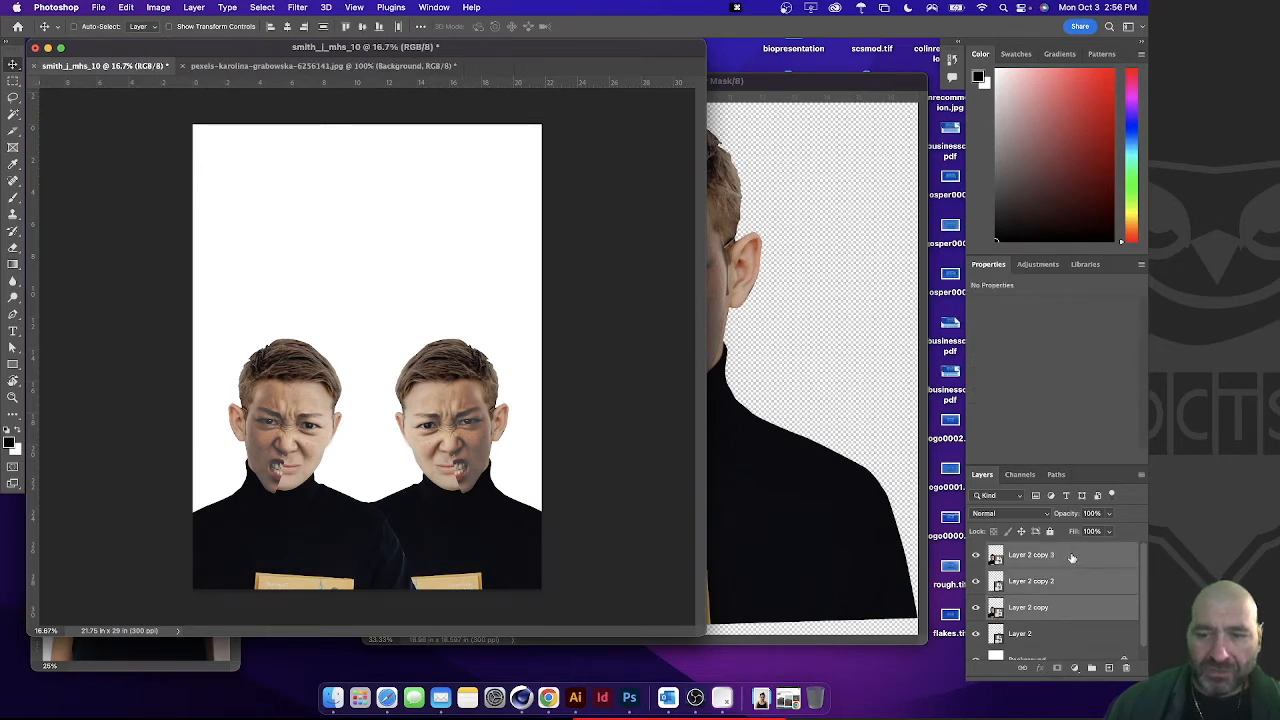
pyautogui.click(1072, 558)
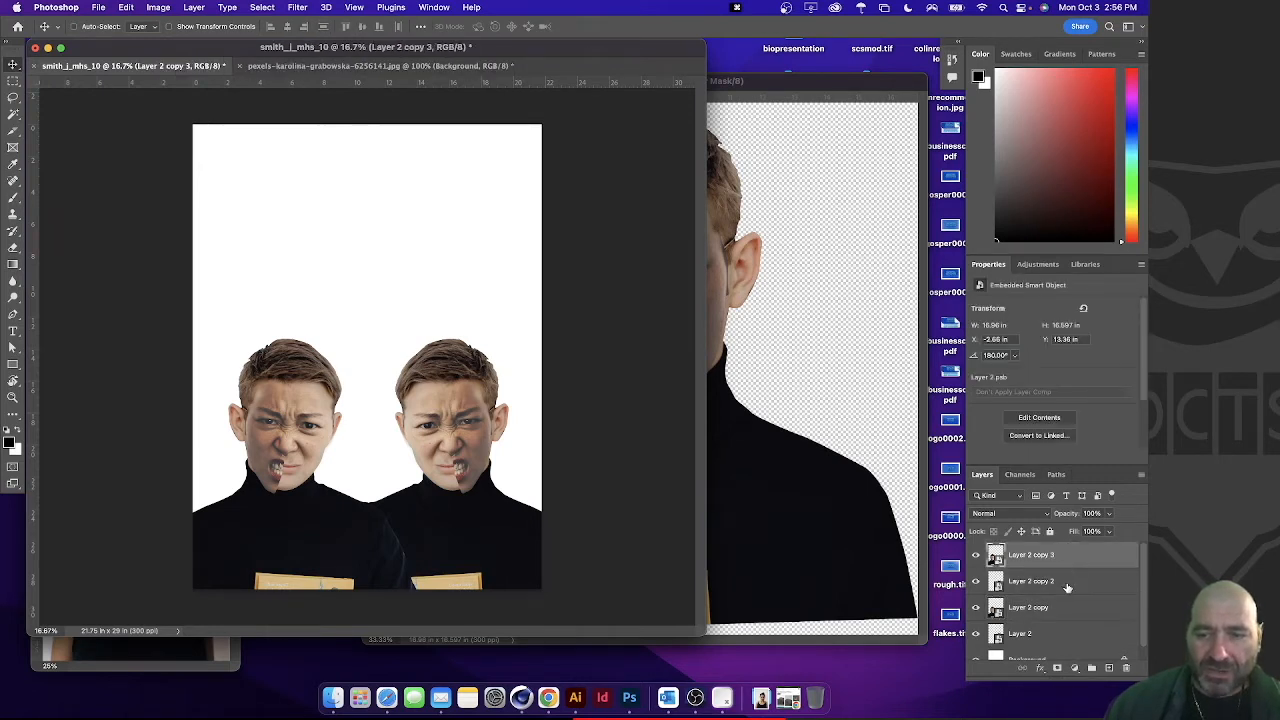
pyautogui.keyDown('shift'); pyautogui.click(1066, 584); pyautogui.keyUp('shift')
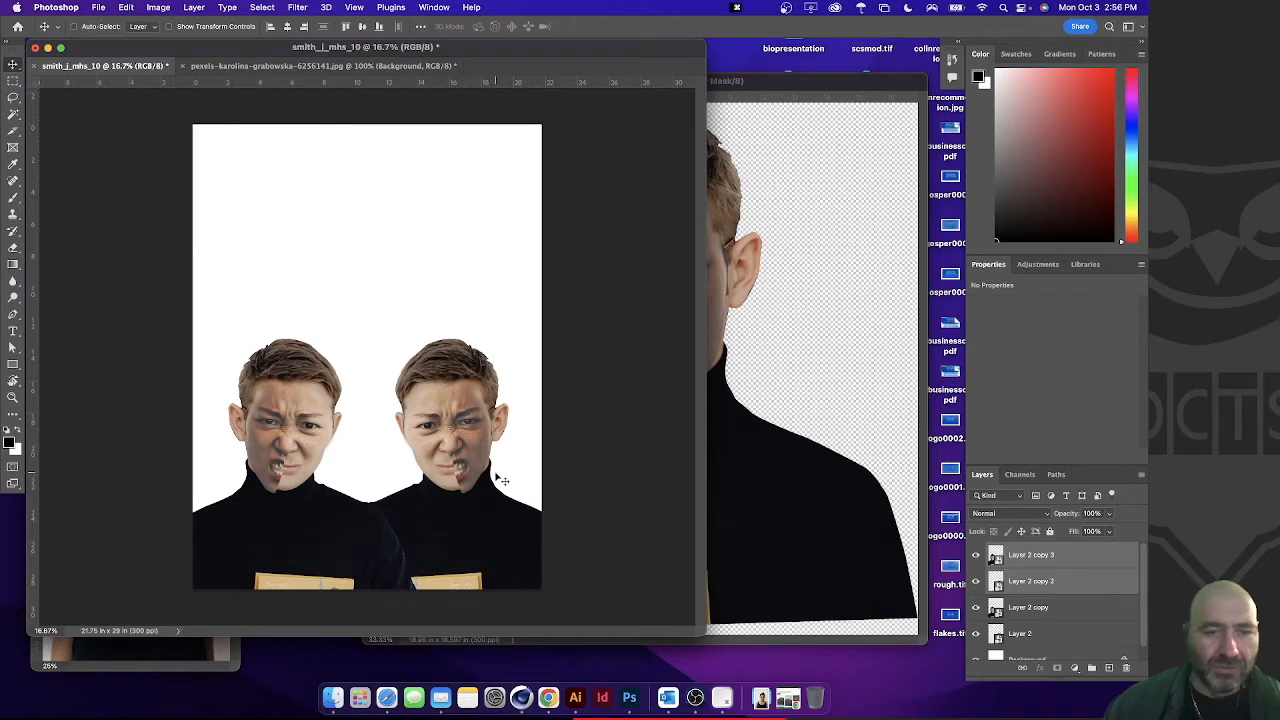
pyautogui.press('super')
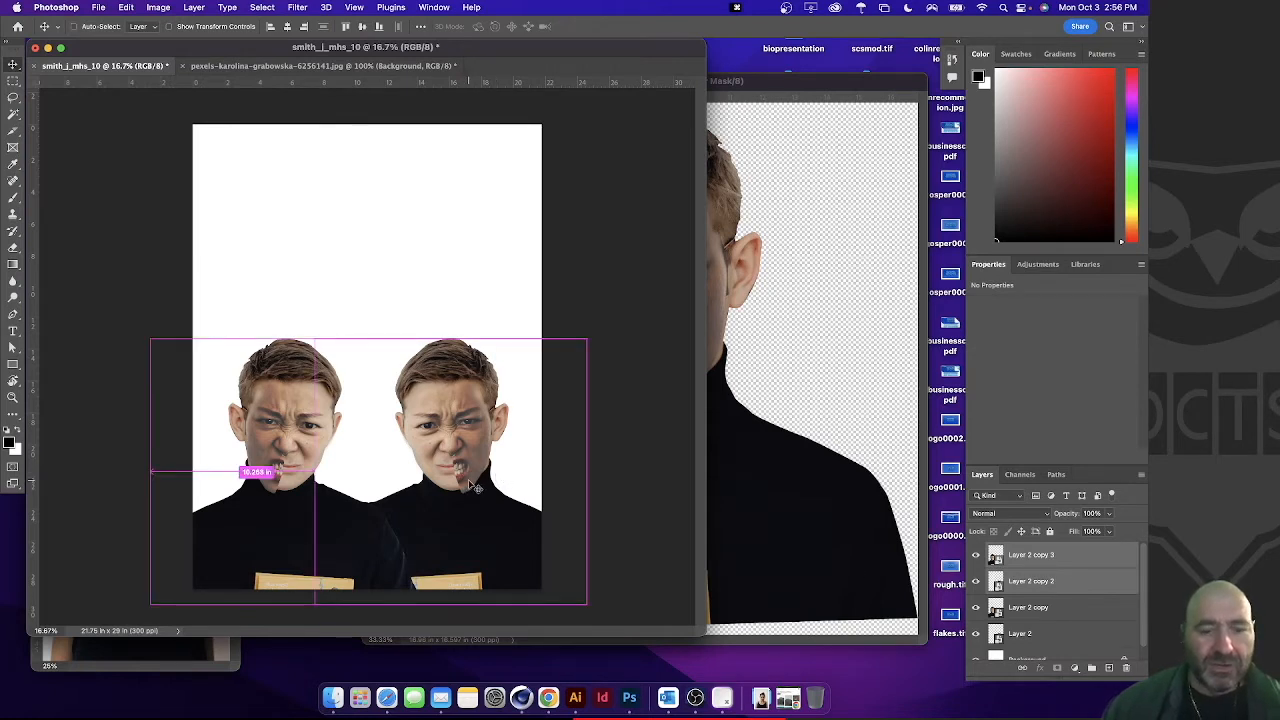
# Scale Layer 2 copy 2 and copy 3 together to about 44% width and 49% height, placing them in front of the large left portrait
pyautogui.click(125, 7)
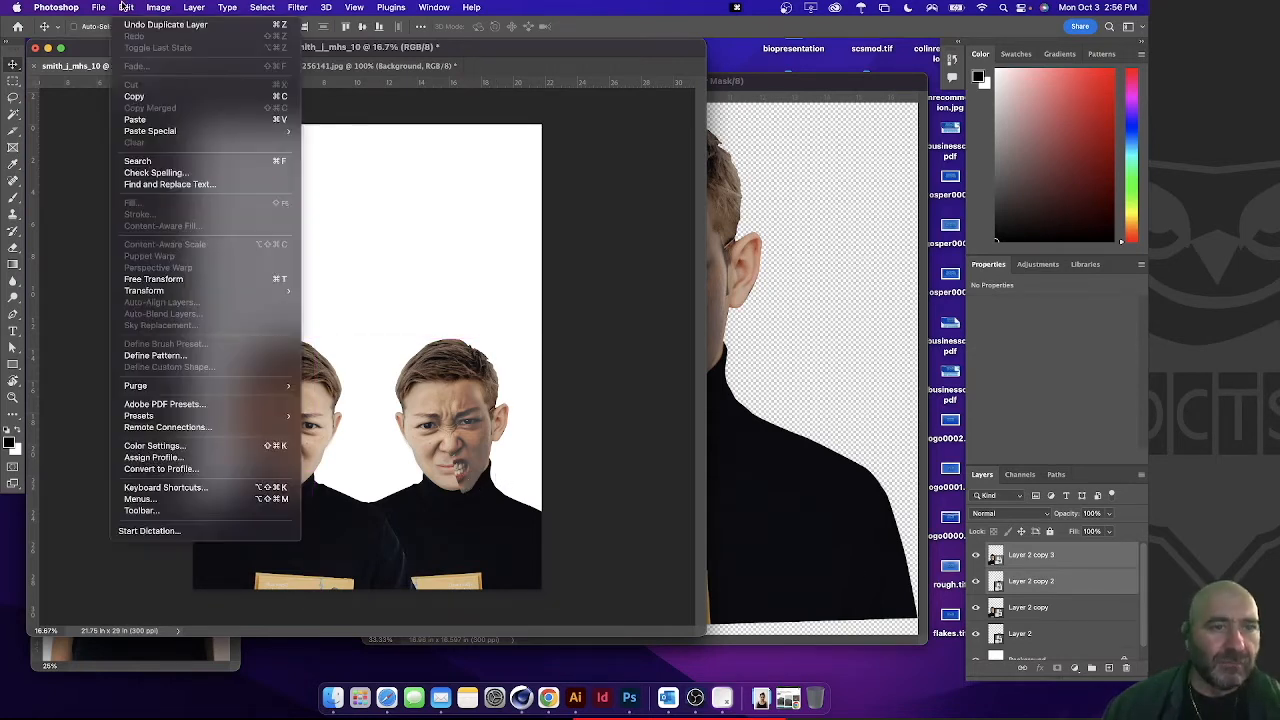
pyautogui.click(150, 278)
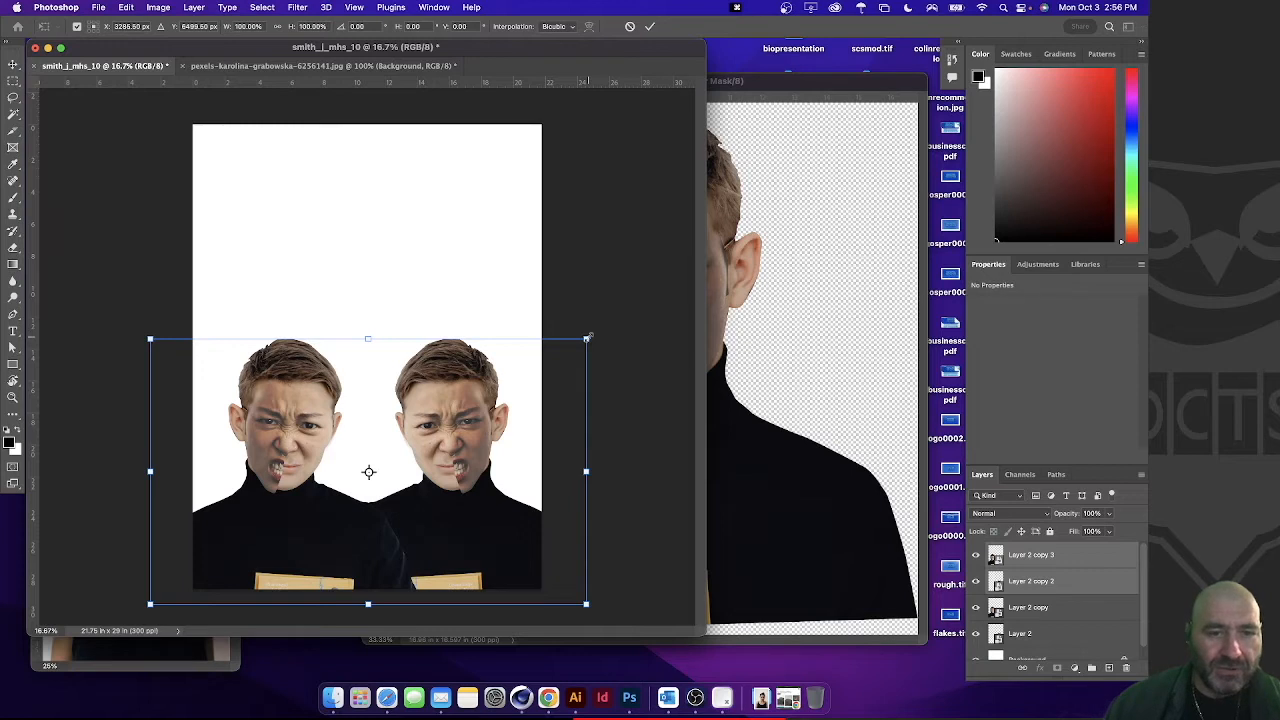
pyautogui.moveTo(587, 337); pyautogui.dragTo(376, 450)
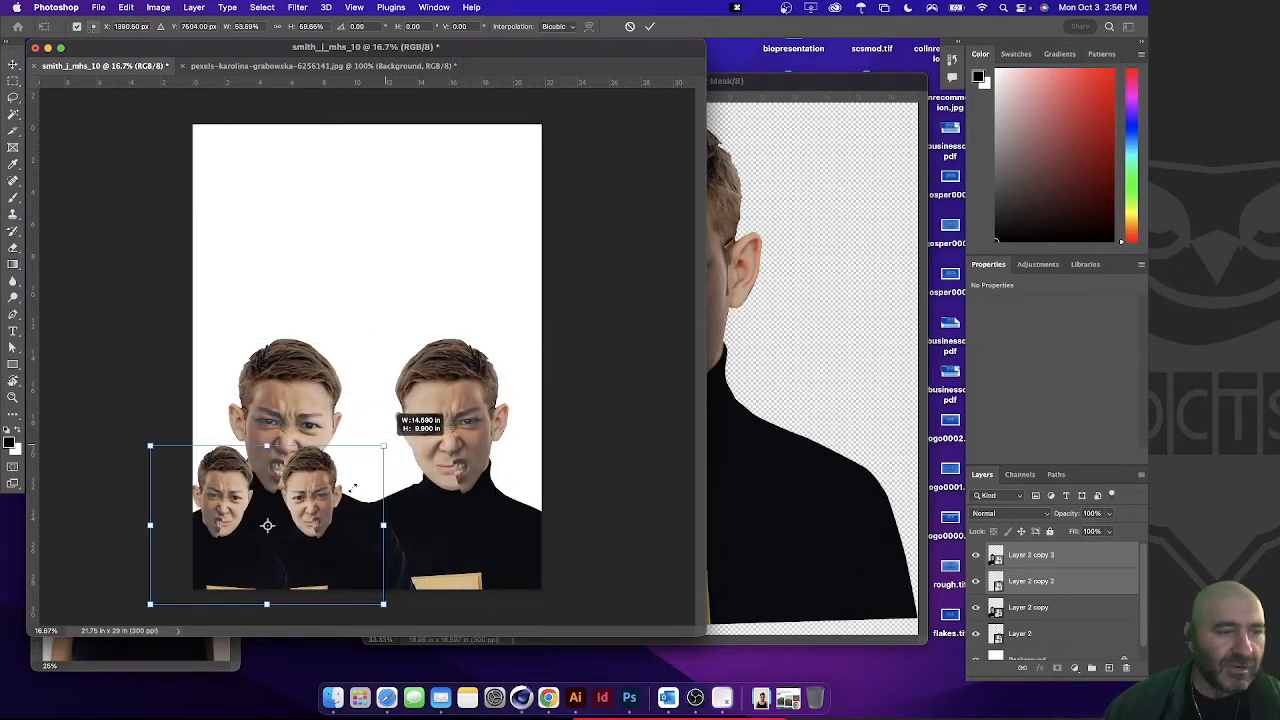
pyautogui.moveTo(319, 520); pyautogui.dragTo(313, 453)
pyautogui.moveTo(386, 543); pyautogui.dragTo(306, 497)
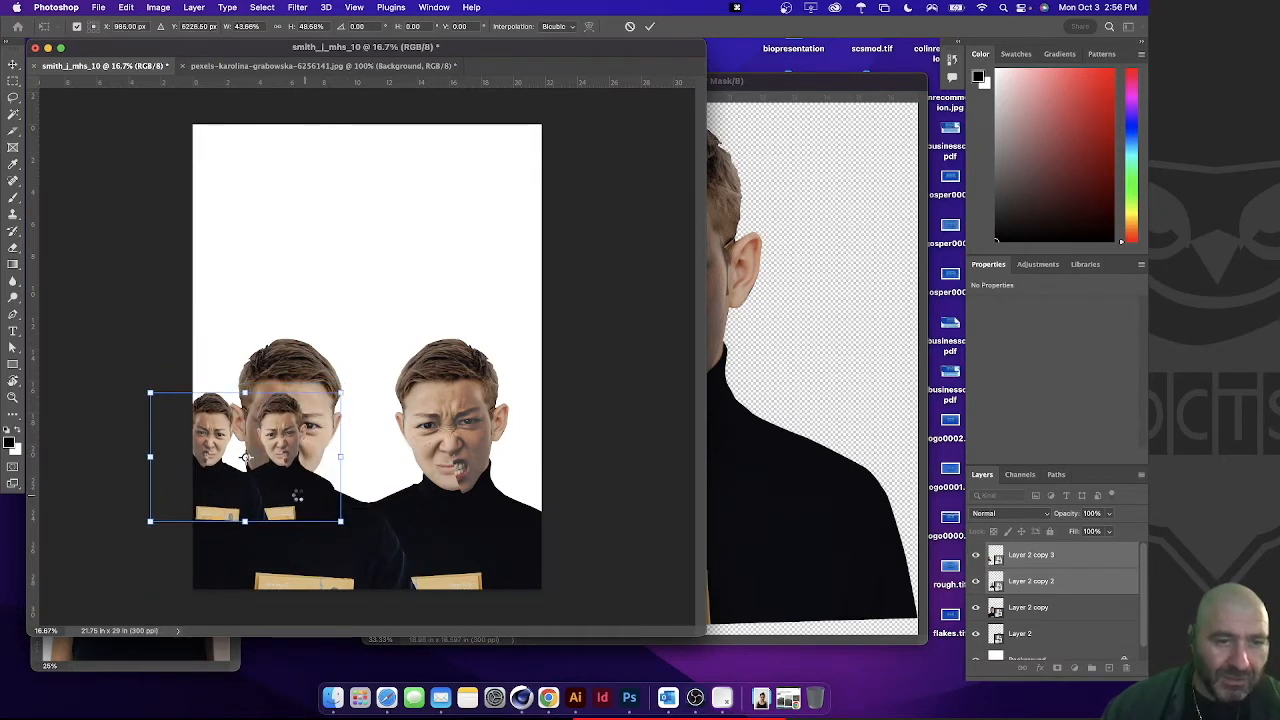
pyautogui.press('Return')
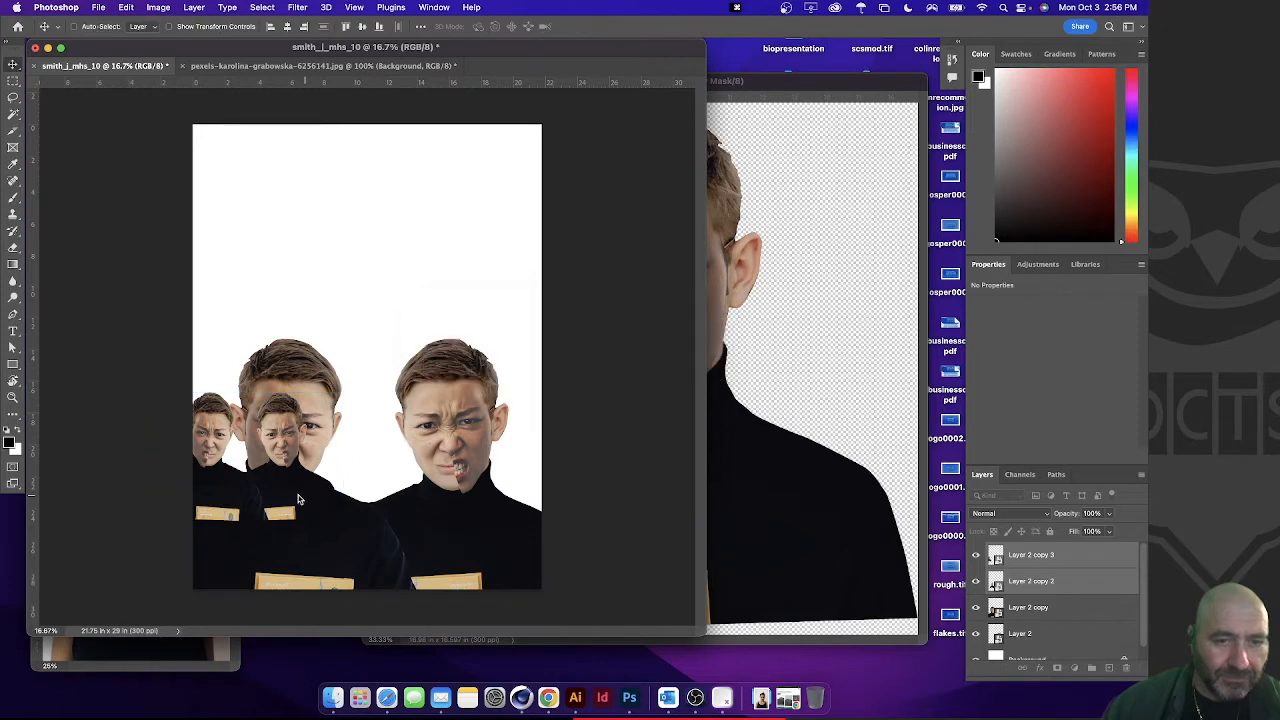
# Place a copy of the small portrait pair directly to its right, making a row of four
pyautogui.moveTo(227, 483); pyautogui.dragTo(367, 494)
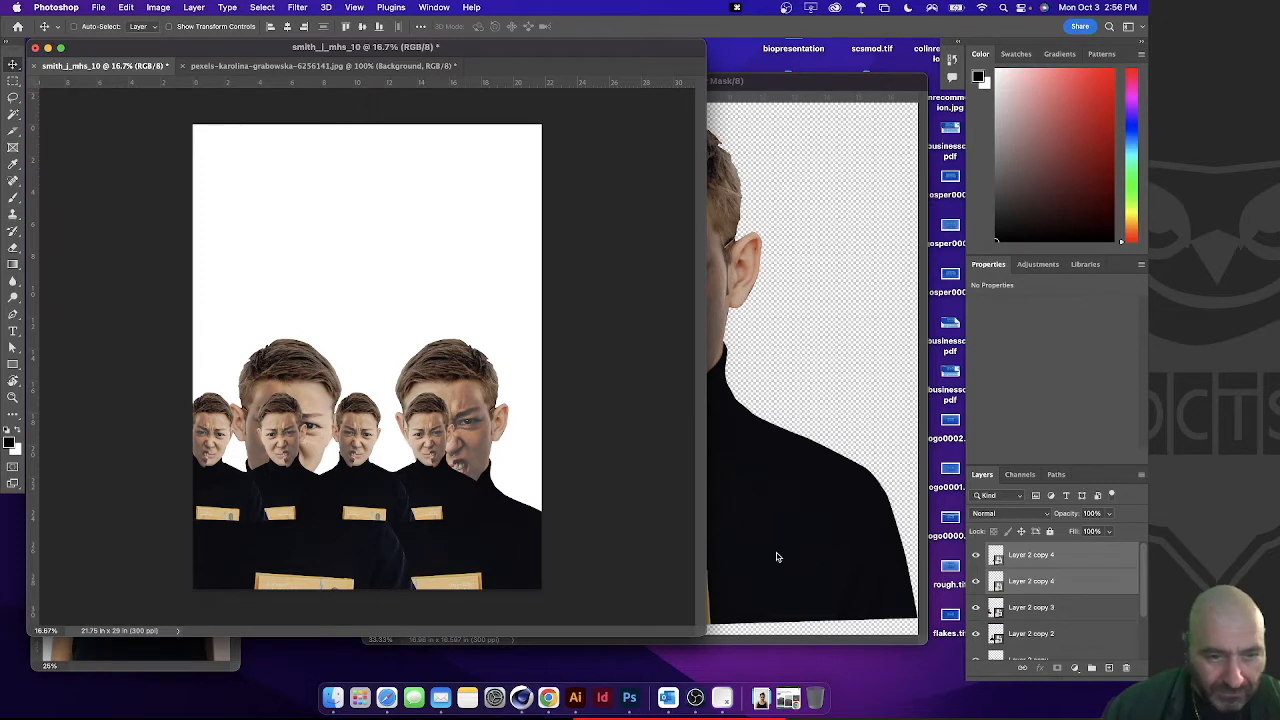
pyautogui.click(1066, 555)
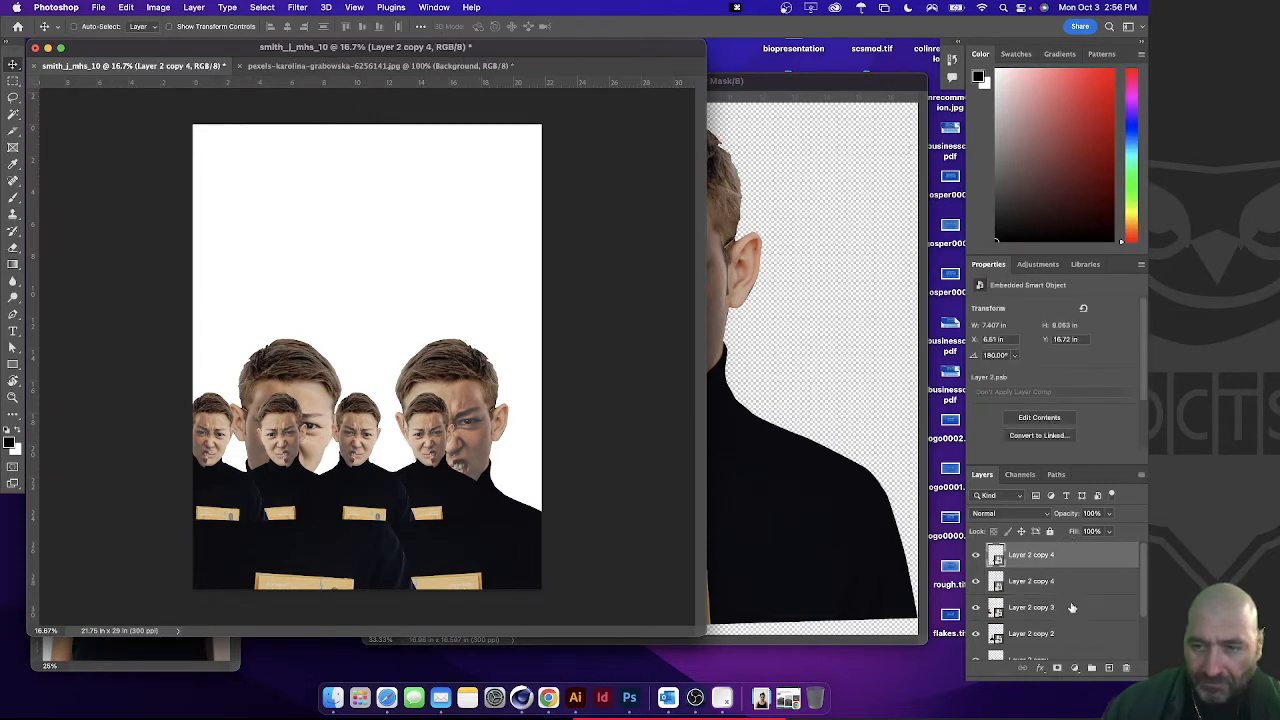
pyautogui.scroll(-2, 1072, 607)
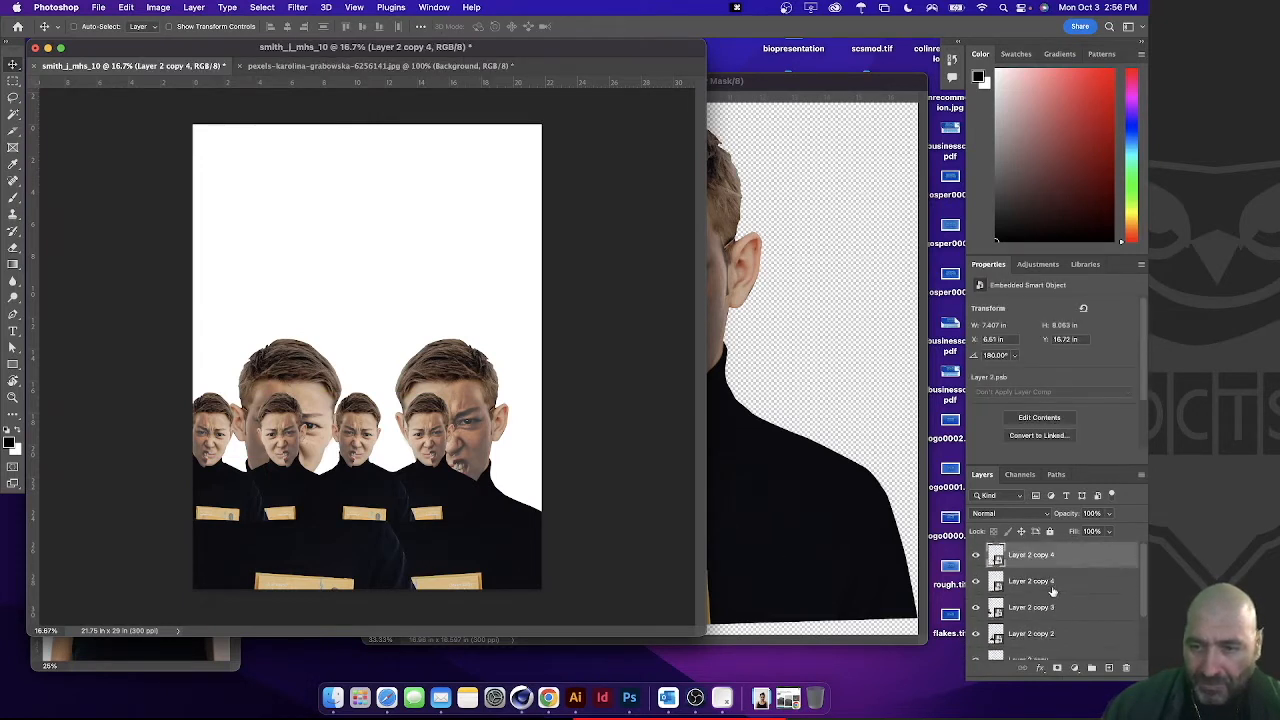
pyautogui.scroll(1, 1054, 594)
pyautogui.keyDown('shift'); pyautogui.click(1058, 607); pyautogui.keyUp('shift')
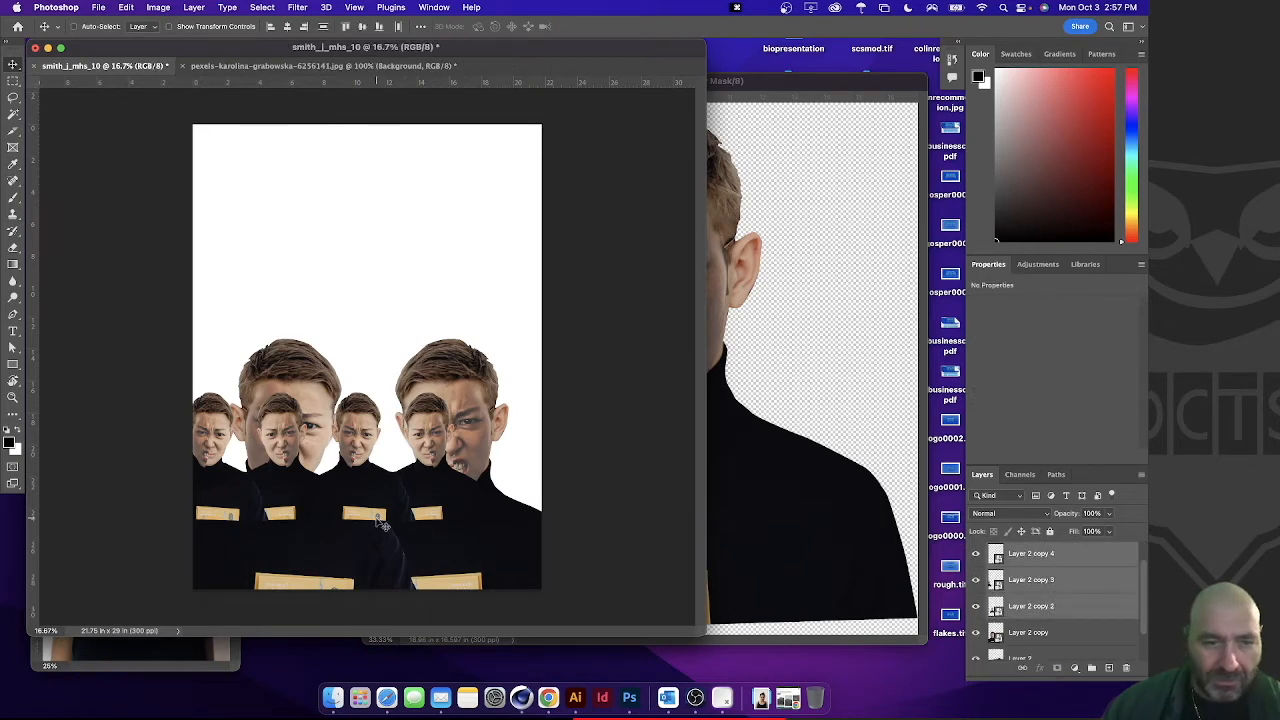
pyautogui.click(1056, 560)
pyautogui.scroll(1, 1056, 575)
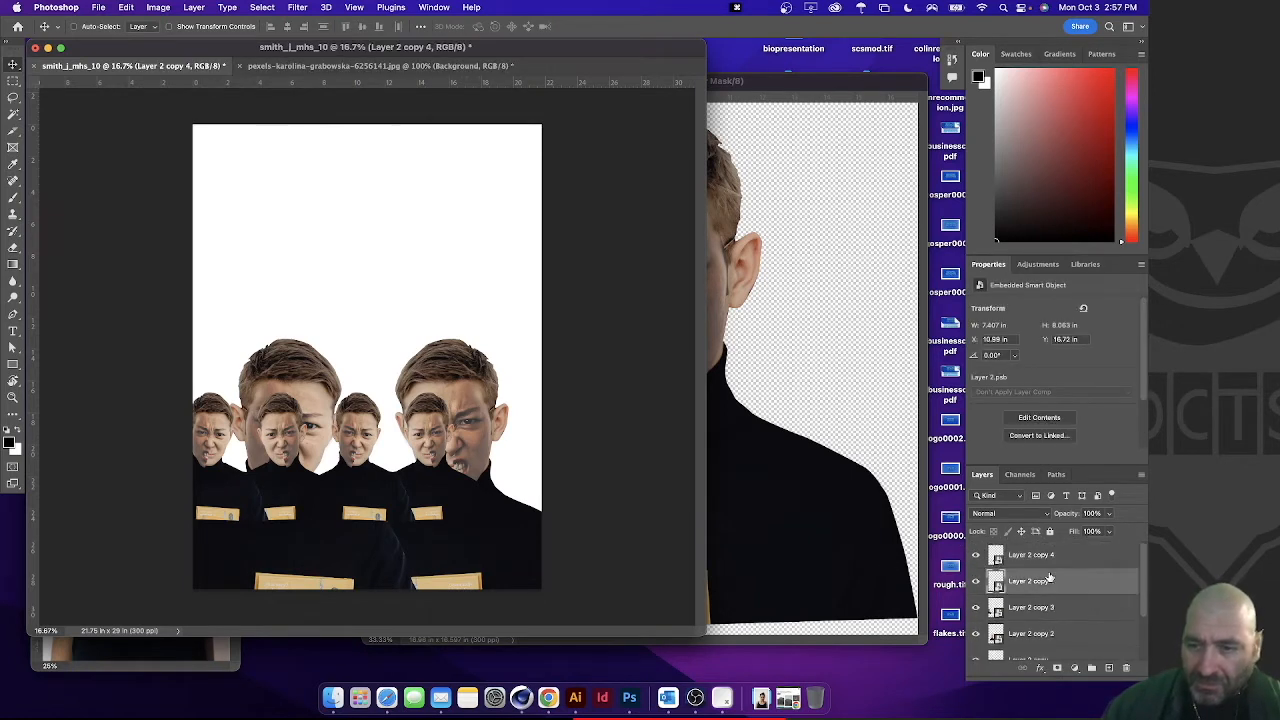
# Duplicate the third small portrait and place the copy at the right end of the row
pyautogui.click(1051, 560)
pyautogui.rightClick(430, 425)
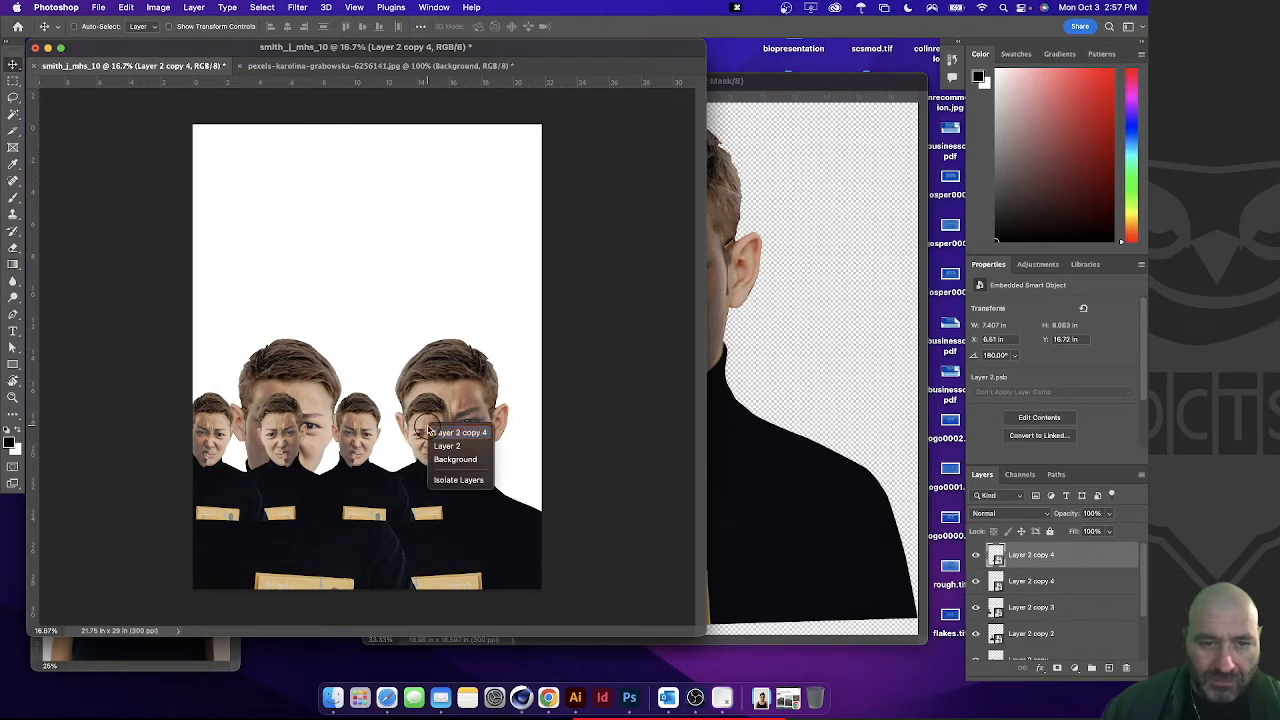
pyautogui.click(440, 436)
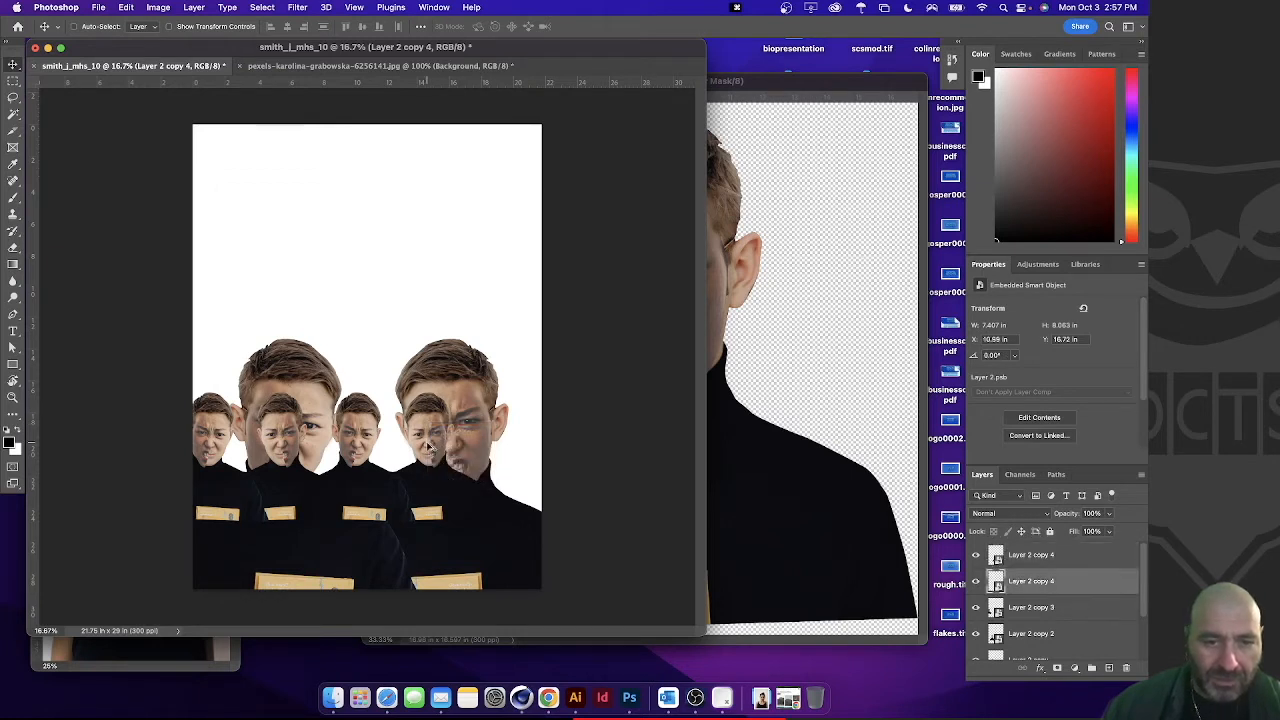
pyautogui.rightClick(355, 432)
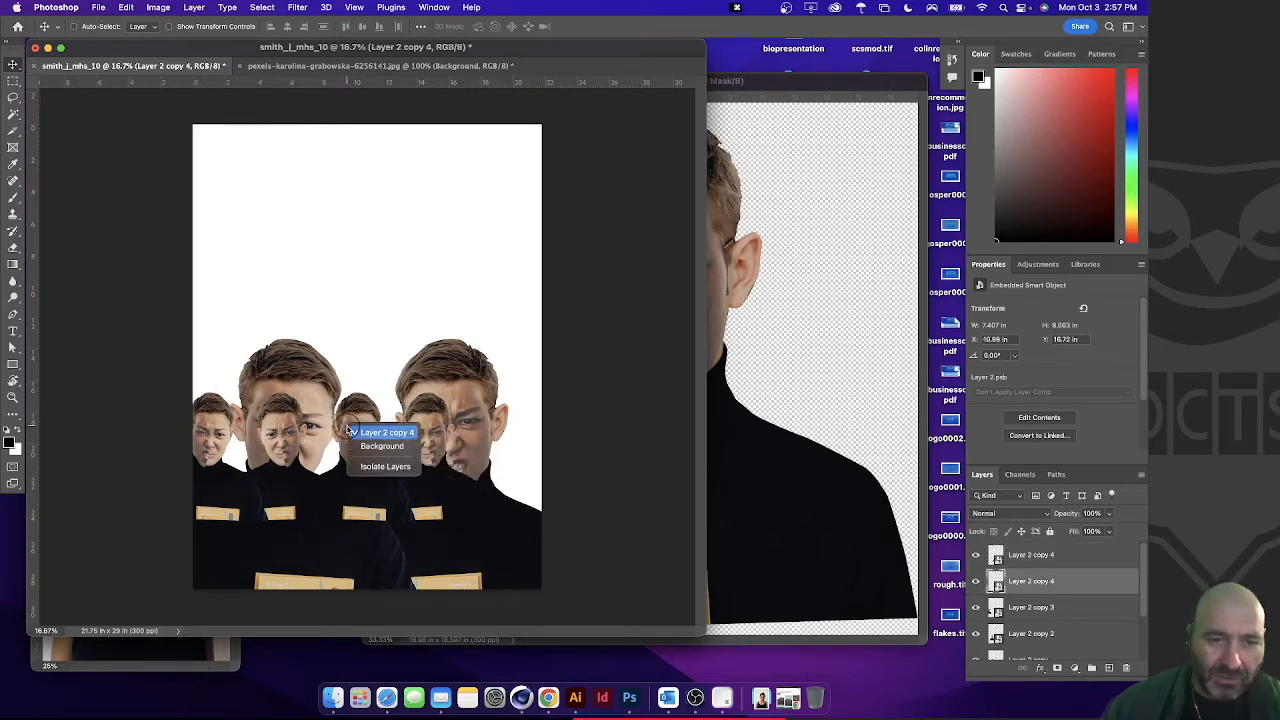
pyautogui.click(356, 432)
pyautogui.moveTo(470, 428); pyautogui.dragTo(530, 430)
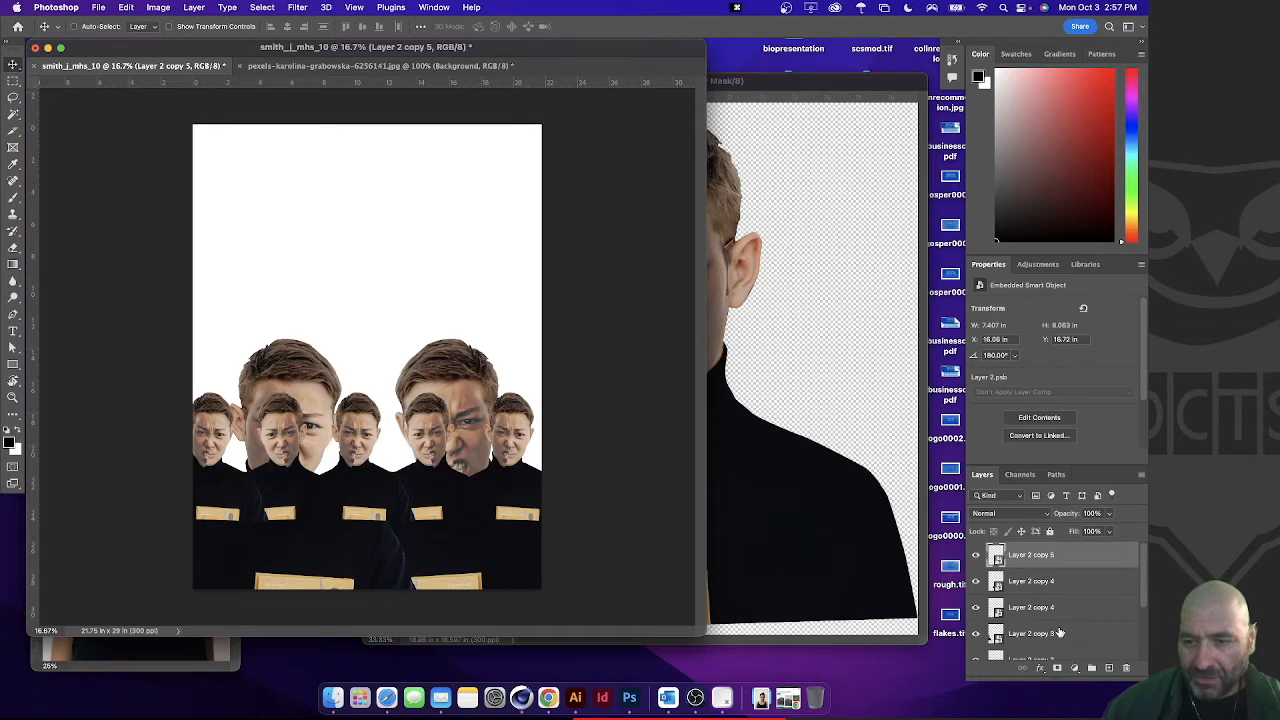
# Create a new layer group named Group 1 above the small portrait layers, keeping the Pass Through mode and 100% opacity
pyautogui.scroll(-1, 1060, 633)
pyautogui.keyDown('shift'); pyautogui.click(1094, 622); pyautogui.keyUp('shift')
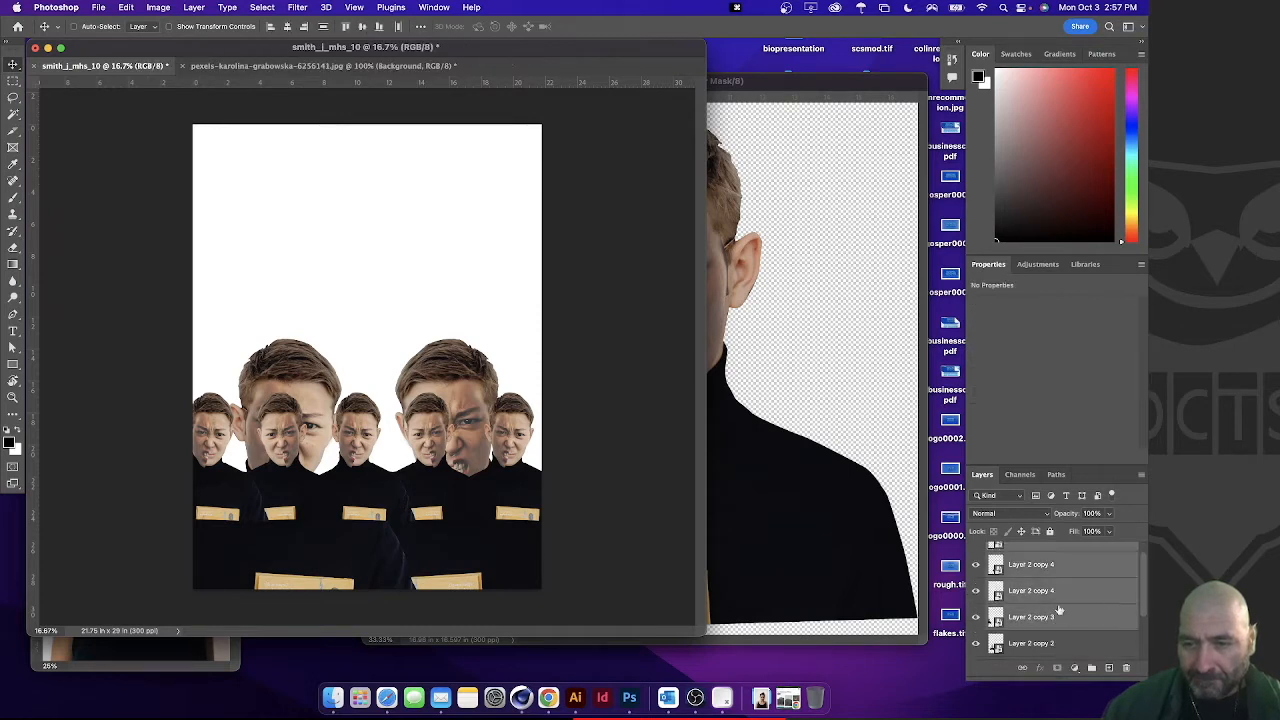
pyautogui.scroll(2, 1059, 609)
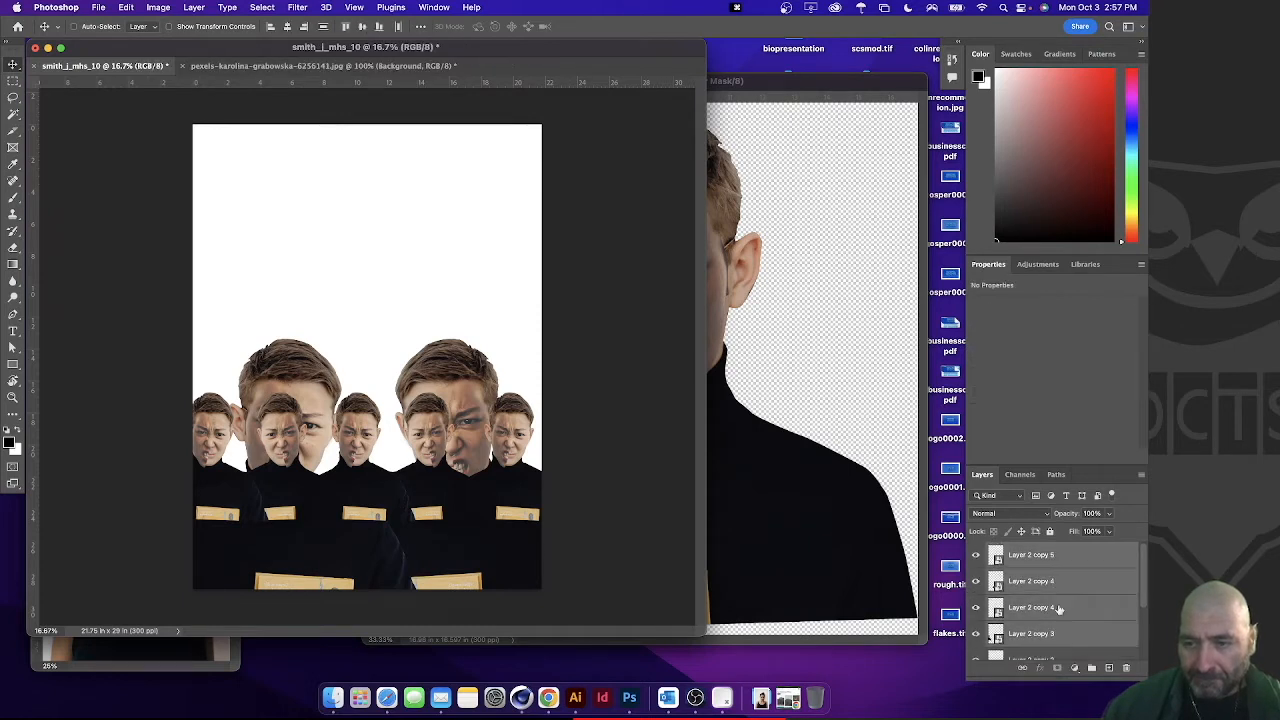
pyautogui.click(1141, 476)
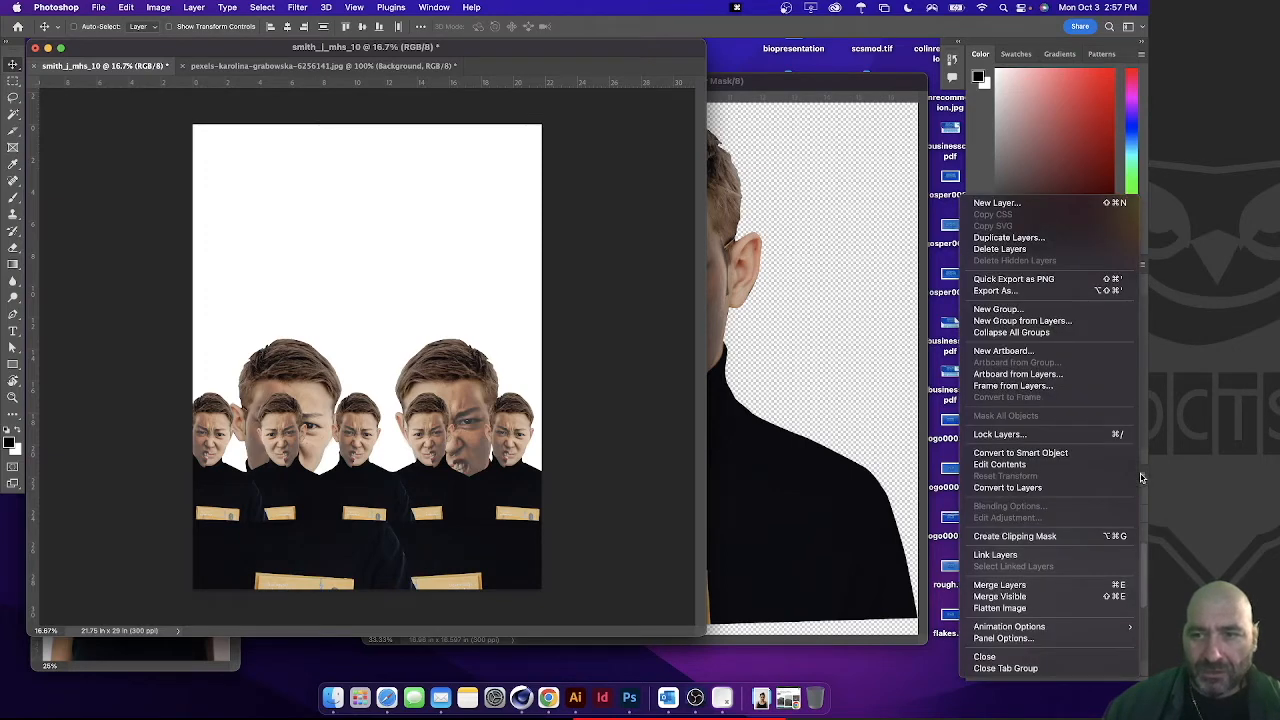
pyautogui.click(1141, 478)
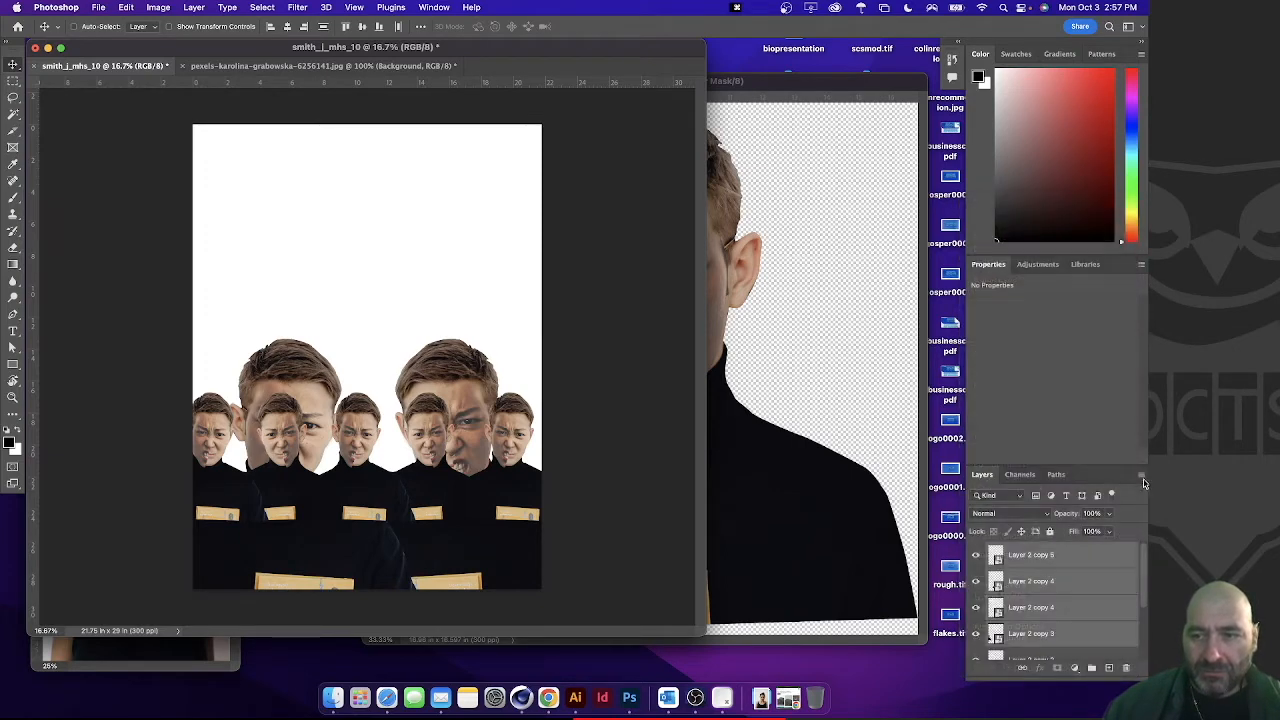
pyautogui.click(1141, 478)
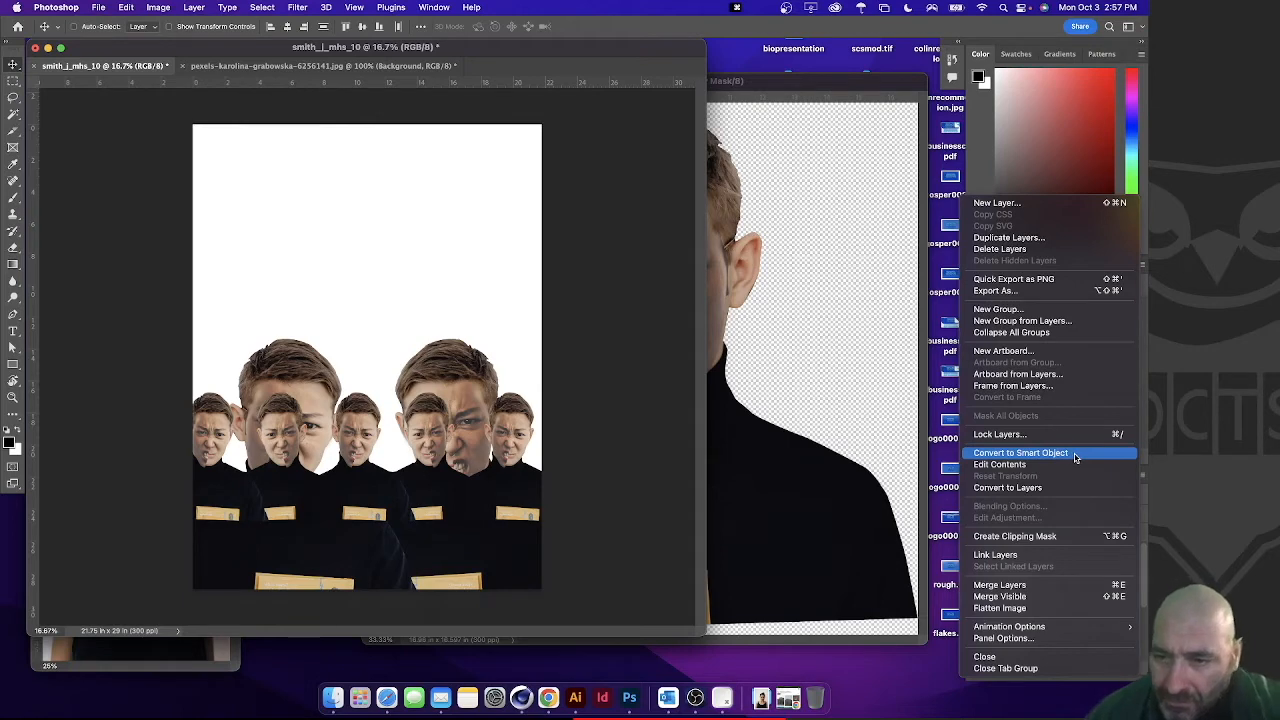
pyautogui.click(1006, 311)
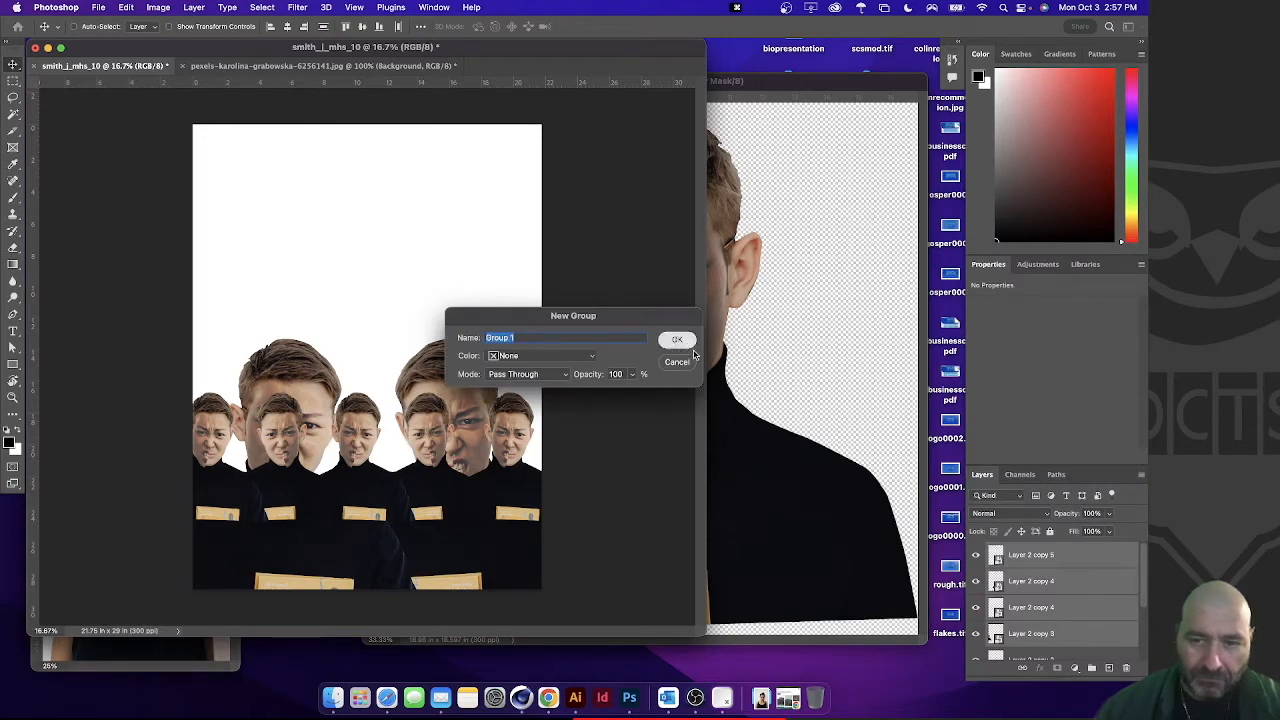
pyautogui.click(688, 348)
pyautogui.click(976, 550)
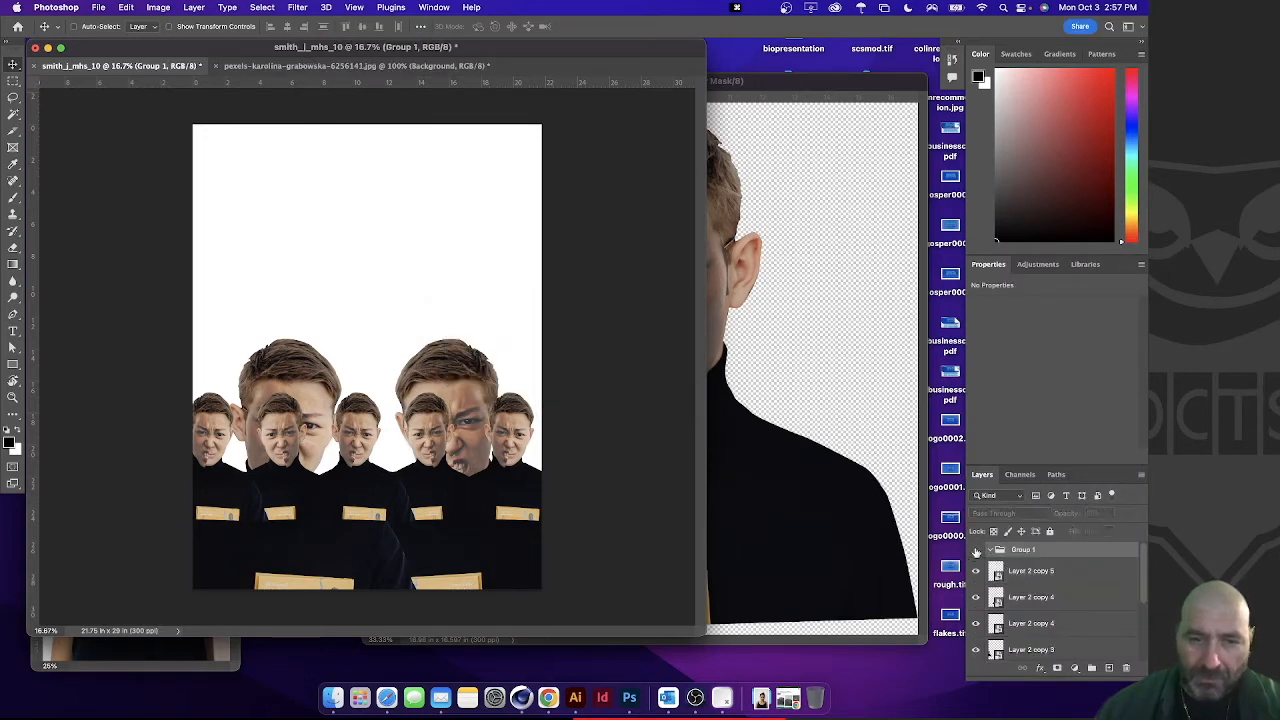
pyautogui.click(976, 550)
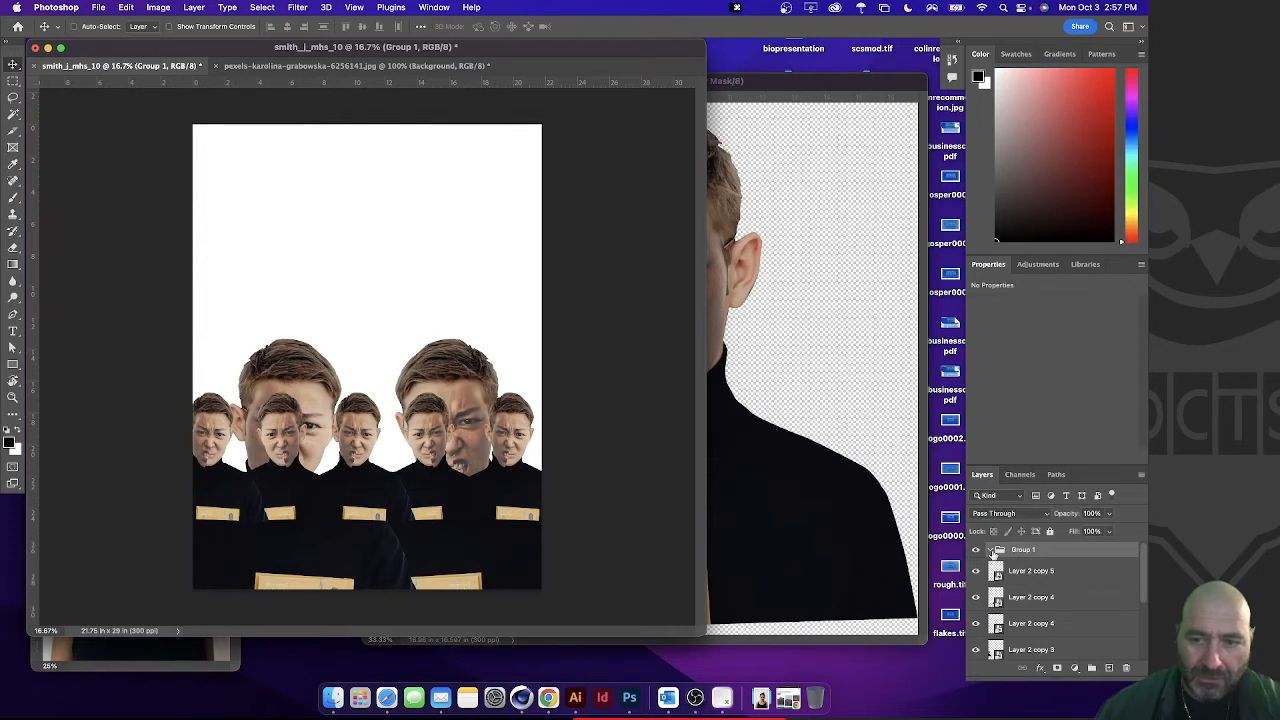
# Move Layer 2 copy 5 and both Layer 2 copy 4 layers together into Group 1
pyautogui.click(1069, 572)
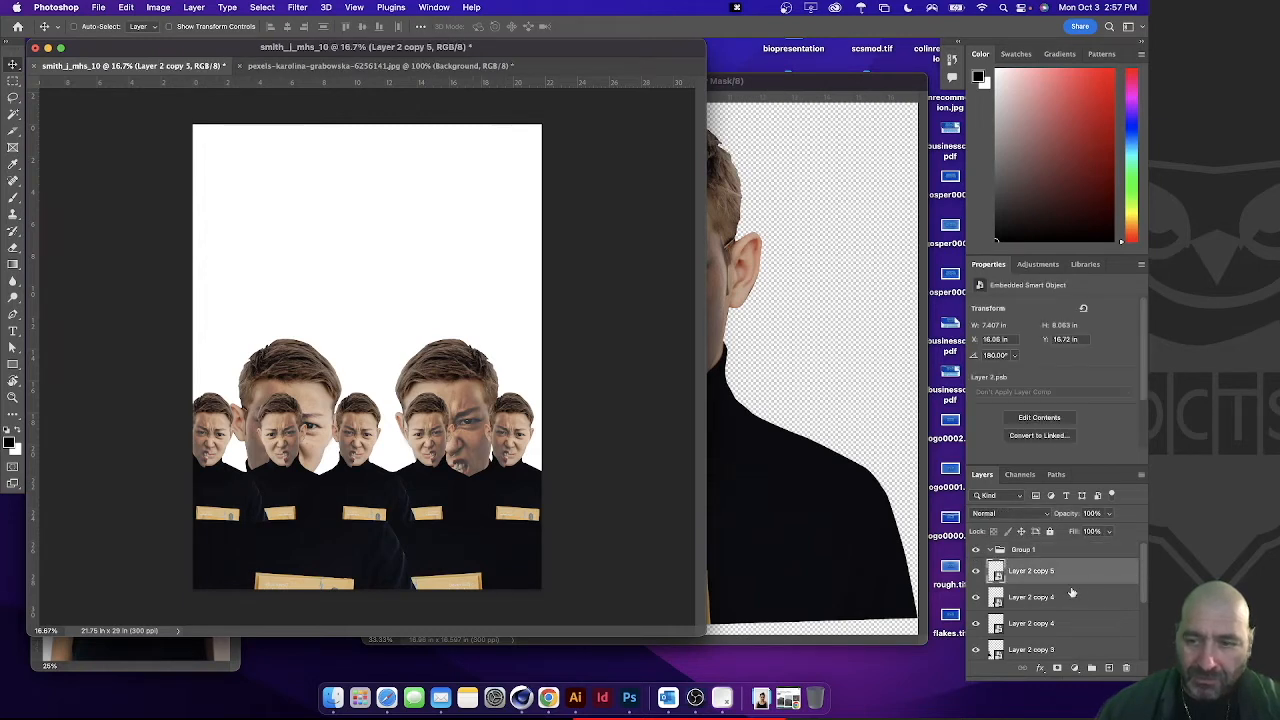
pyautogui.scroll(-2, 1066, 597)
pyautogui.click(1062, 602)
pyautogui.scroll(2, 1062, 602)
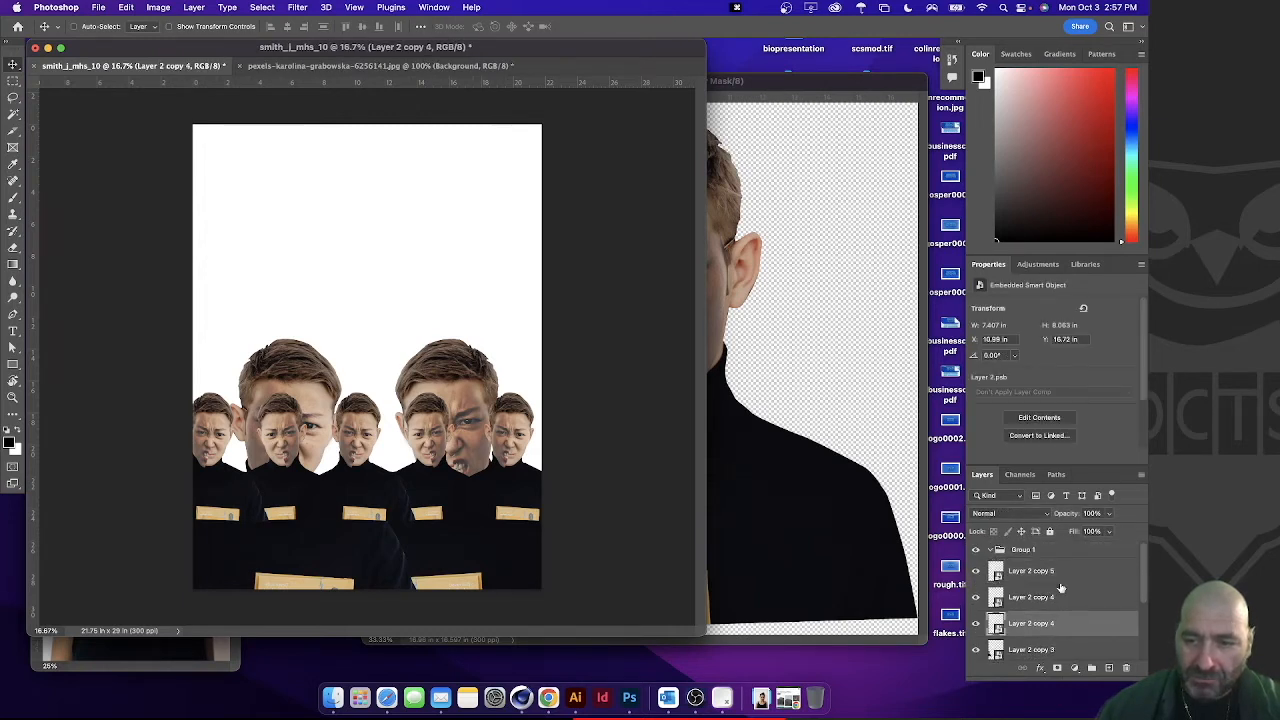
pyautogui.click(1062, 574)
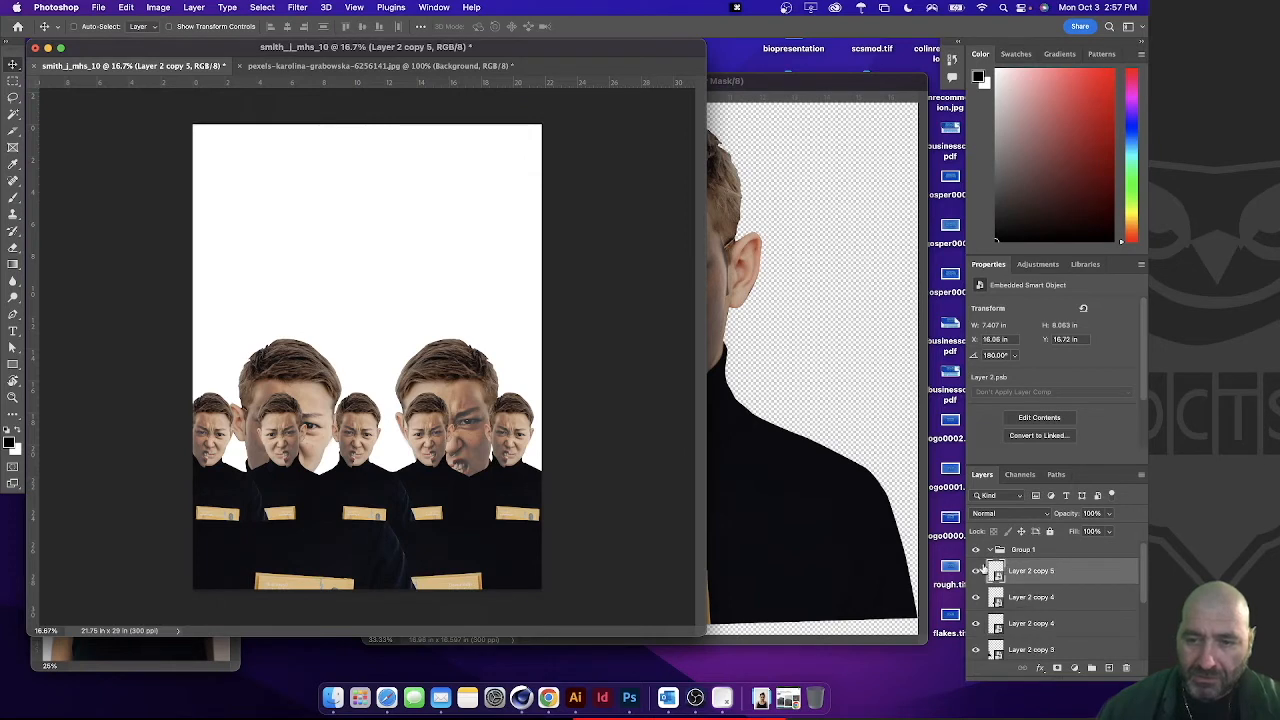
pyautogui.keyDown('shift'); pyautogui.click(1050, 624); pyautogui.keyUp('shift')
pyautogui.moveTo(1006, 578); pyautogui.dragTo(1000, 551)
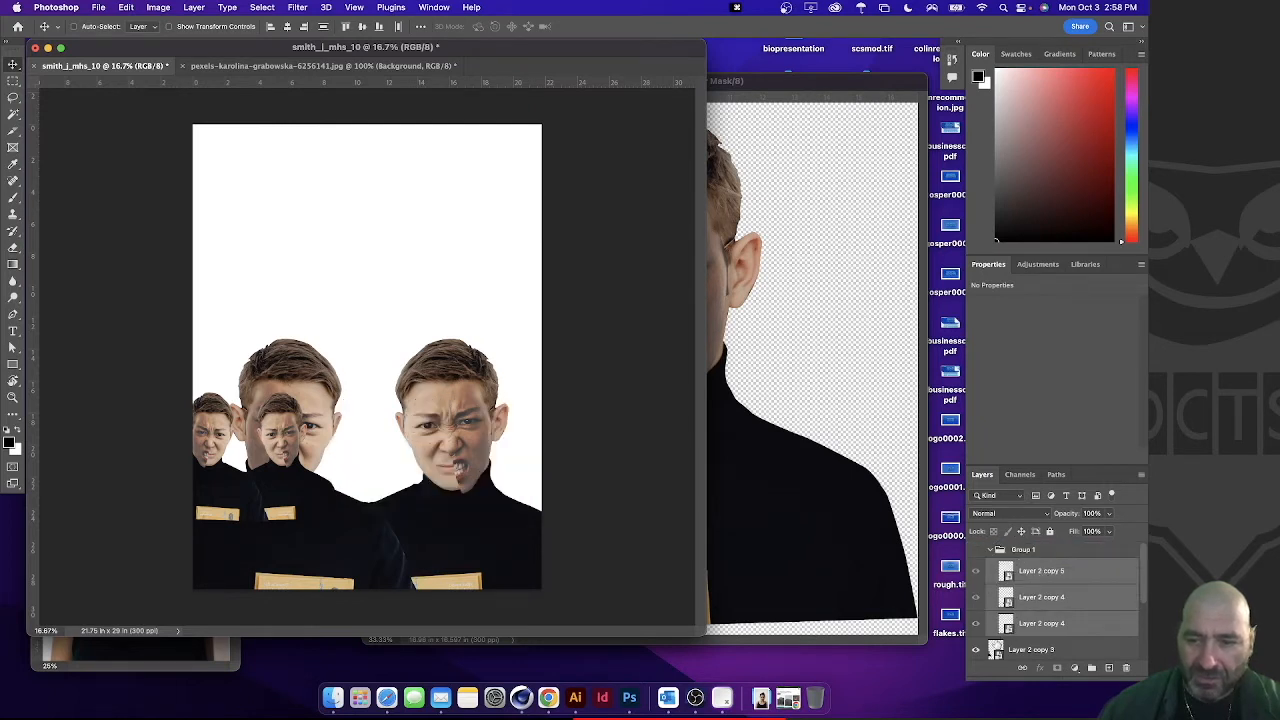
# Add Layer 2 copy 3 and Layer 2 copy 2 to Group 1 and check the complete group by toggling its visibility
pyautogui.moveTo(997, 648); pyautogui.dragTo(1000, 552)
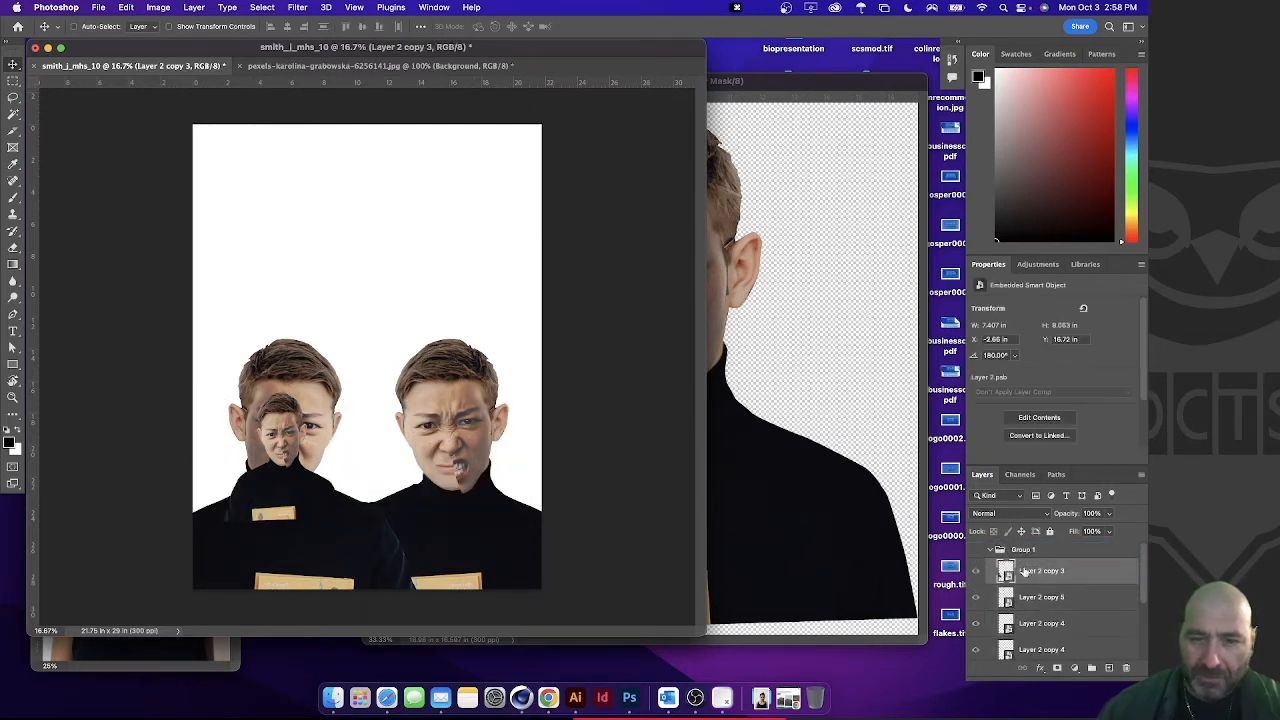
pyautogui.click(978, 572)
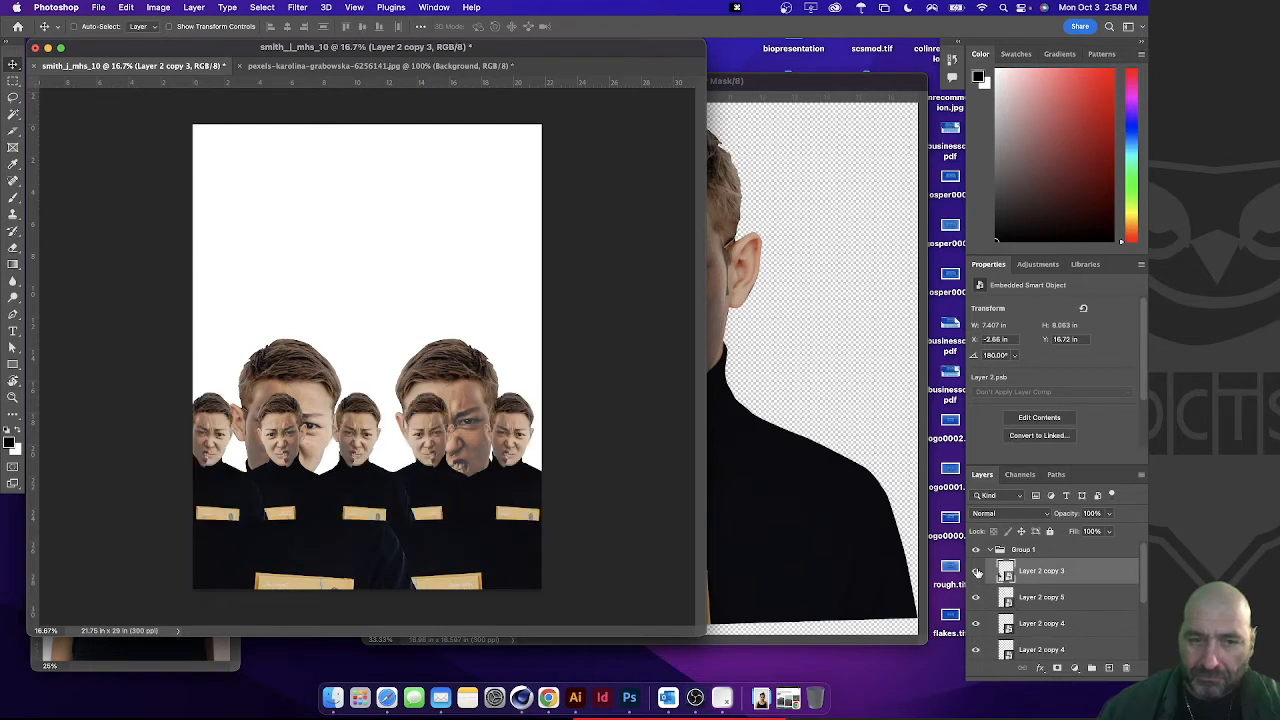
pyautogui.click(978, 572)
pyautogui.click(990, 550)
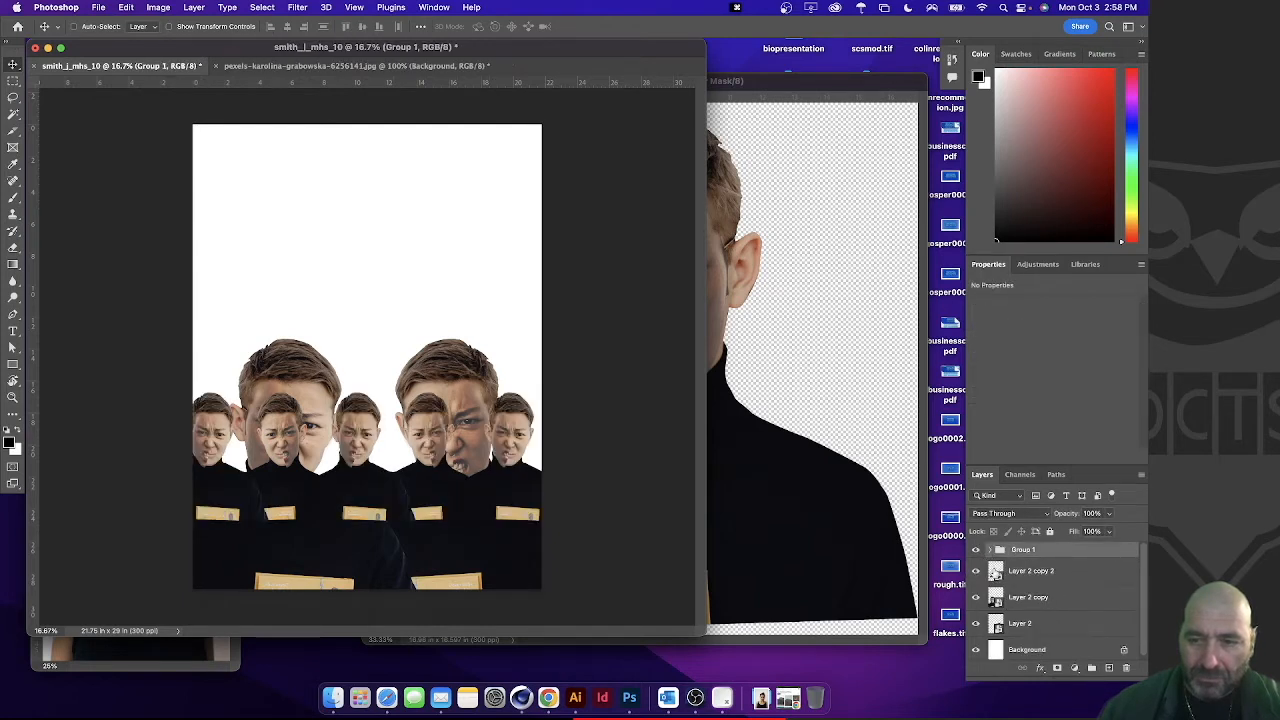
pyautogui.moveTo(1015, 571); pyautogui.dragTo(1019, 552)
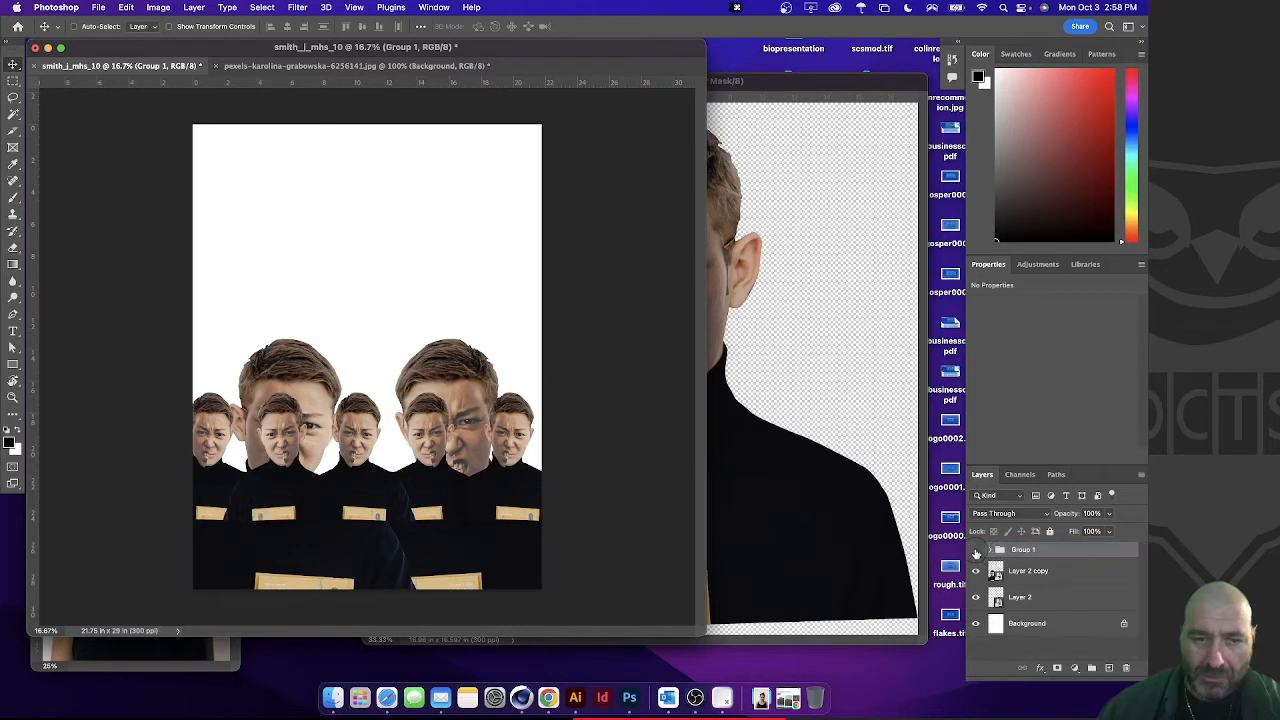
pyautogui.click(976, 551)
pyautogui.click(976, 551)
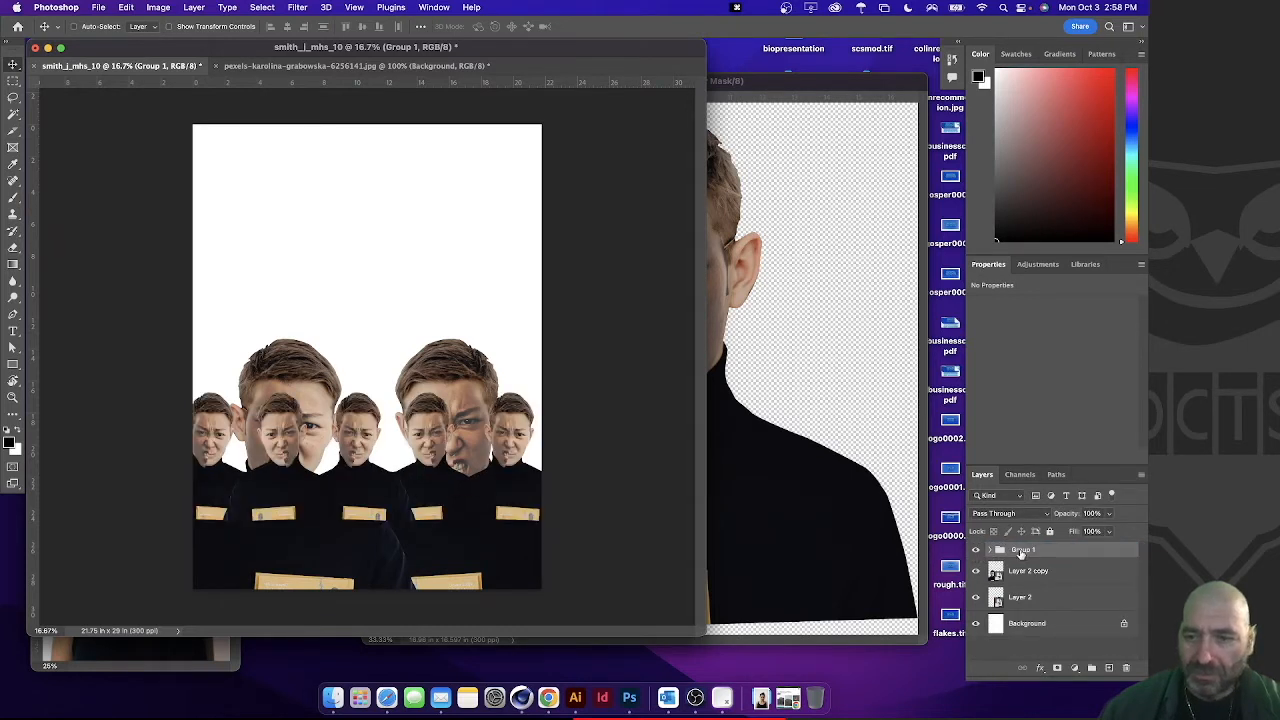
# Place Group 1 beneath Layer 2, behind the two large portraits, and convert the group to a smart object
pyautogui.moveTo(1049, 554); pyautogui.dragTo(1055, 609)
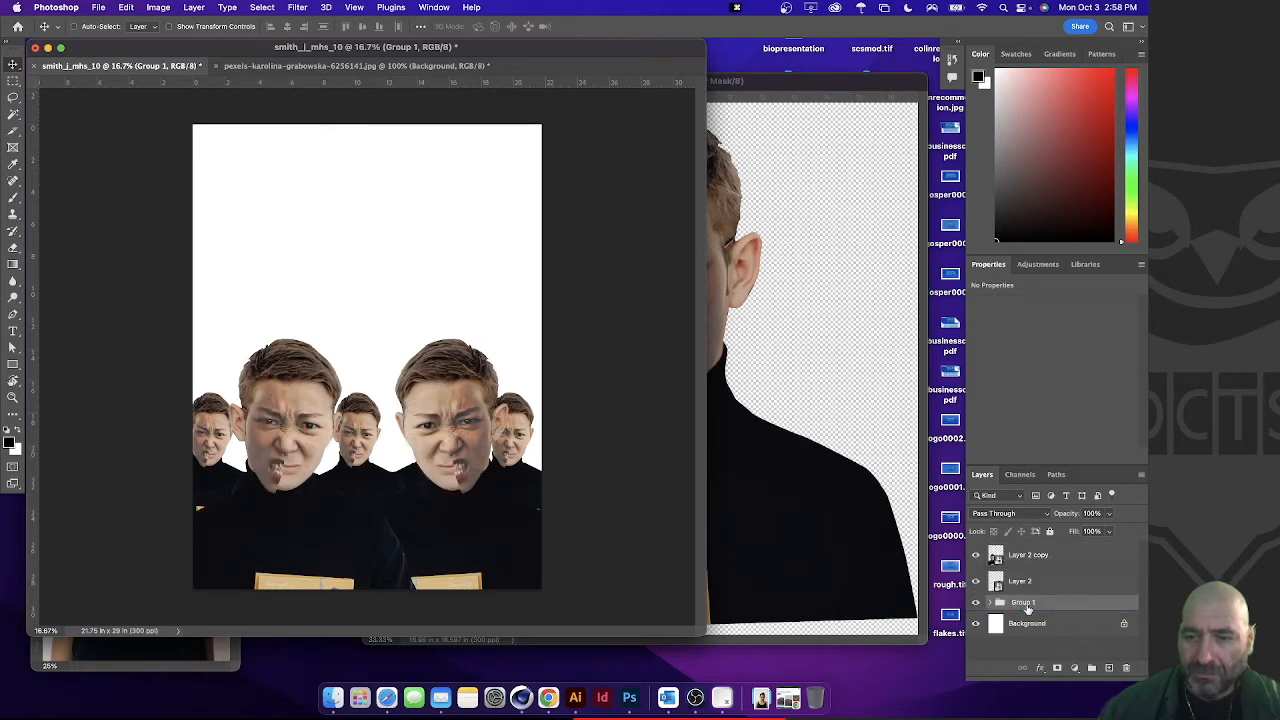
pyautogui.rightClick(1092, 604)
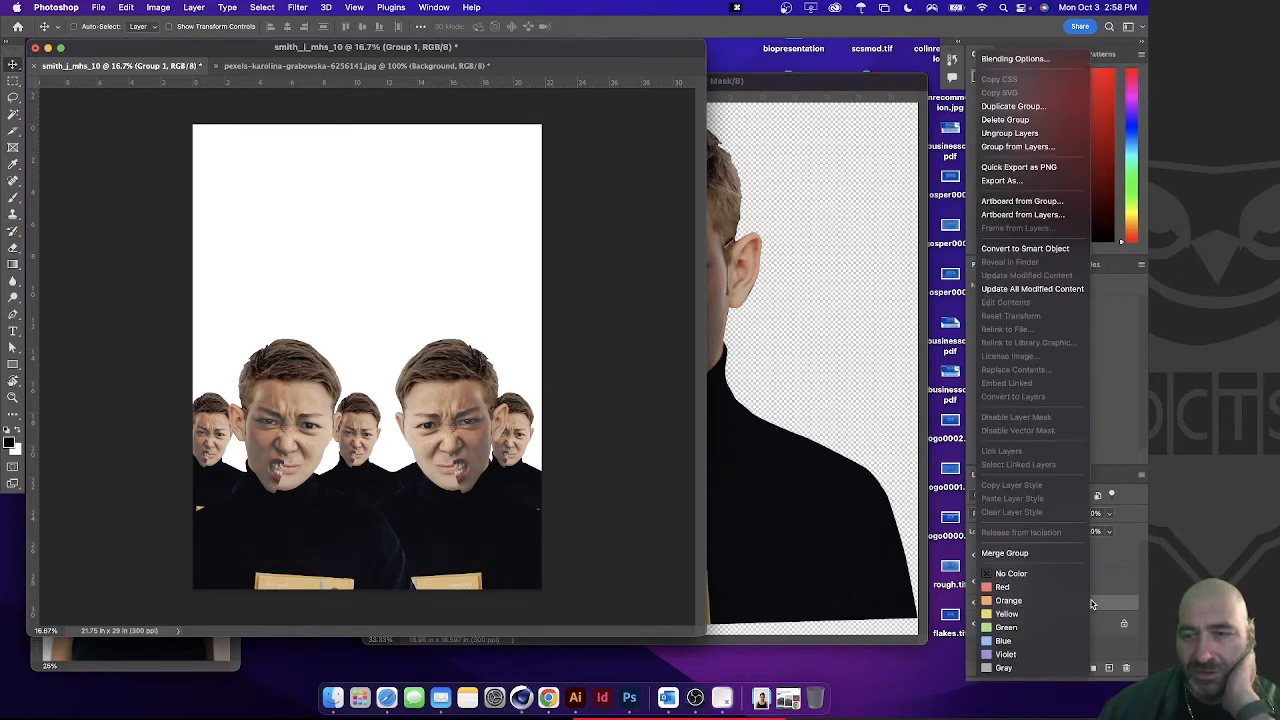
pyautogui.click(1025, 248)
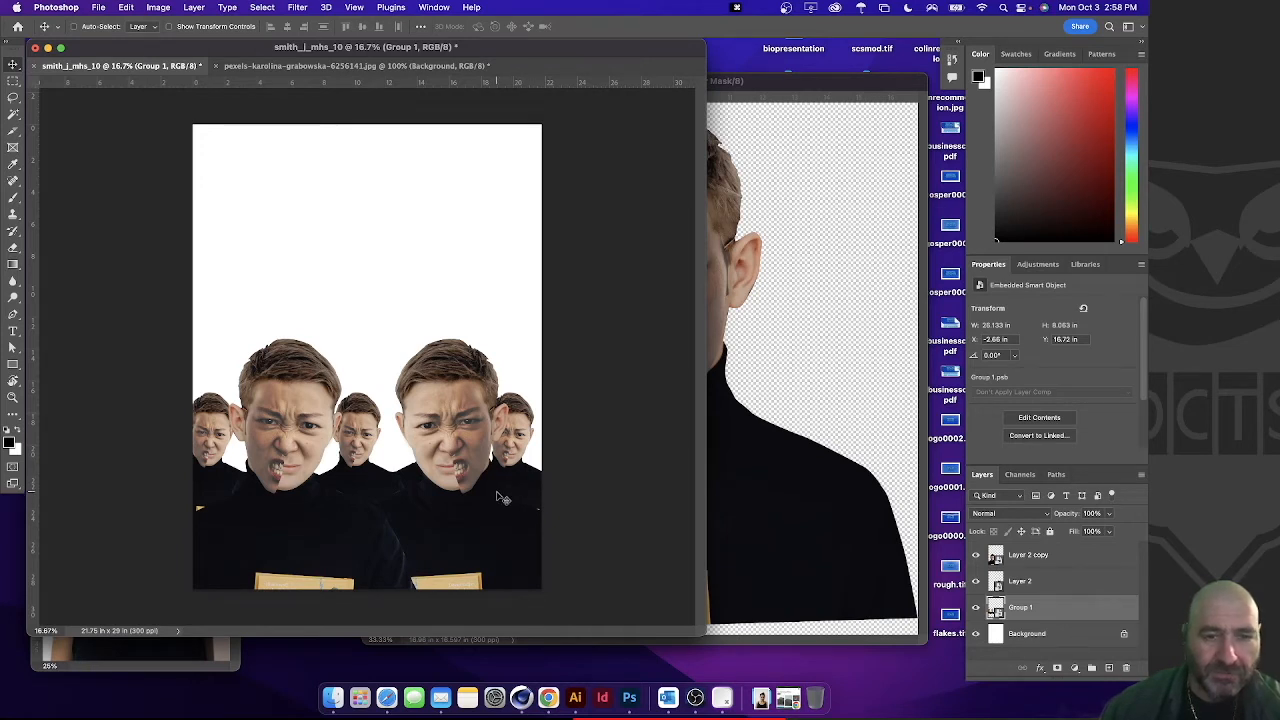
# Add a Color Overlay layer style to the Group 1 smart object, with the canvas kept in view
pyautogui.click(1113, 607)
pyautogui.doubleClick(1113, 608)
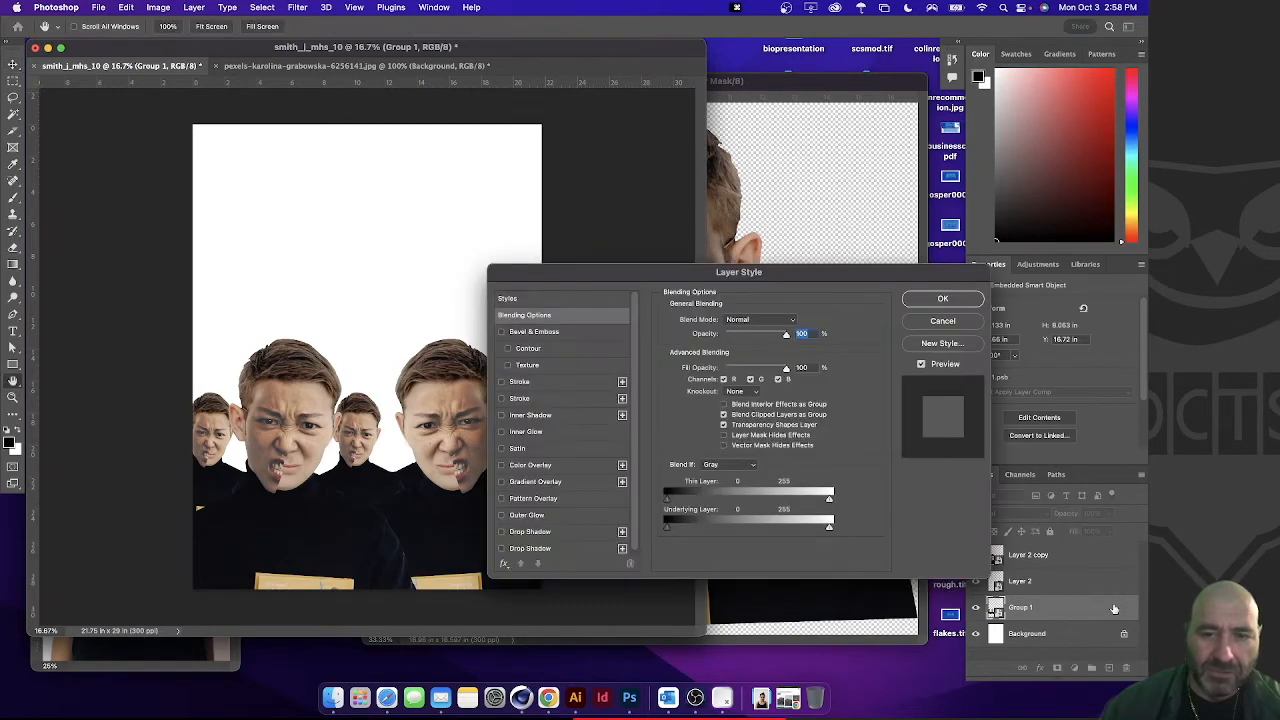
pyautogui.moveTo(829, 277); pyautogui.dragTo(840, 80)
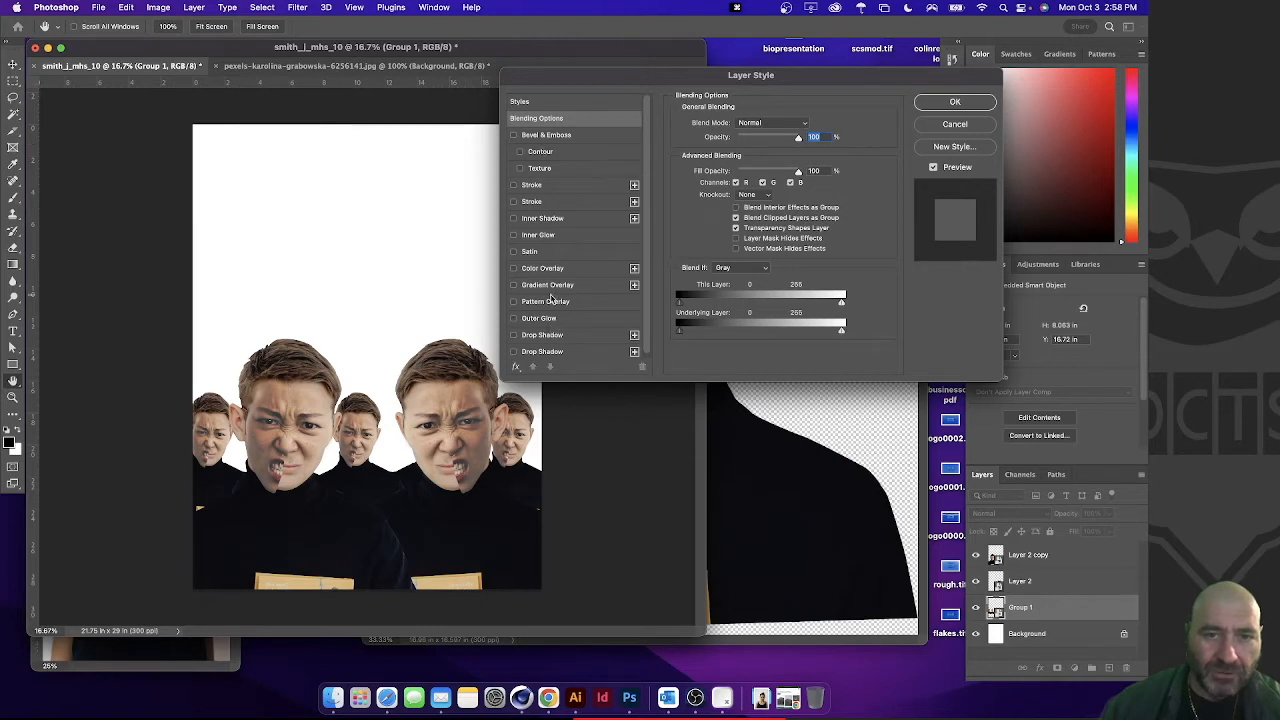
pyautogui.scroll(-1, 550, 298)
pyautogui.scroll(1, 557, 300)
pyautogui.click(558, 270)
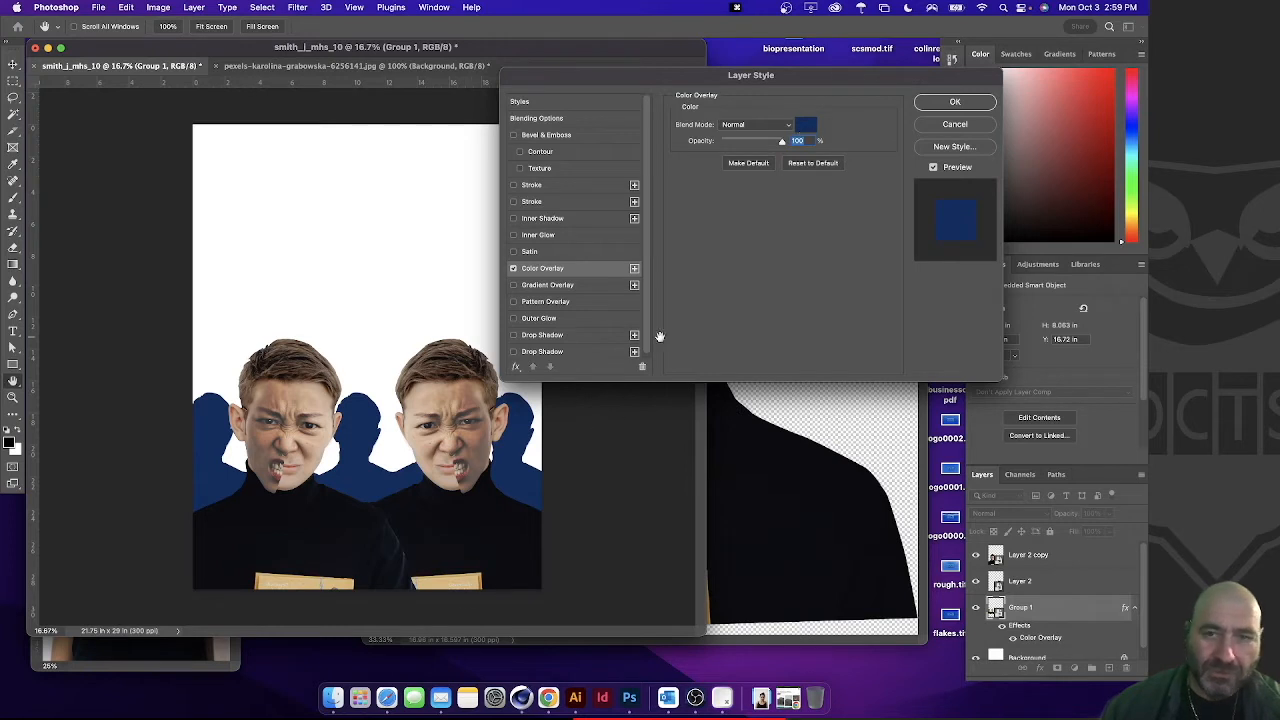
# Set the overlay color to tan #d8b575, sampled from the cardboard strip on the right large portrait, and apply the layer style
pyautogui.click(806, 124)
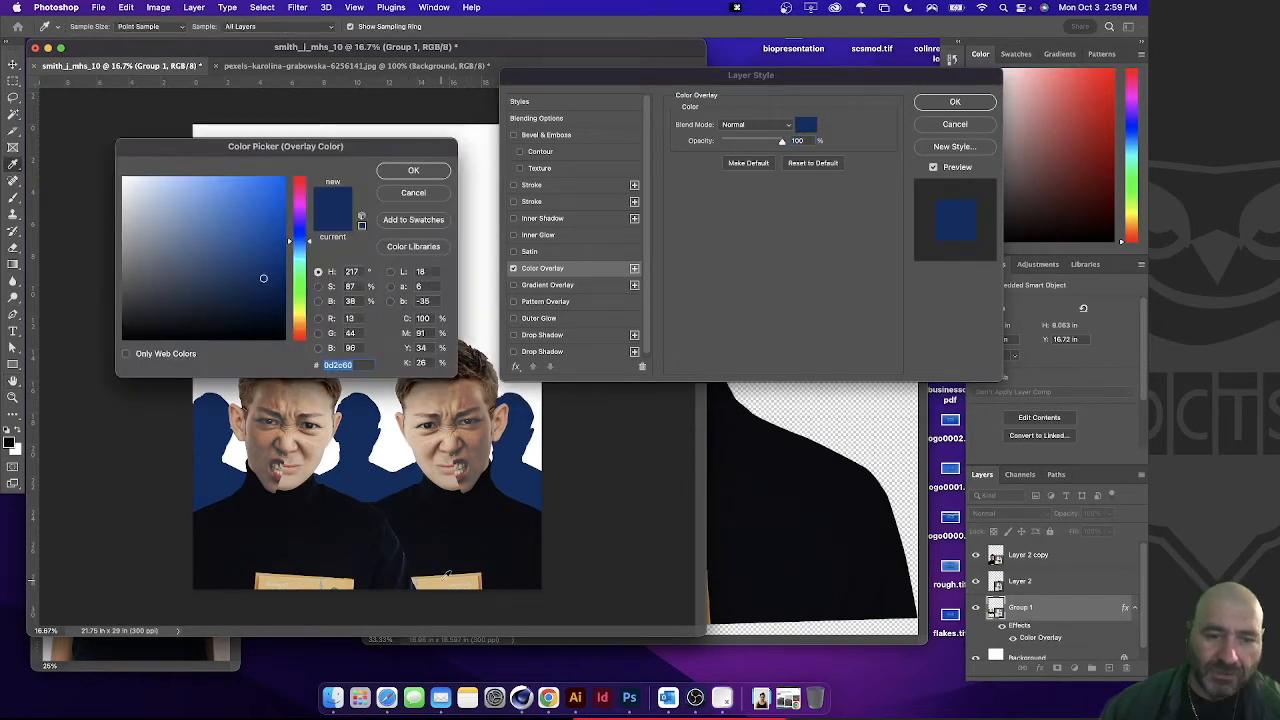
pyautogui.click(452, 577)
pyautogui.click(483, 578)
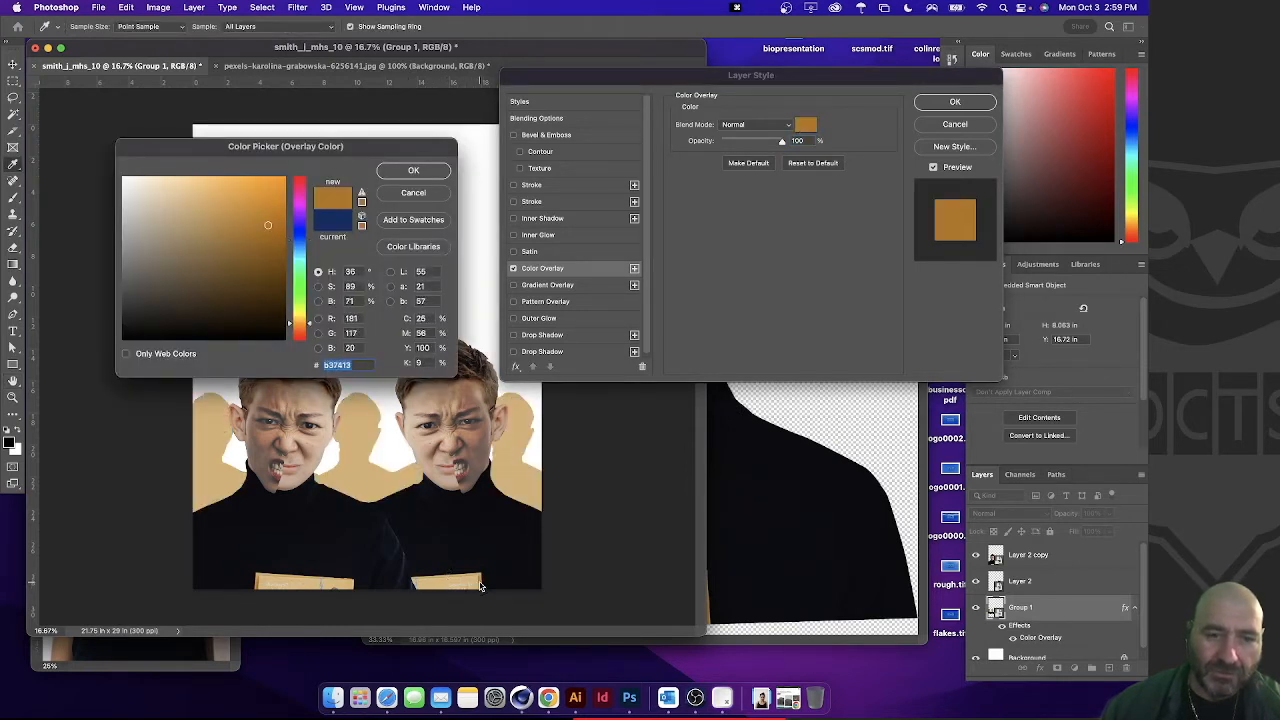
pyautogui.click(470, 578)
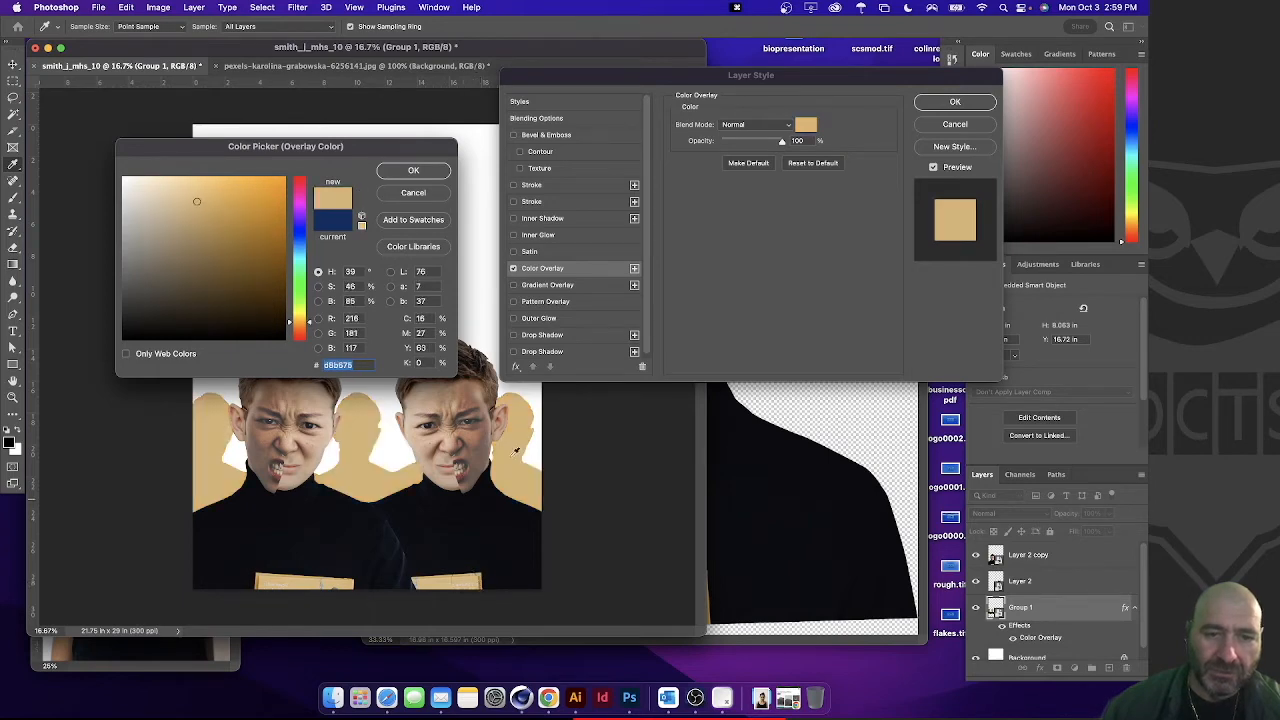
pyautogui.click(415, 176)
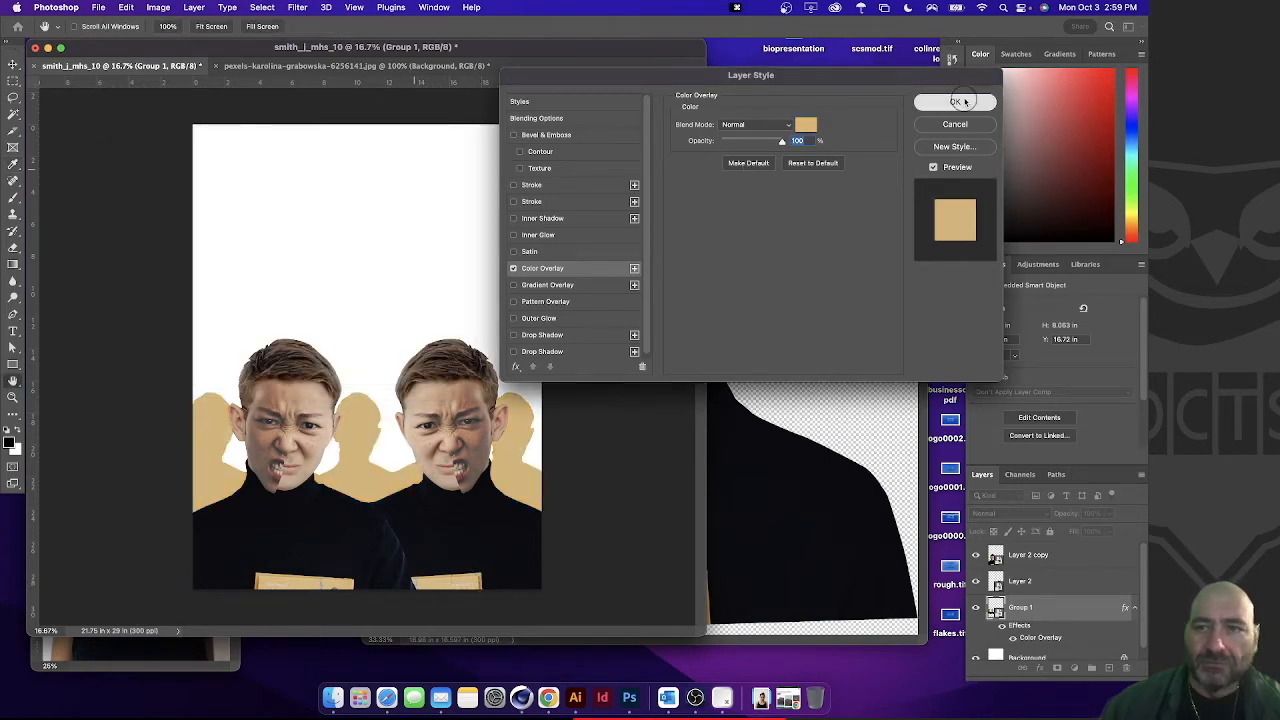
pyautogui.click(955, 101)
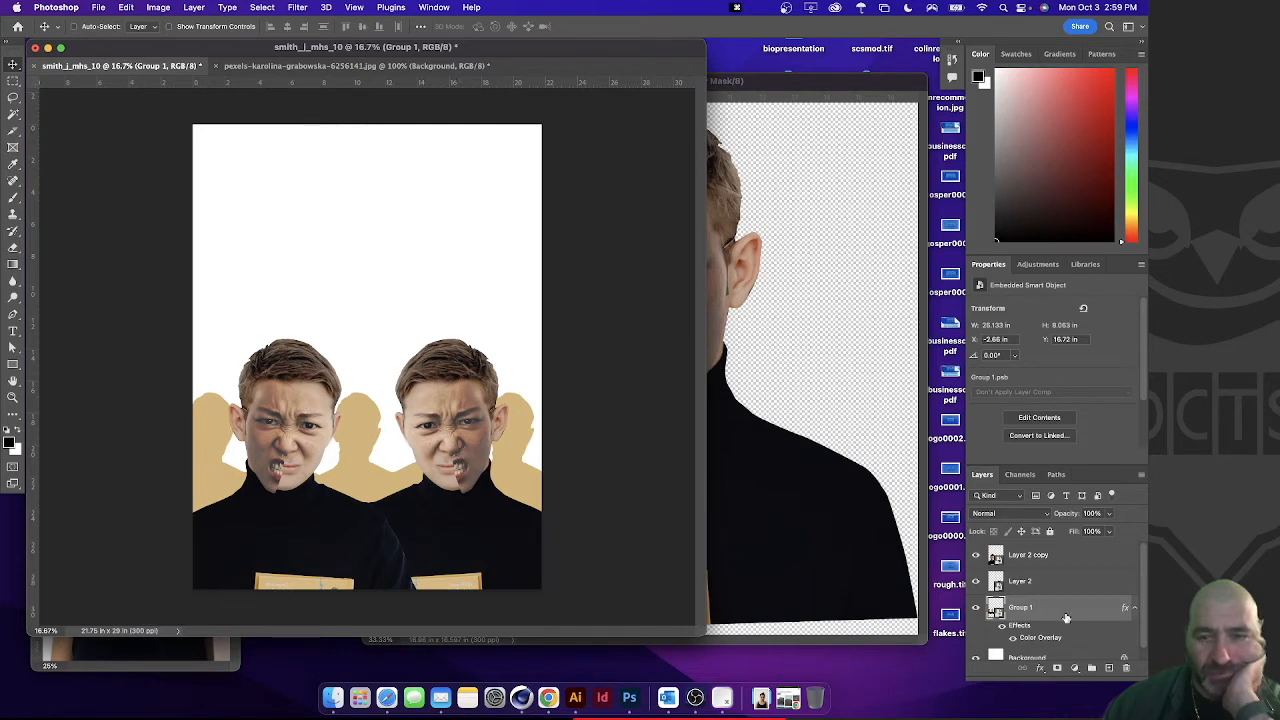
# Try the Linear Light and Screen blend modes on Group 1, and return it to Normal
pyautogui.click(1036, 515)
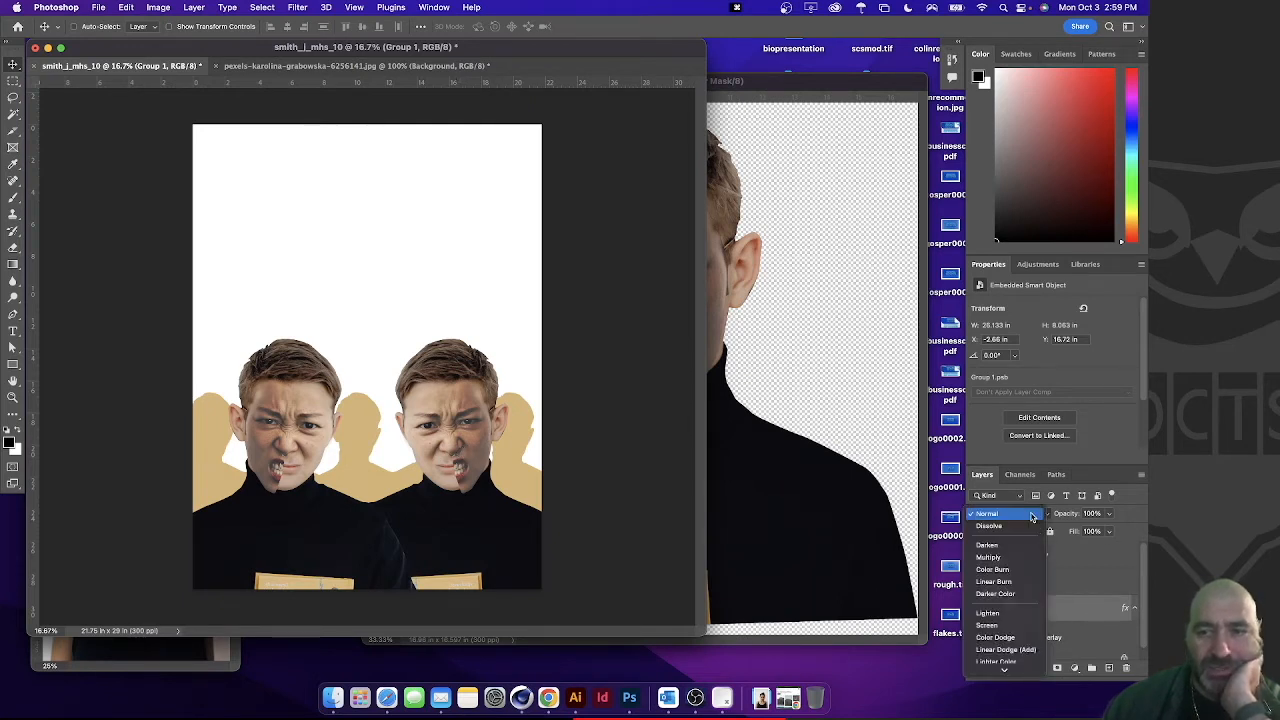
pyautogui.press('Escape')
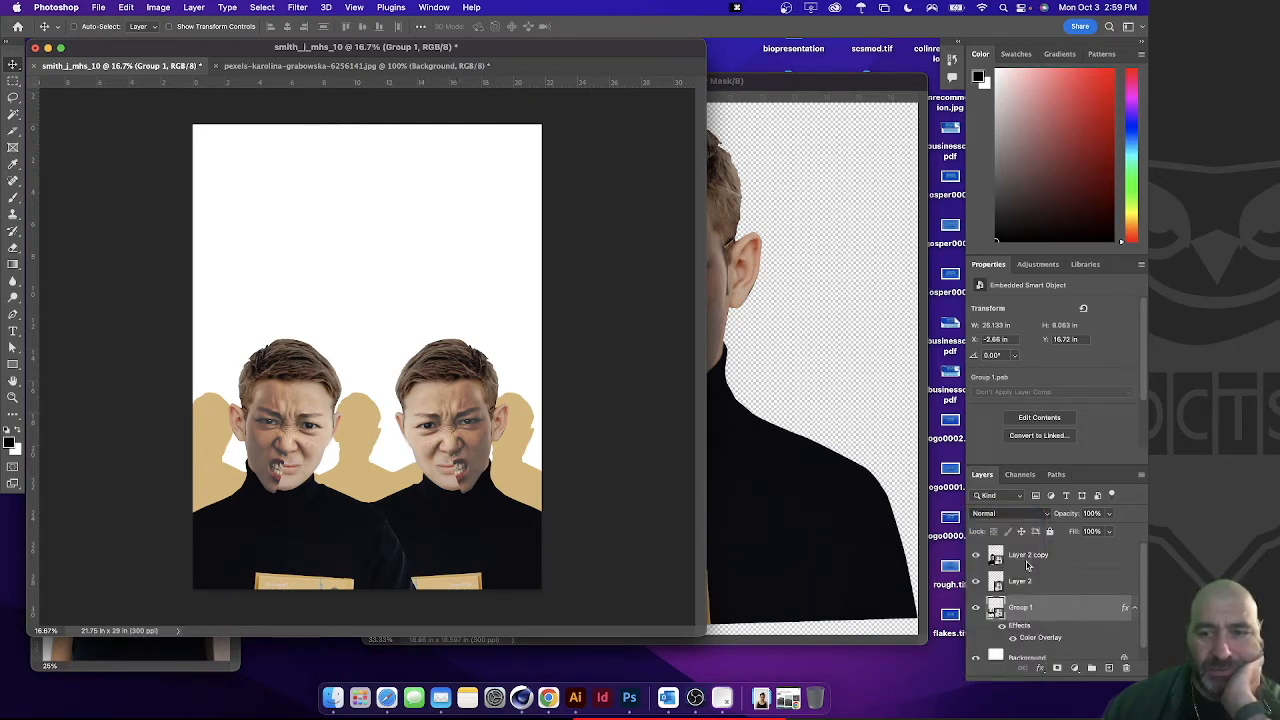
pyautogui.click(1010, 515)
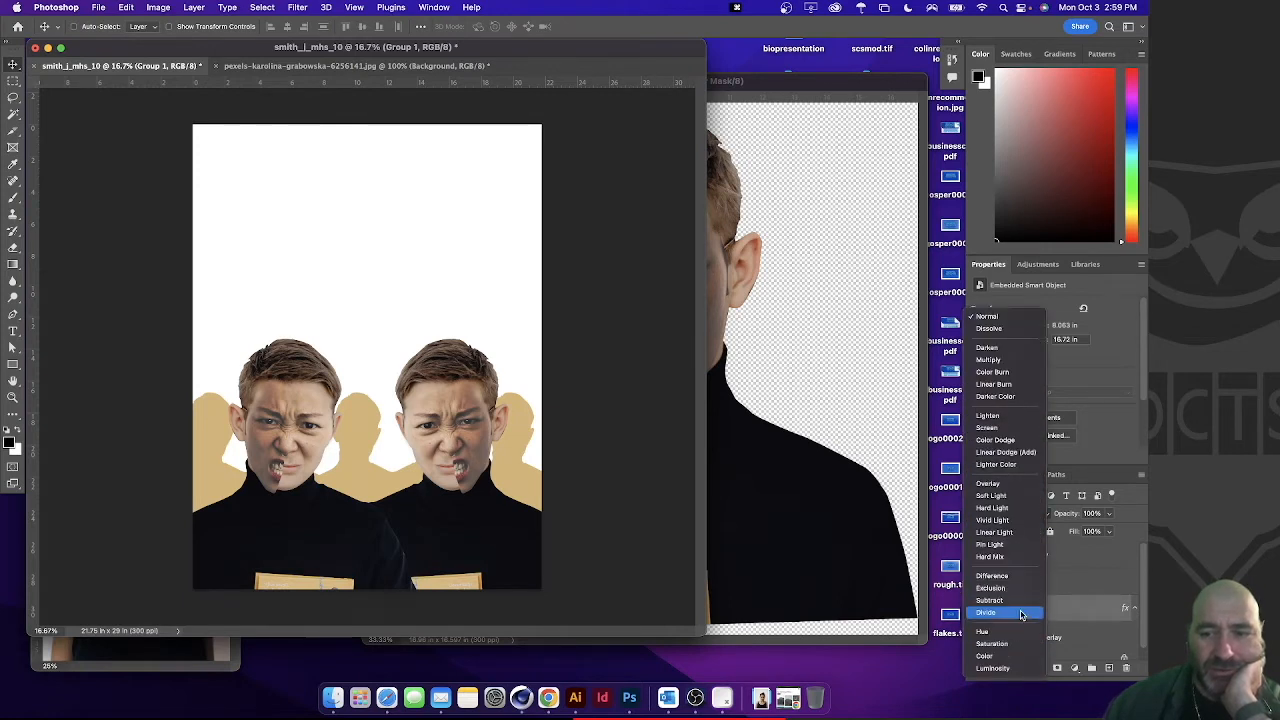
pyautogui.click(1012, 532)
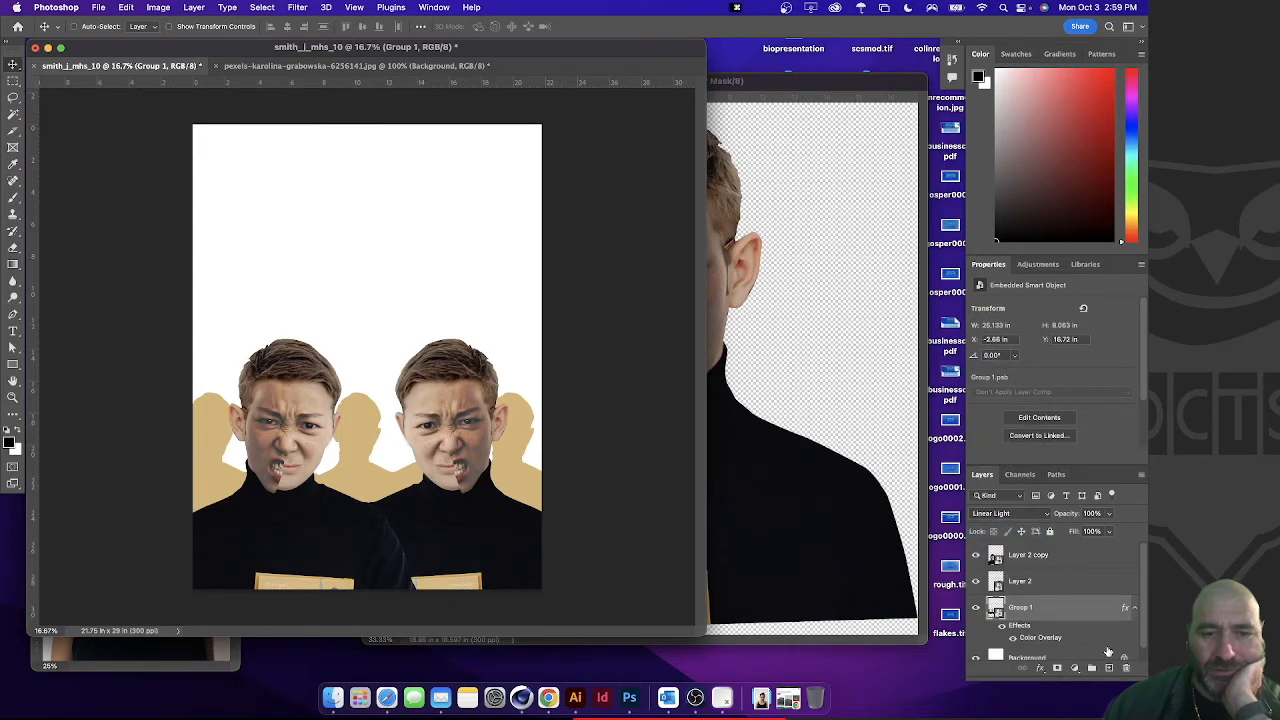
pyautogui.click(1021, 516)
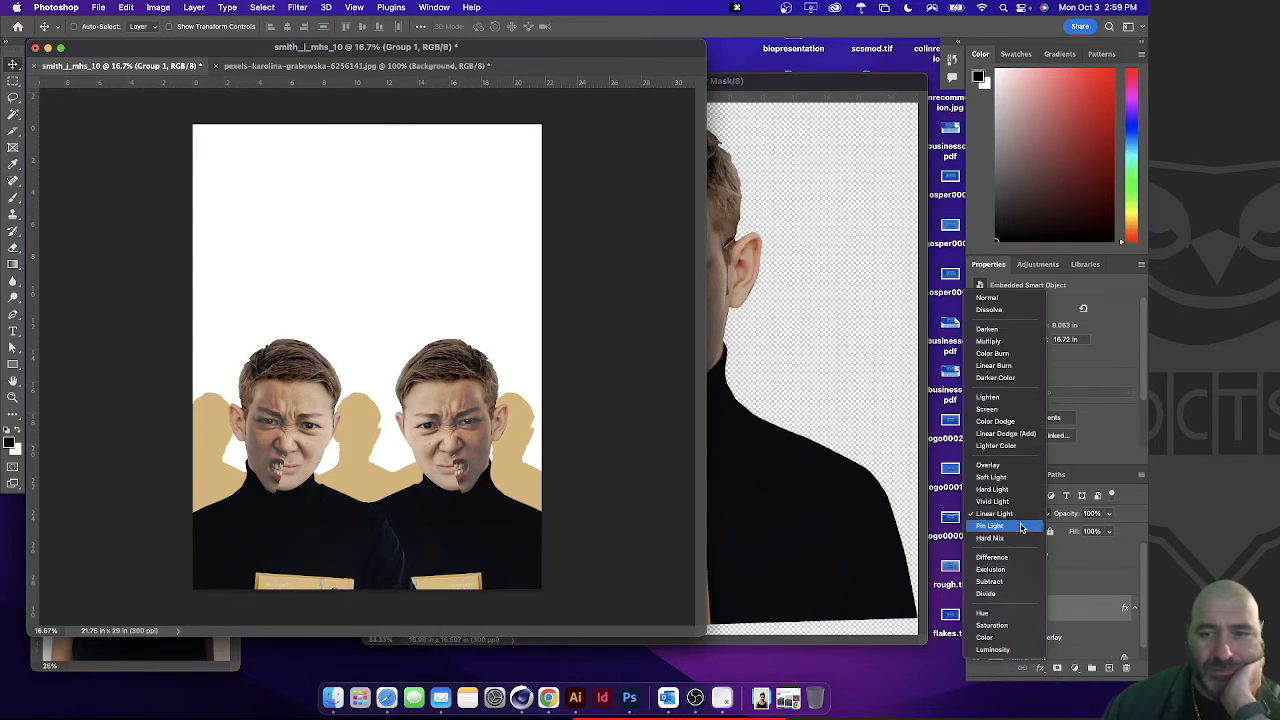
pyautogui.click(998, 414)
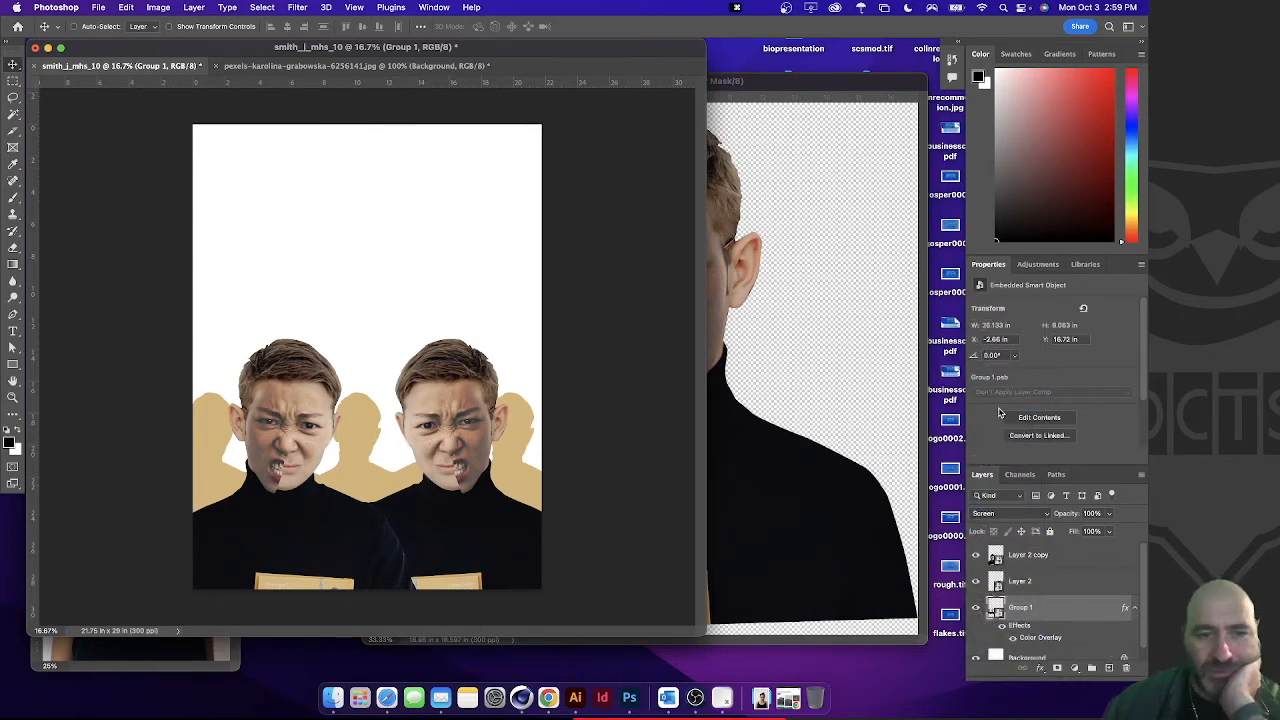
pyautogui.click(1002, 514)
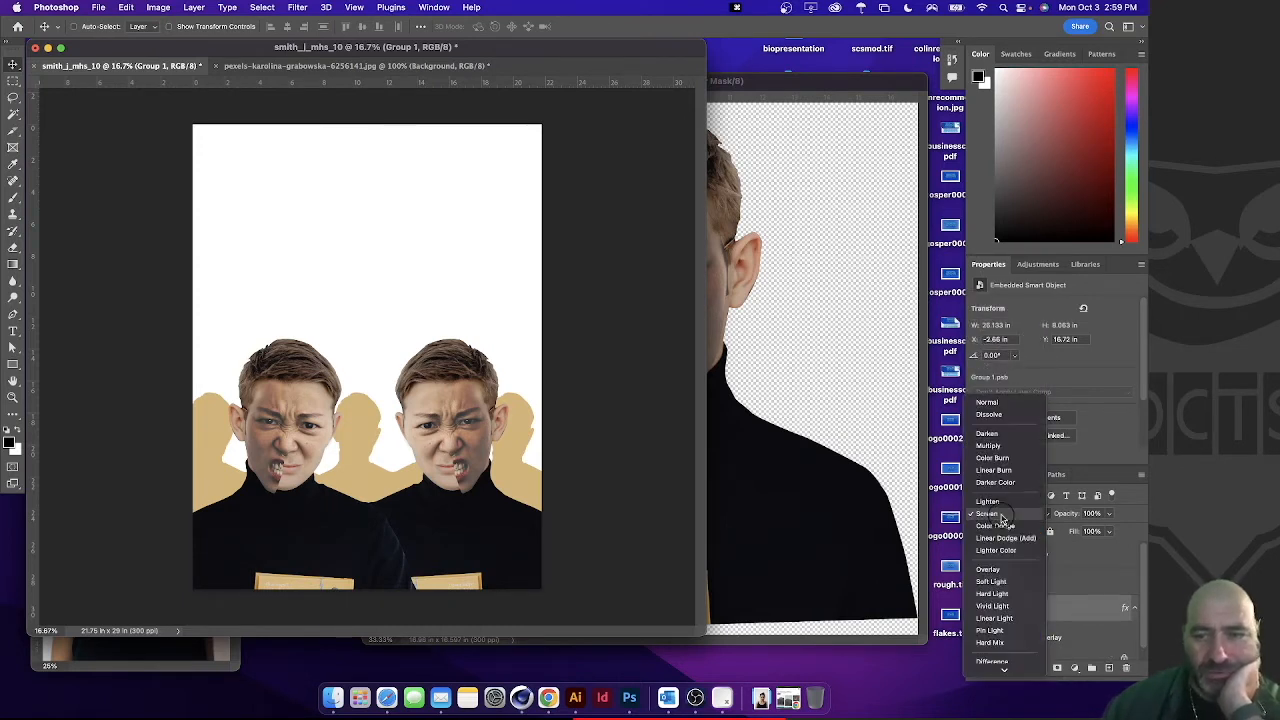
pyautogui.click(987, 402)
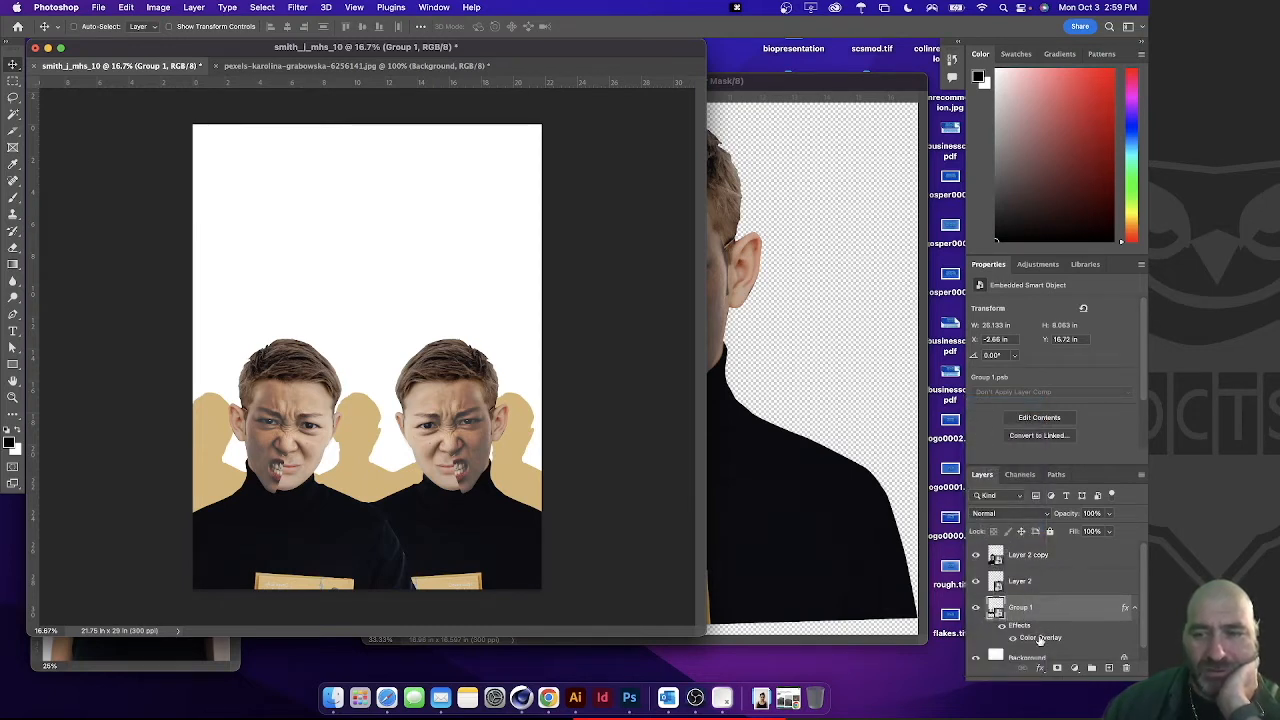
pyautogui.click(1126, 609)
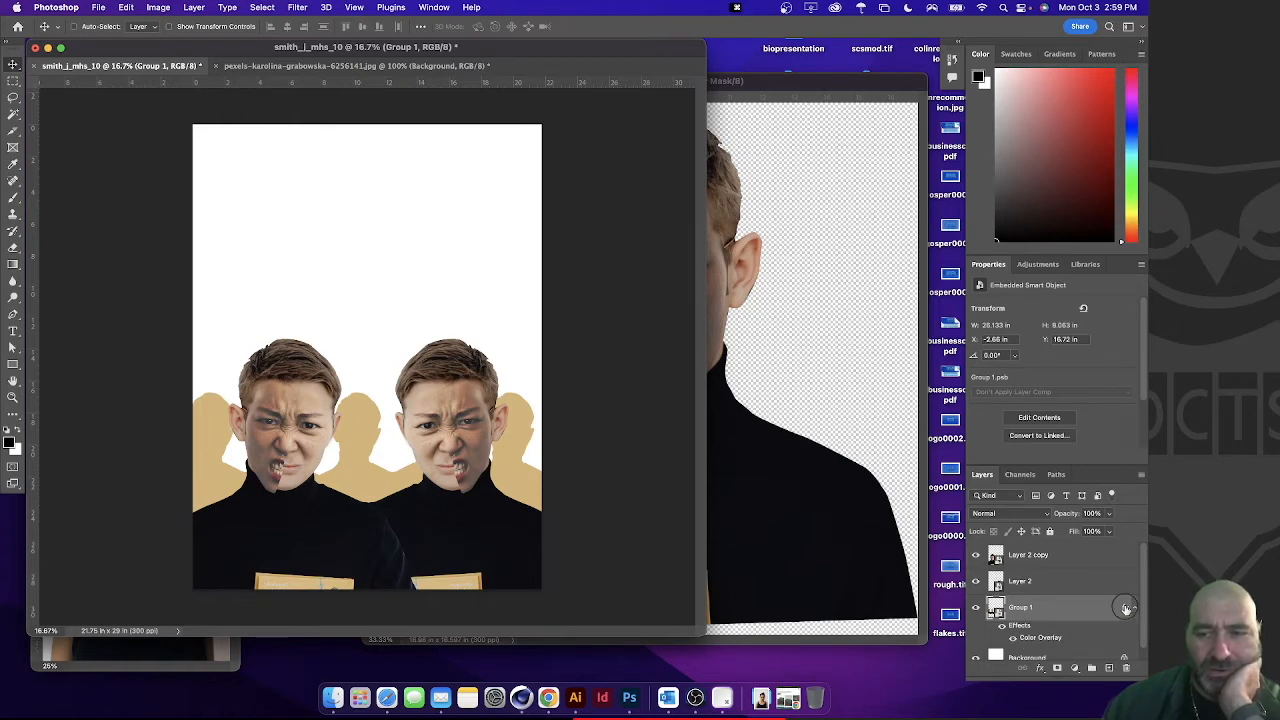
pyautogui.doubleClick(1126, 609)
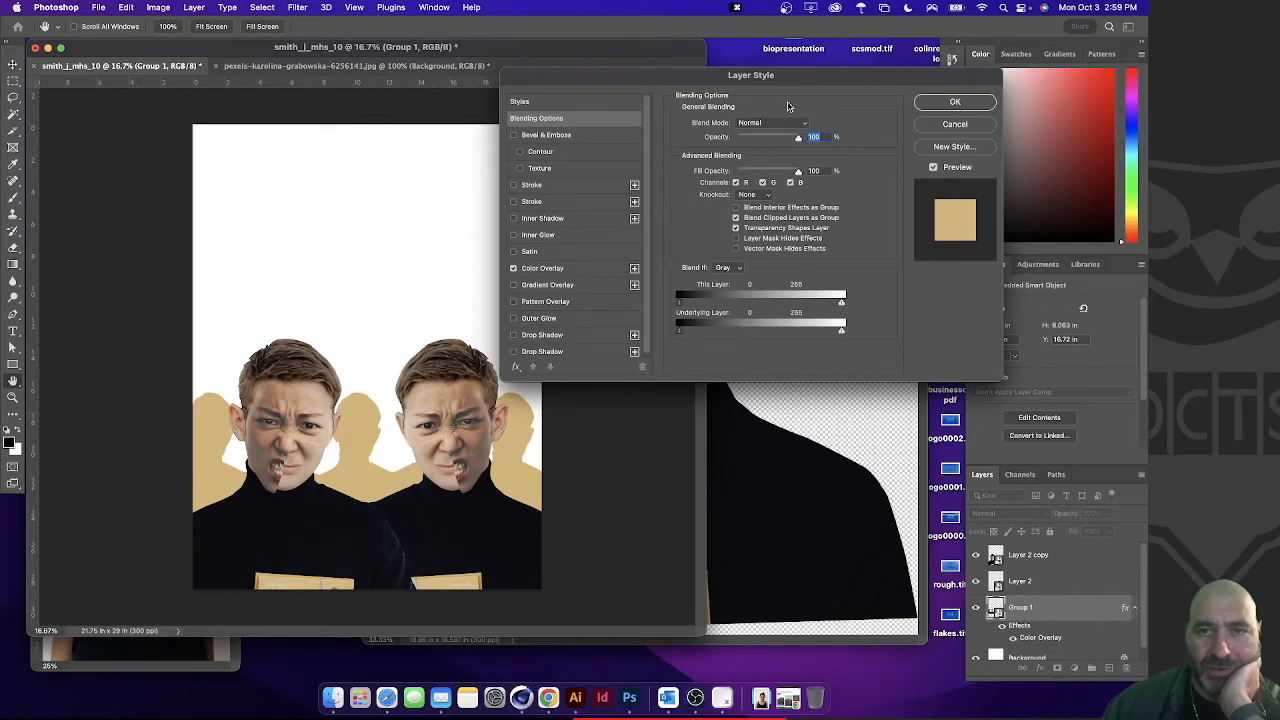
pyautogui.click(956, 124)
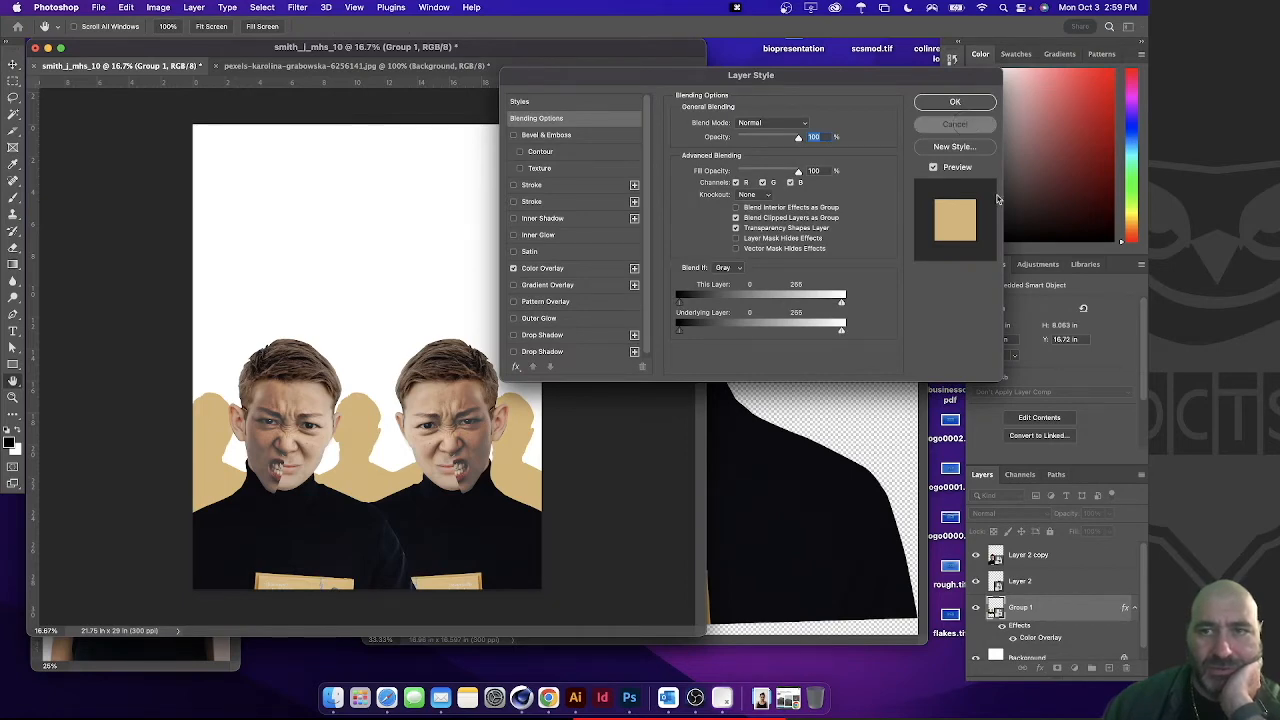
# Convert Group 1 with its color overlay into a new smart object
pyautogui.rightClick(1083, 607)
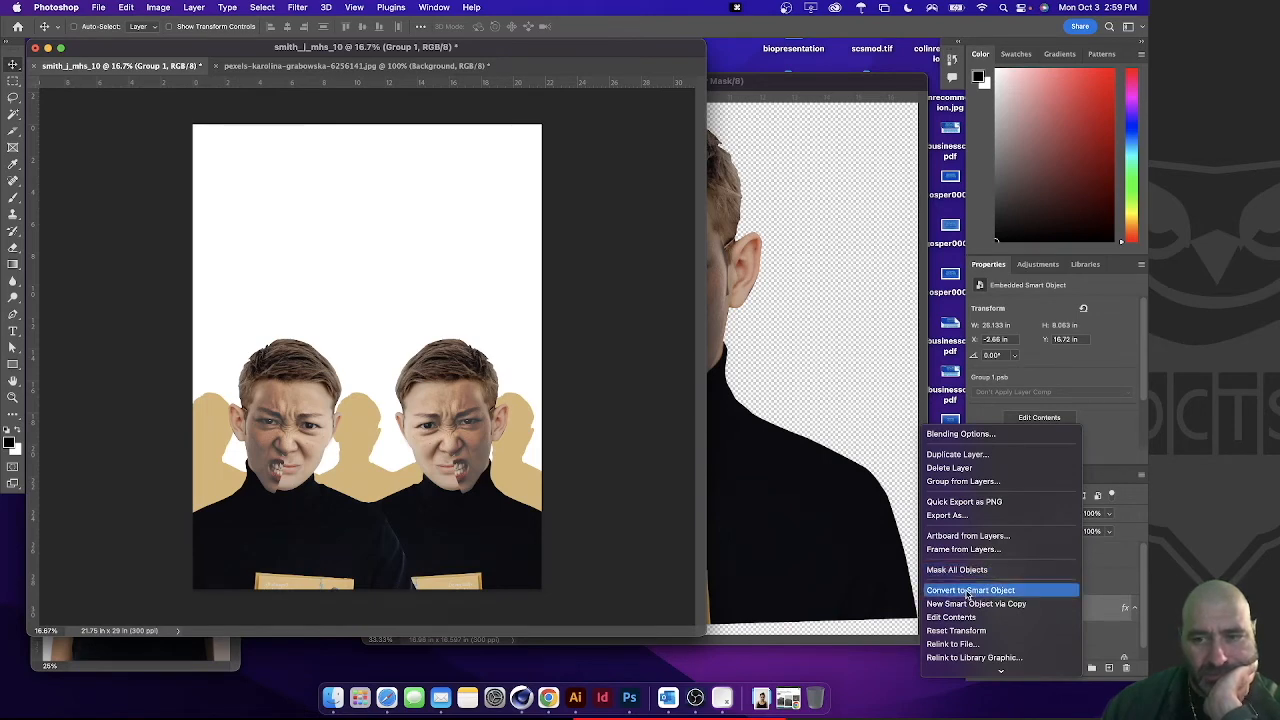
pyautogui.scroll(-5, 980, 643)
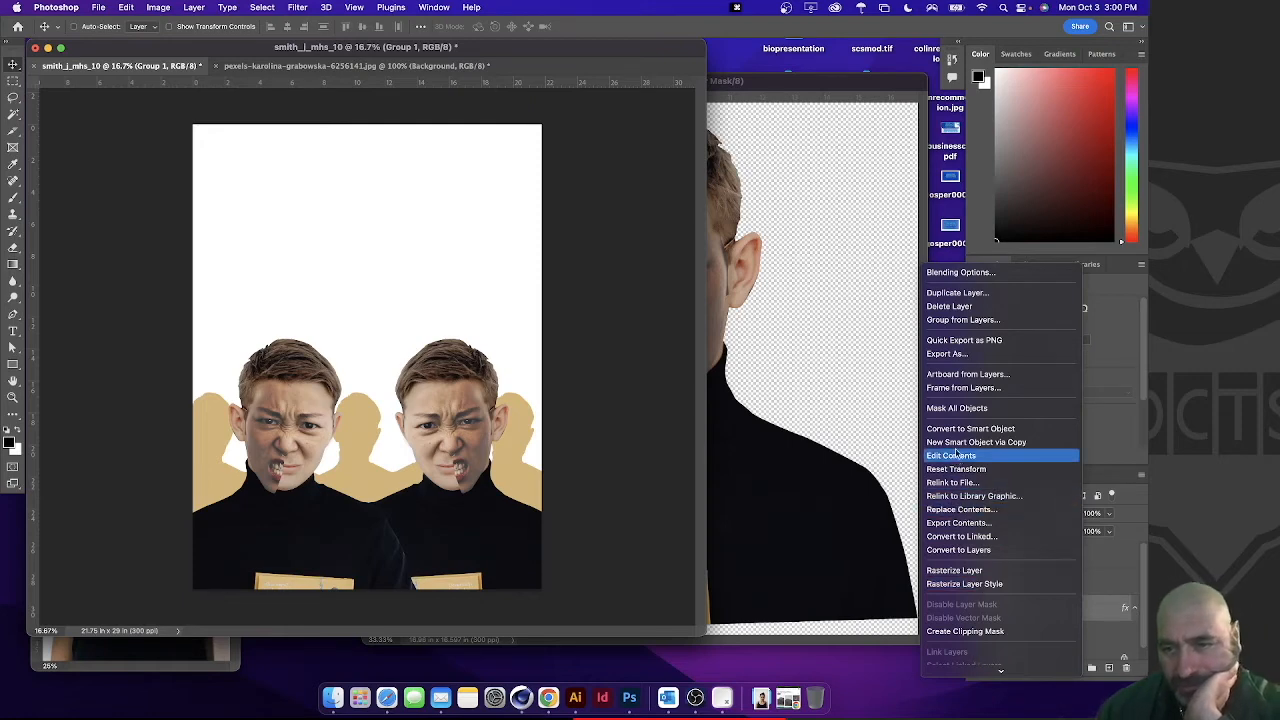
pyautogui.click(986, 430)
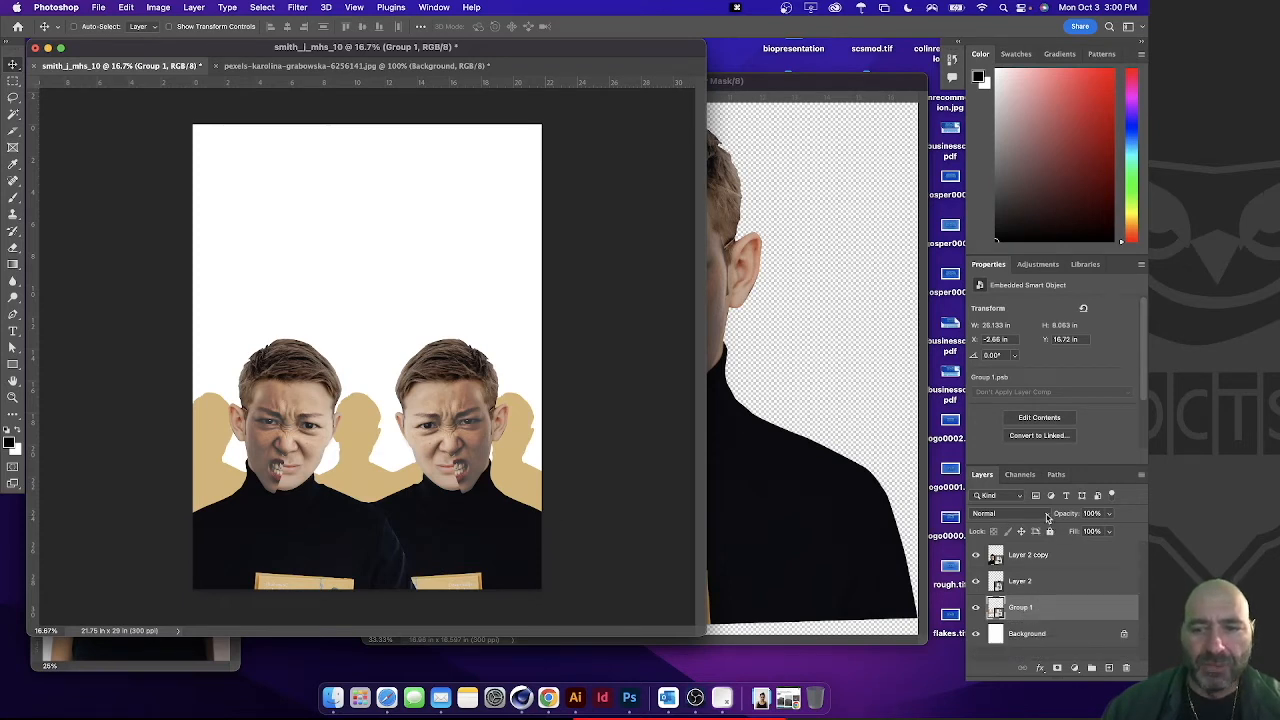
# Preview the available blend modes on the Group 1 silhouettes and compare their effect against the white background
pyautogui.click(1047, 517)
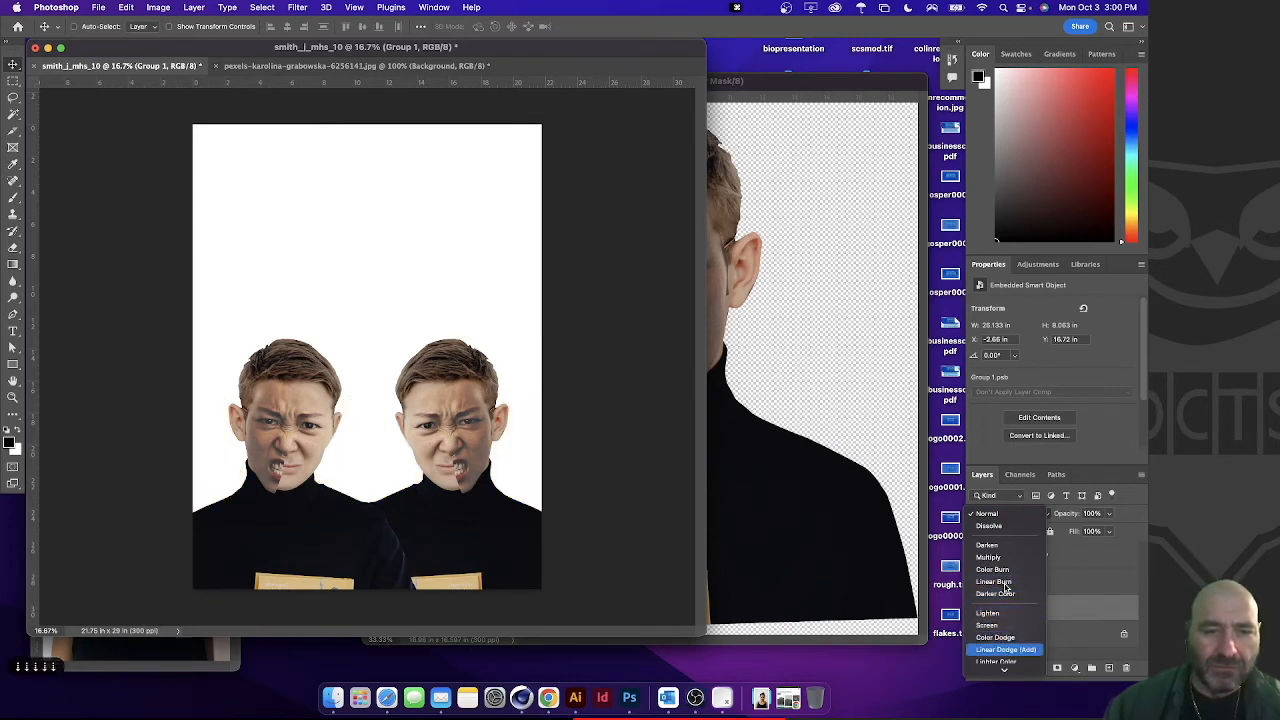
pyautogui.press('Down')
pyautogui.press('Down')
pyautogui.press('Down')
pyautogui.press('Down')
pyautogui.press('Down')
pyautogui.press('Down')
pyautogui.press('Down')
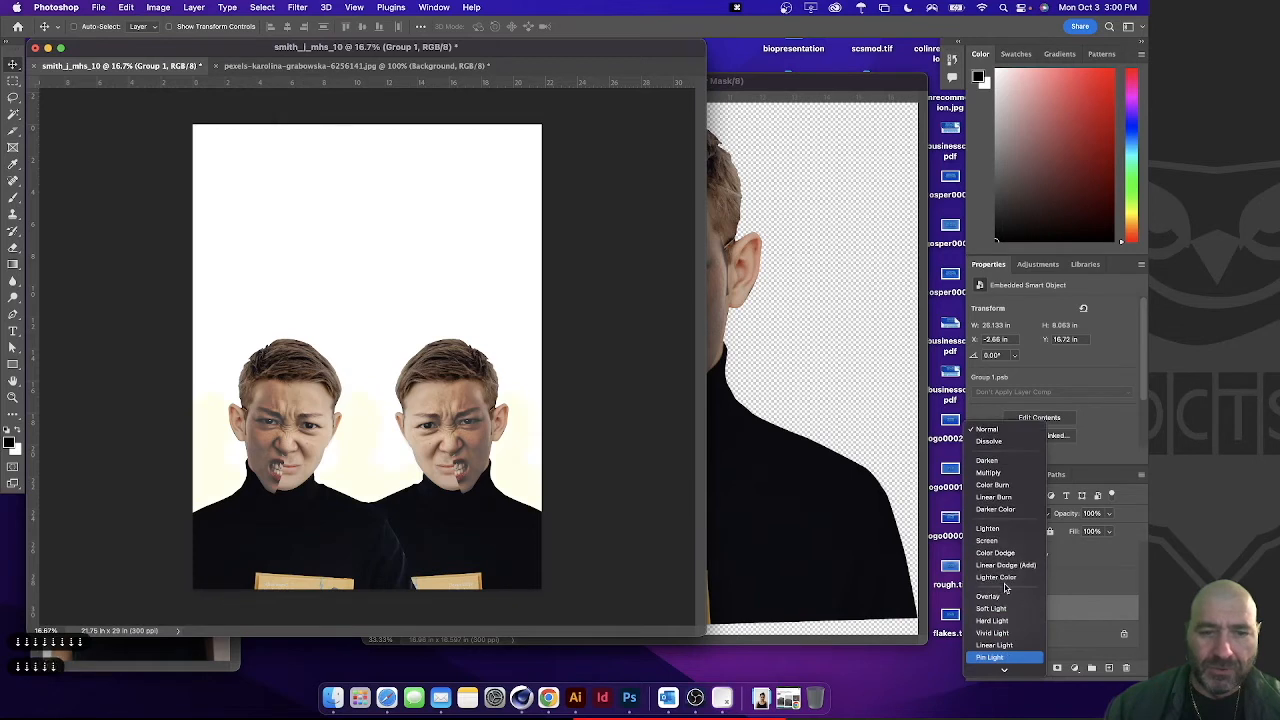
pyautogui.press('Down')
pyautogui.press('Down')
pyautogui.press('Down')
pyautogui.press('Down')
pyautogui.press('Down')
pyautogui.press('Down')
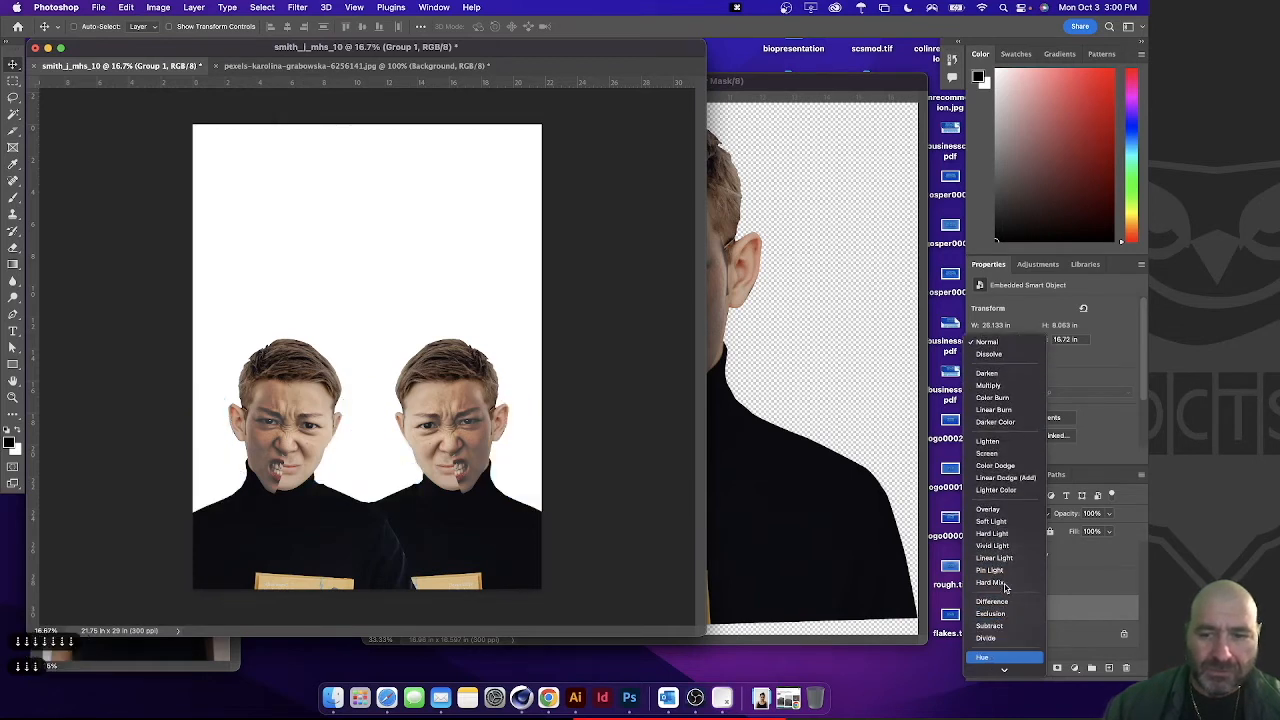
pyautogui.press('Up')
pyautogui.press('Up')
pyautogui.press('Up')
pyautogui.press('Up')
pyautogui.press('Up')
pyautogui.press('Up')
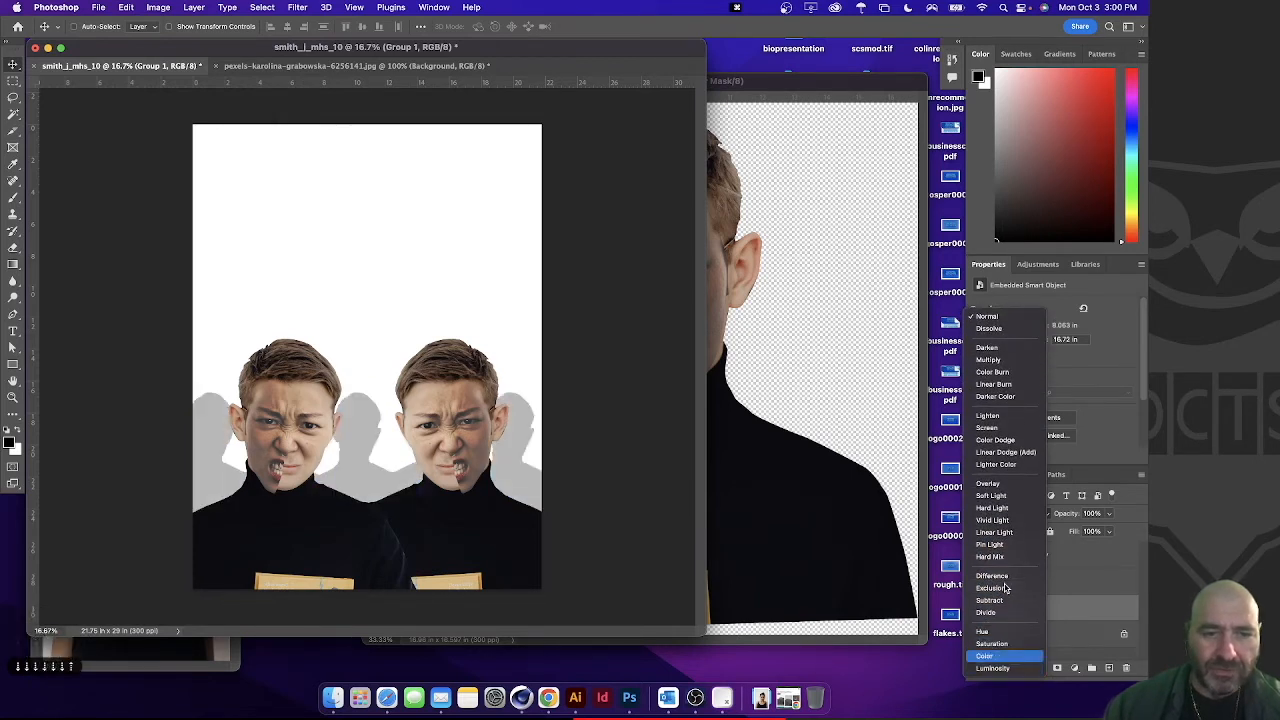
pyautogui.press('Up')
pyautogui.press('Up')
pyautogui.press('Up')
pyautogui.press('Up')
pyautogui.press('Up')
pyautogui.press('Up')
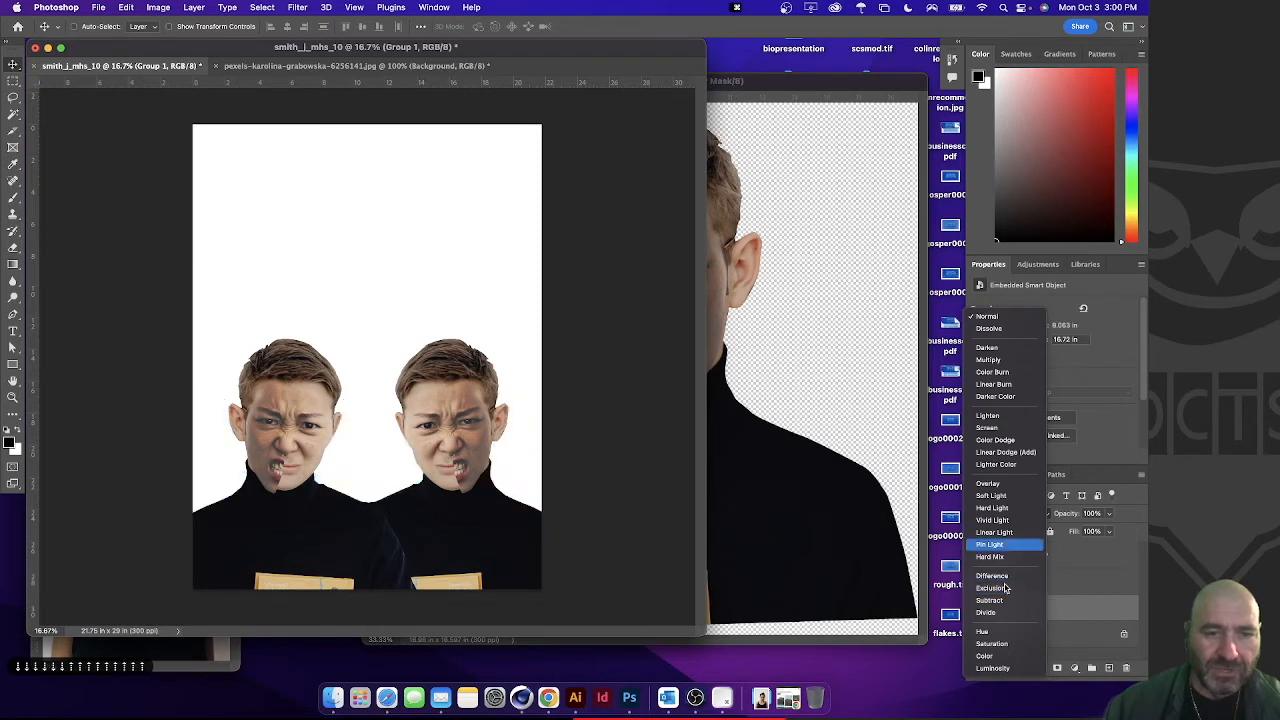
pyautogui.press('Up')
pyautogui.press('Up')
pyautogui.press('Up')
pyautogui.press('Up')
pyautogui.press('Up')
pyautogui.press('Up')
pyautogui.press('Up')
pyautogui.press('Up')
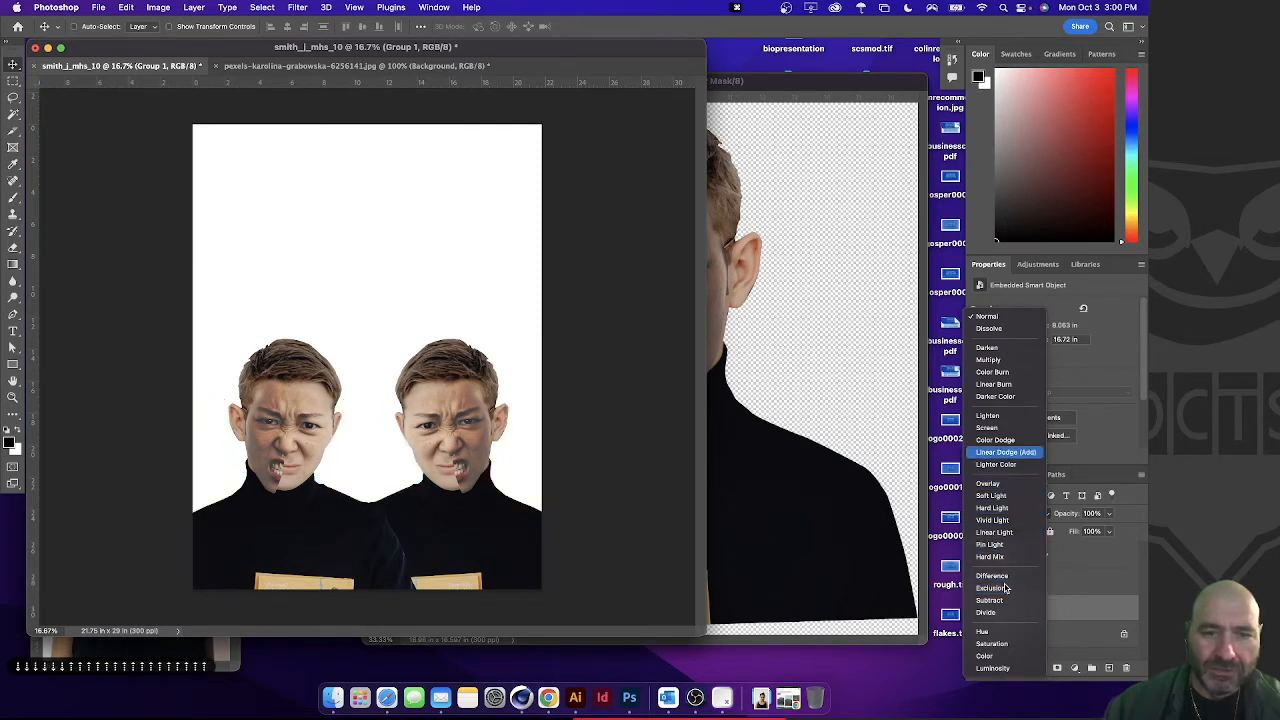
pyautogui.press('Up')
pyautogui.press('Up')
pyautogui.press('Up')
pyautogui.press('Up')
pyautogui.press('Up')
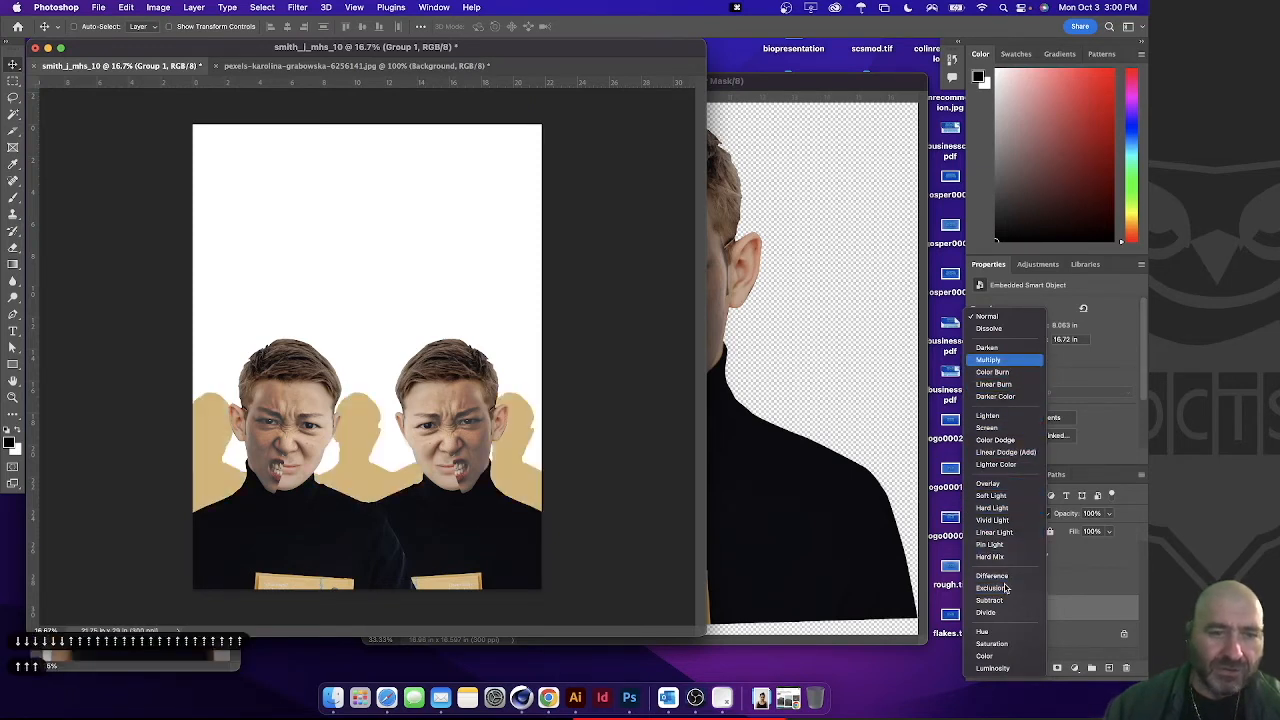
pyautogui.press('Up')
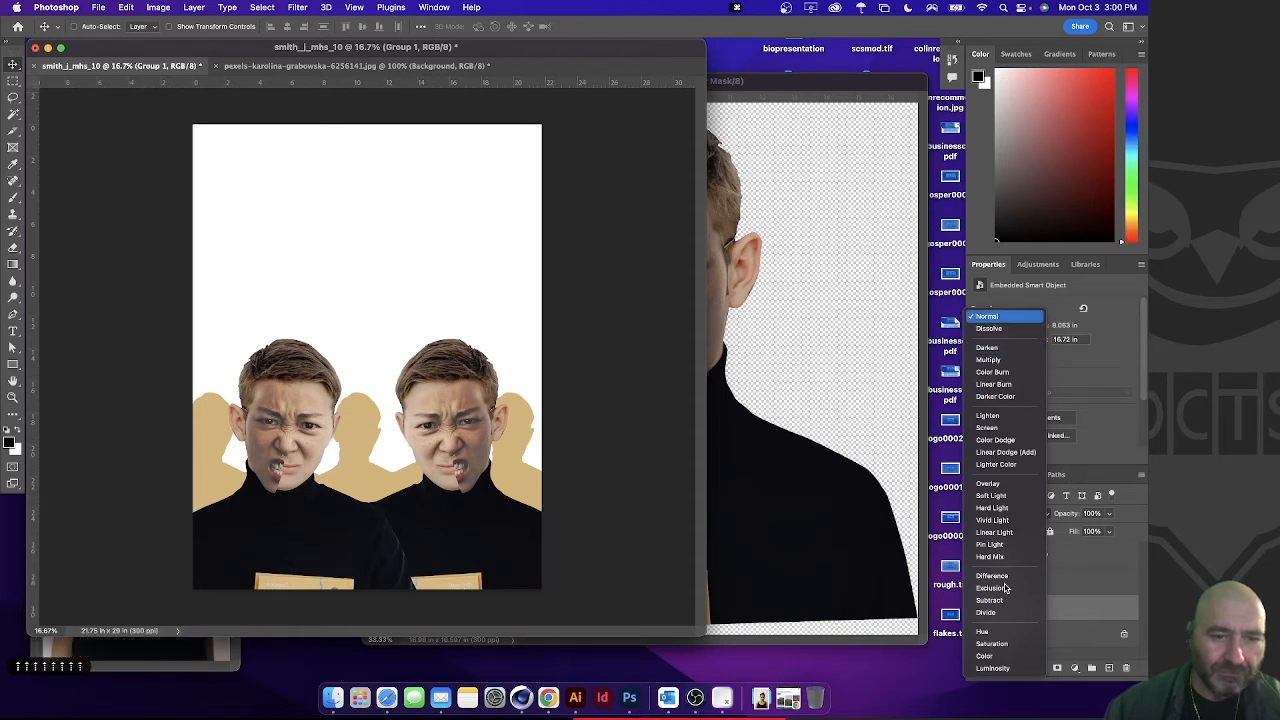
# Set Group 1's blend mode to Pin Light
pyautogui.press('Down')
pyautogui.press('Down')
pyautogui.press('Down')
pyautogui.press('Down')
pyautogui.press('Down')
pyautogui.press('Down')
pyautogui.press('Down')
pyautogui.press('Down')
pyautogui.press('Down')
pyautogui.press('Down')
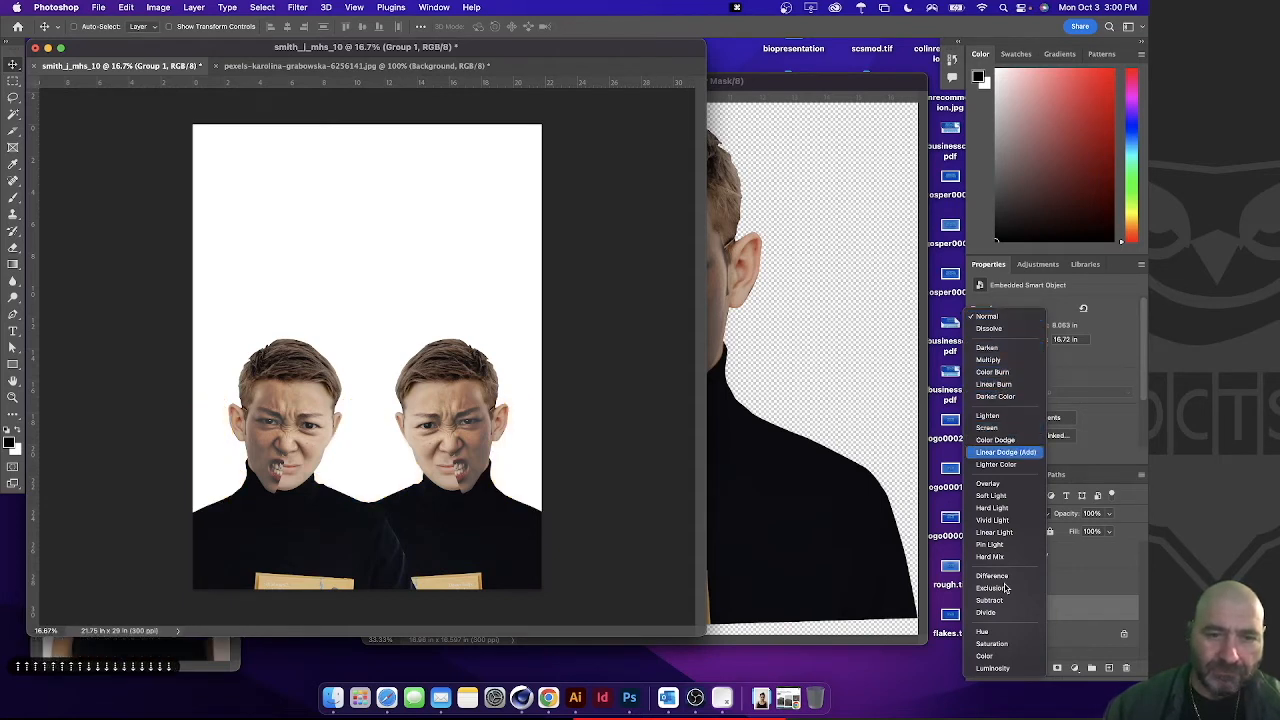
pyautogui.press('Down')
pyautogui.press('Down')
pyautogui.press('Down')
pyautogui.press('Down')
pyautogui.press('Down')
pyautogui.press('Down')
pyautogui.press('Down')
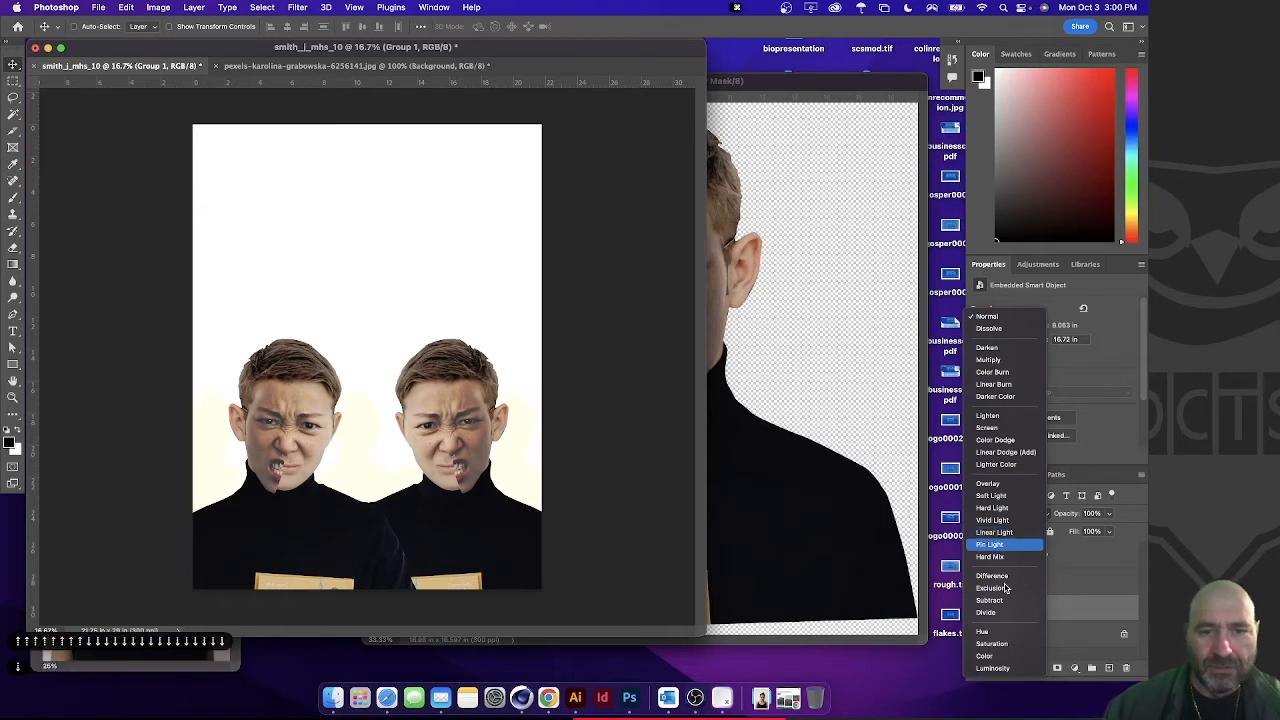
pyautogui.press('Return')
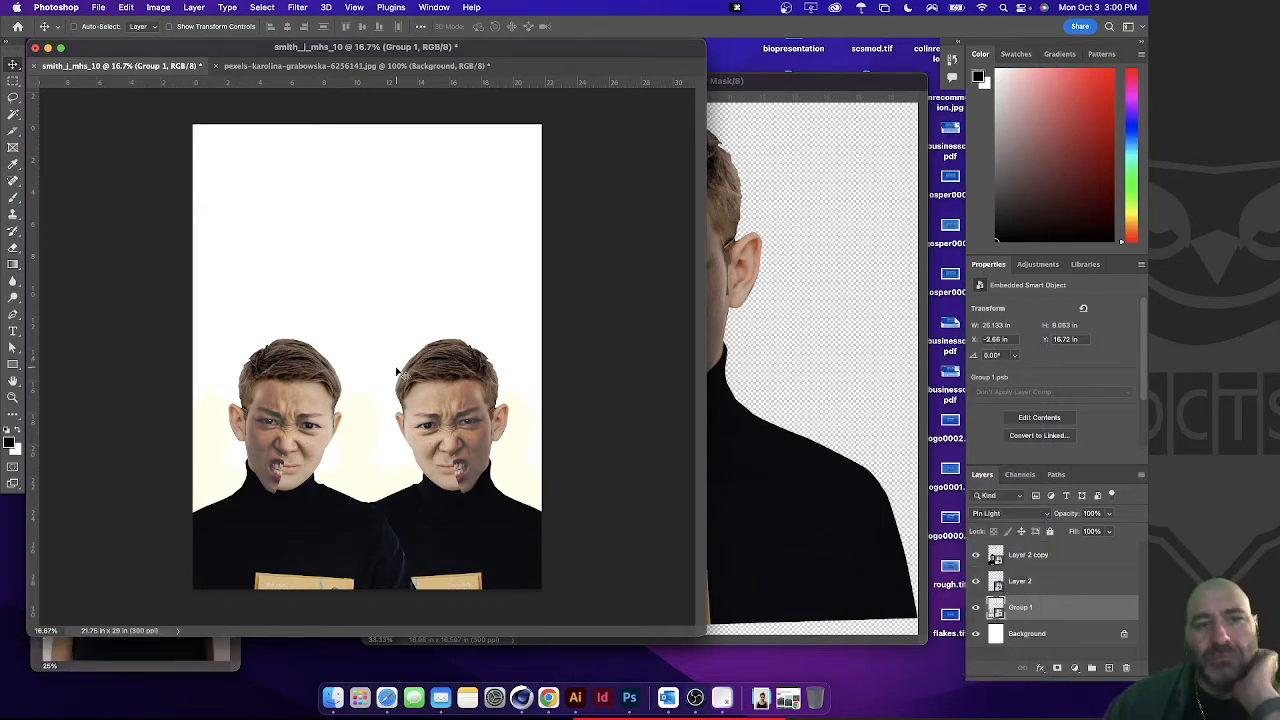
# Duplicate Layer 2 copy to the page's upper center and place the duplicate between Layer 2 and Group 1 in the layer order
pyautogui.click(1068, 561)
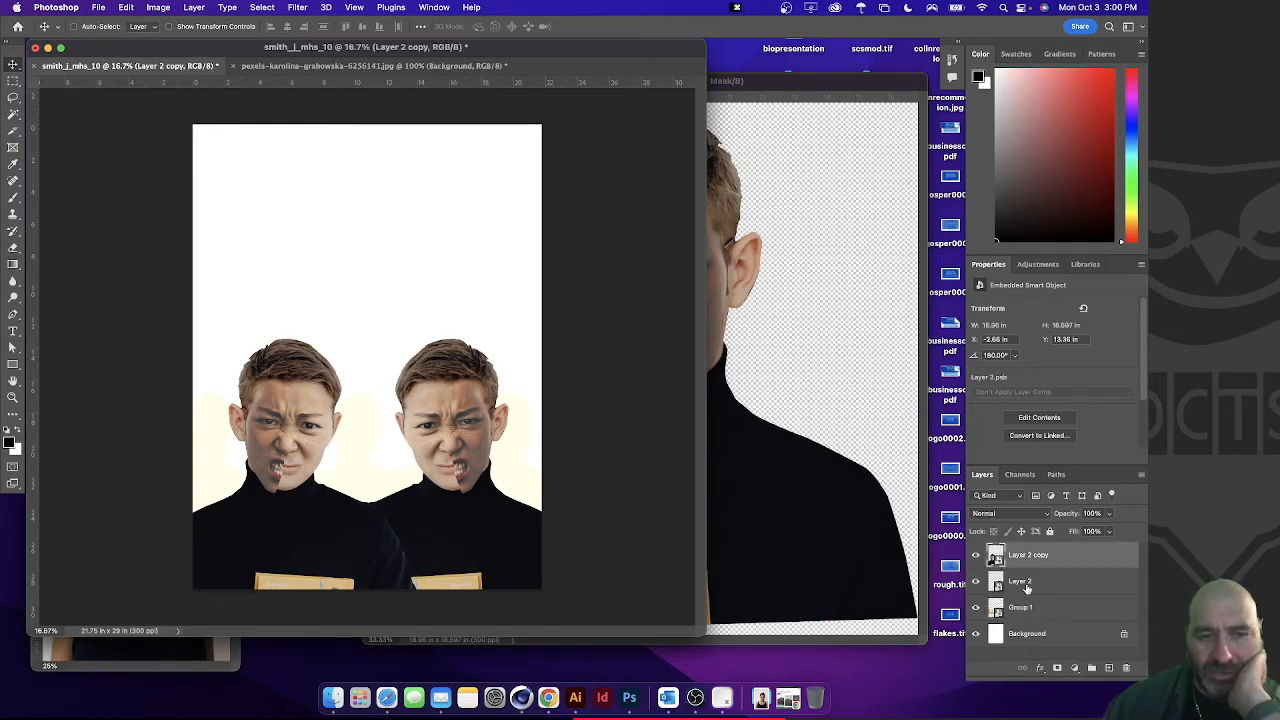
pyautogui.rightClick(285, 418)
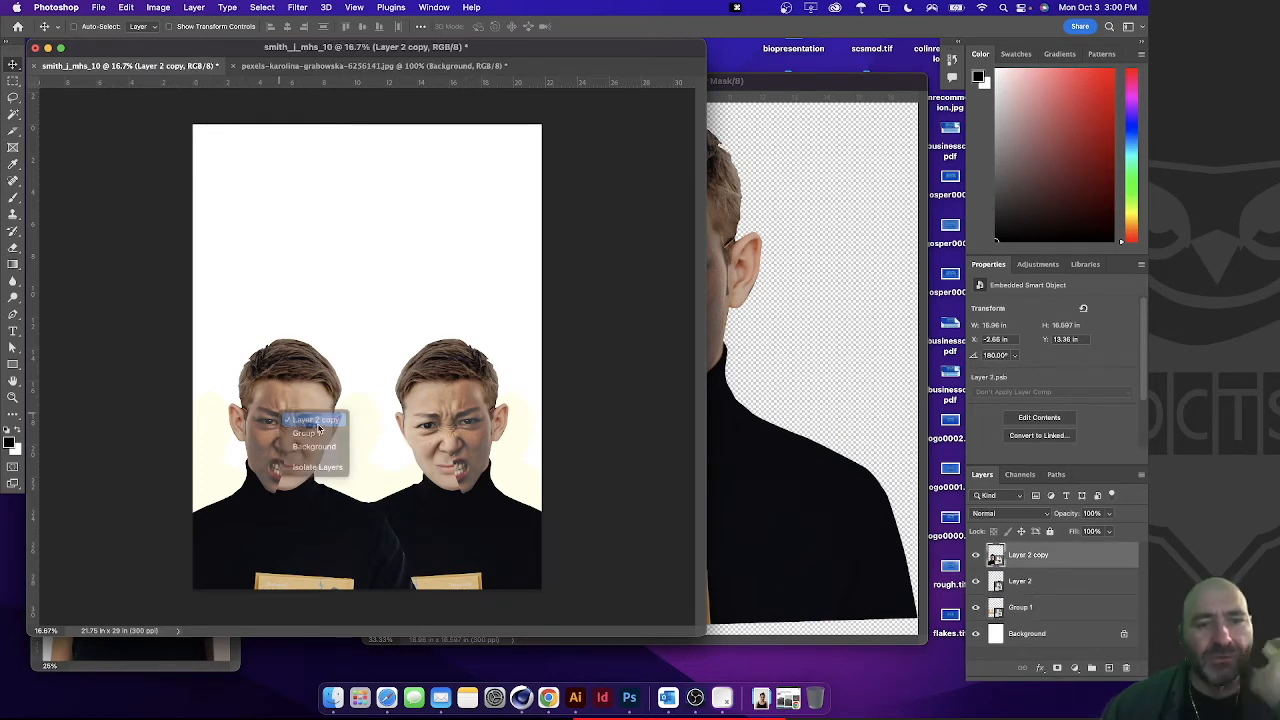
pyautogui.click(318, 422)
pyautogui.moveTo(293, 453); pyautogui.dragTo(374, 306)
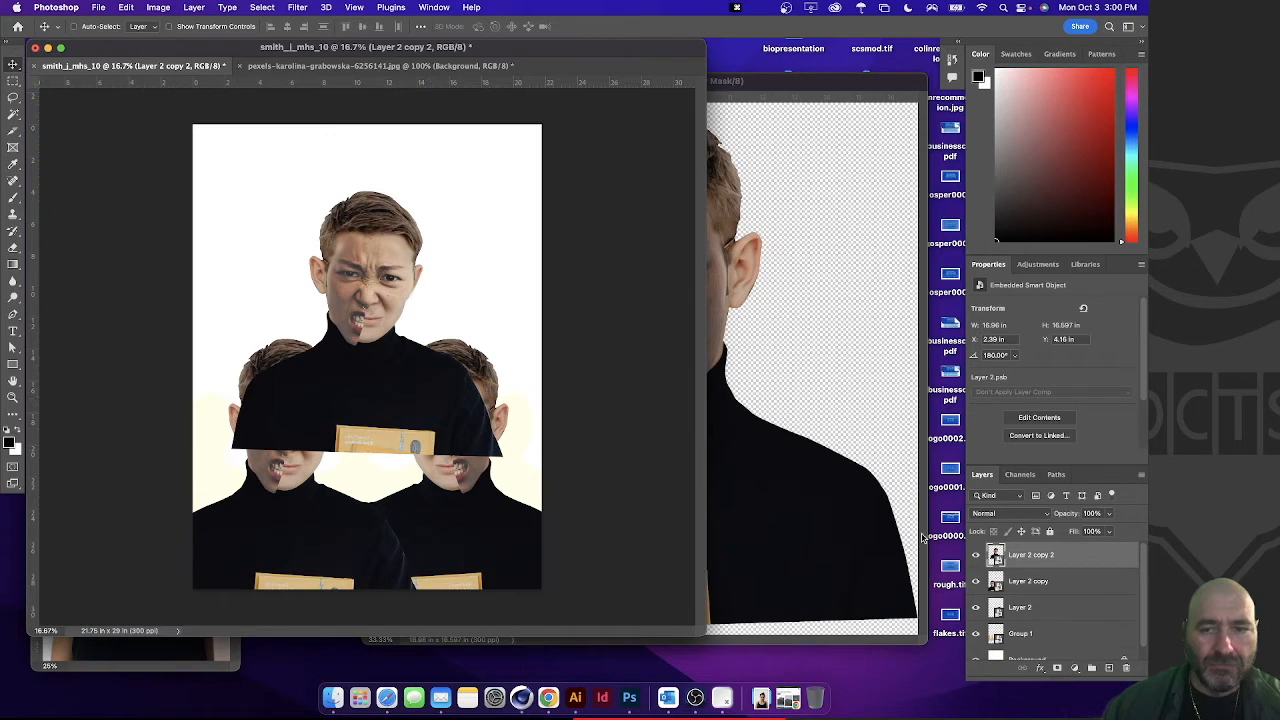
pyautogui.moveTo(1033, 556); pyautogui.dragTo(1062, 626)
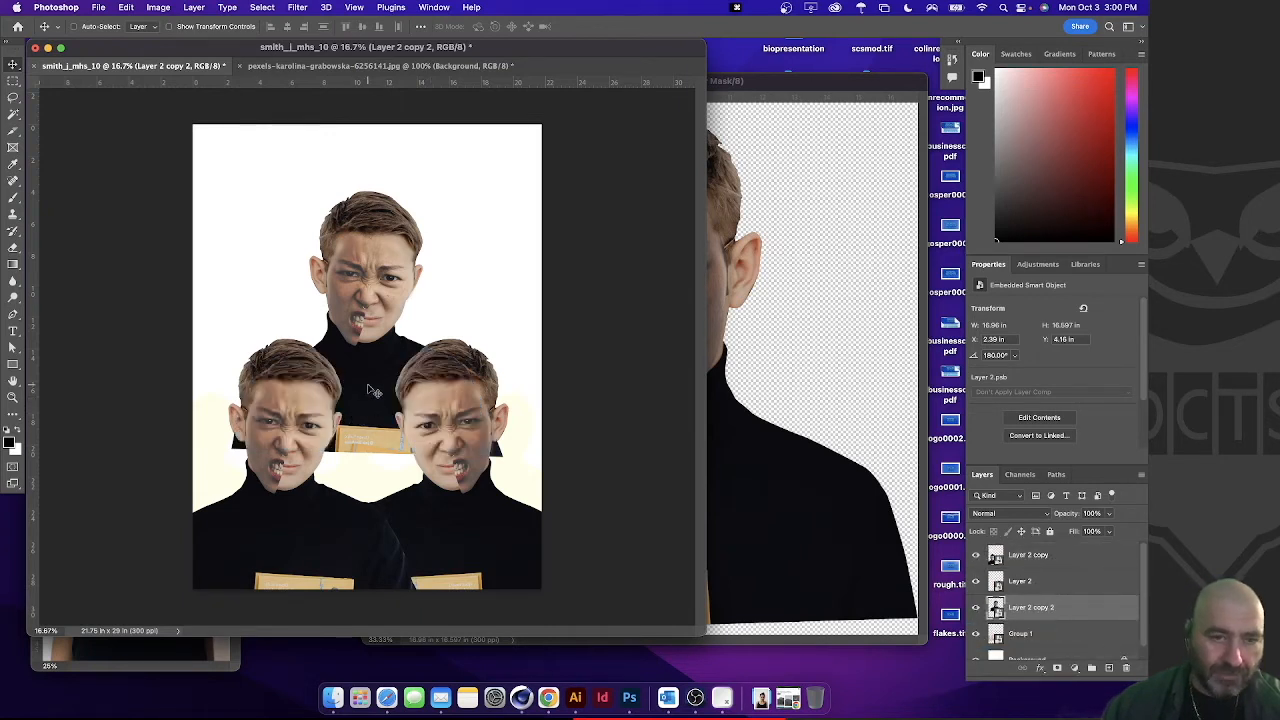
# Scale Layer 2 copy 2 to about 140% and lower it so its bottom edge is hidden behind the two front portraits
pyautogui.press('super+t')
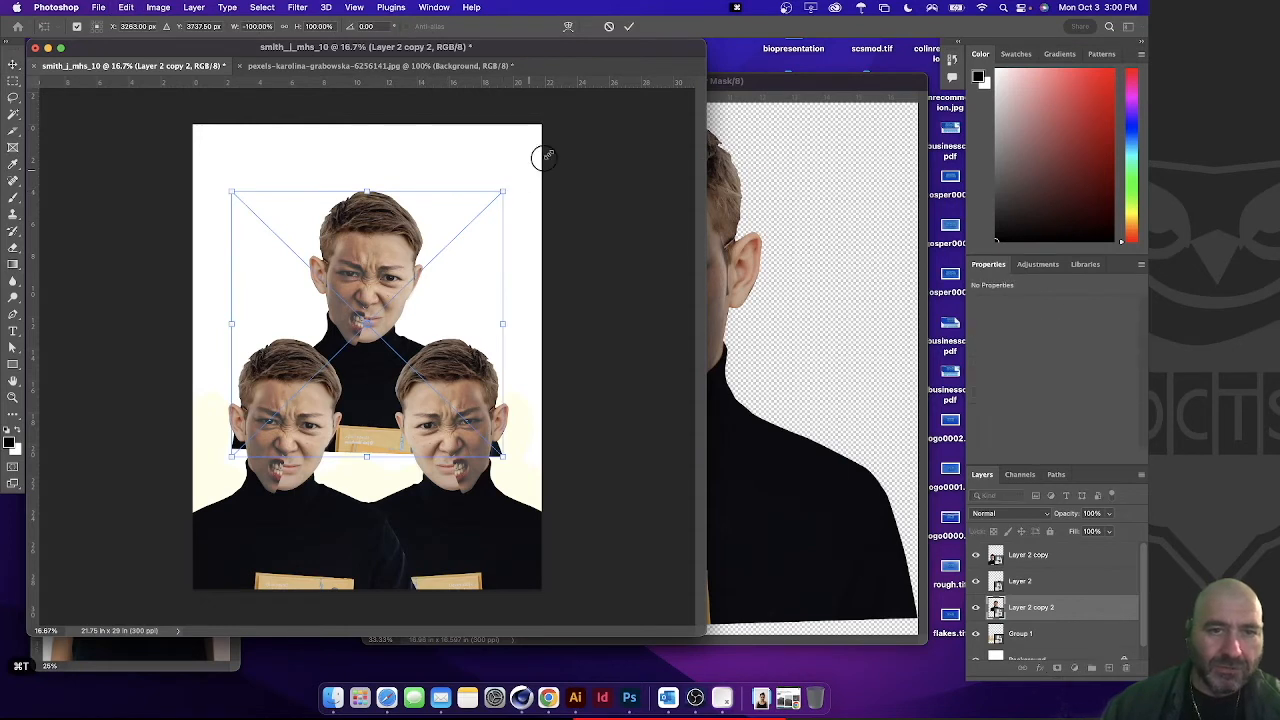
pyautogui.moveTo(504, 192); pyautogui.dragTo(556, 138)
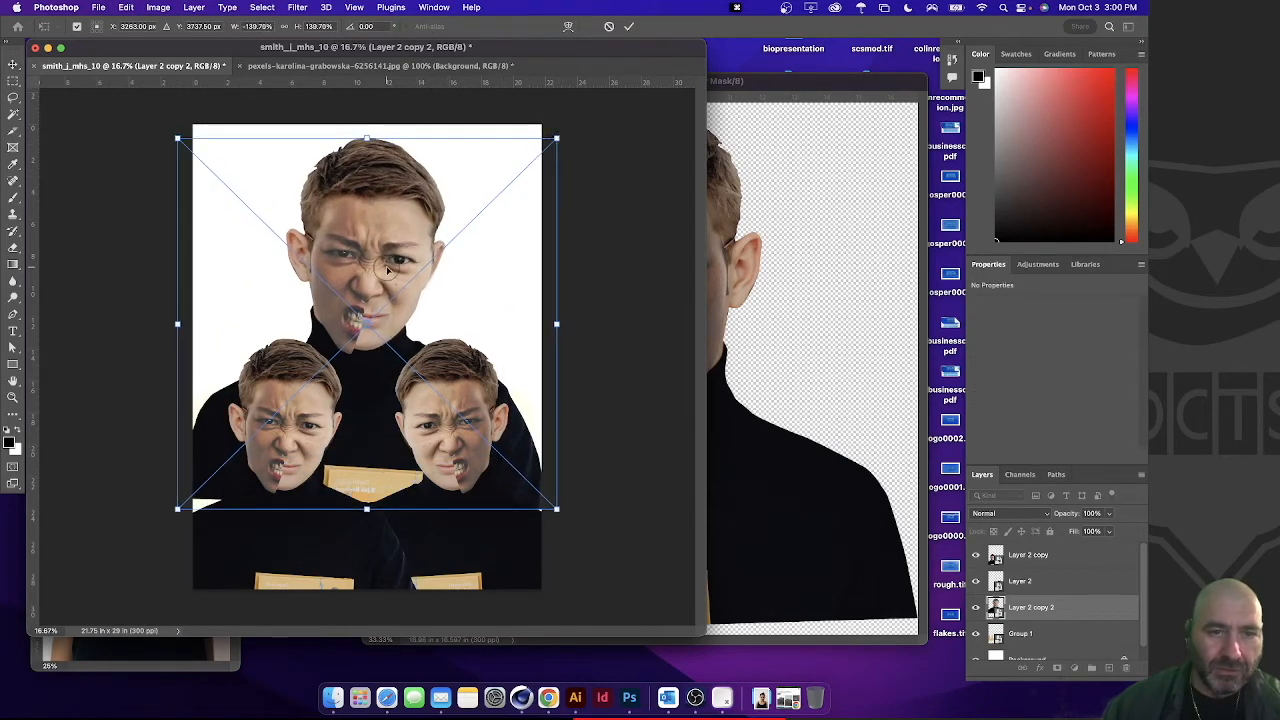
pyautogui.press('Return')
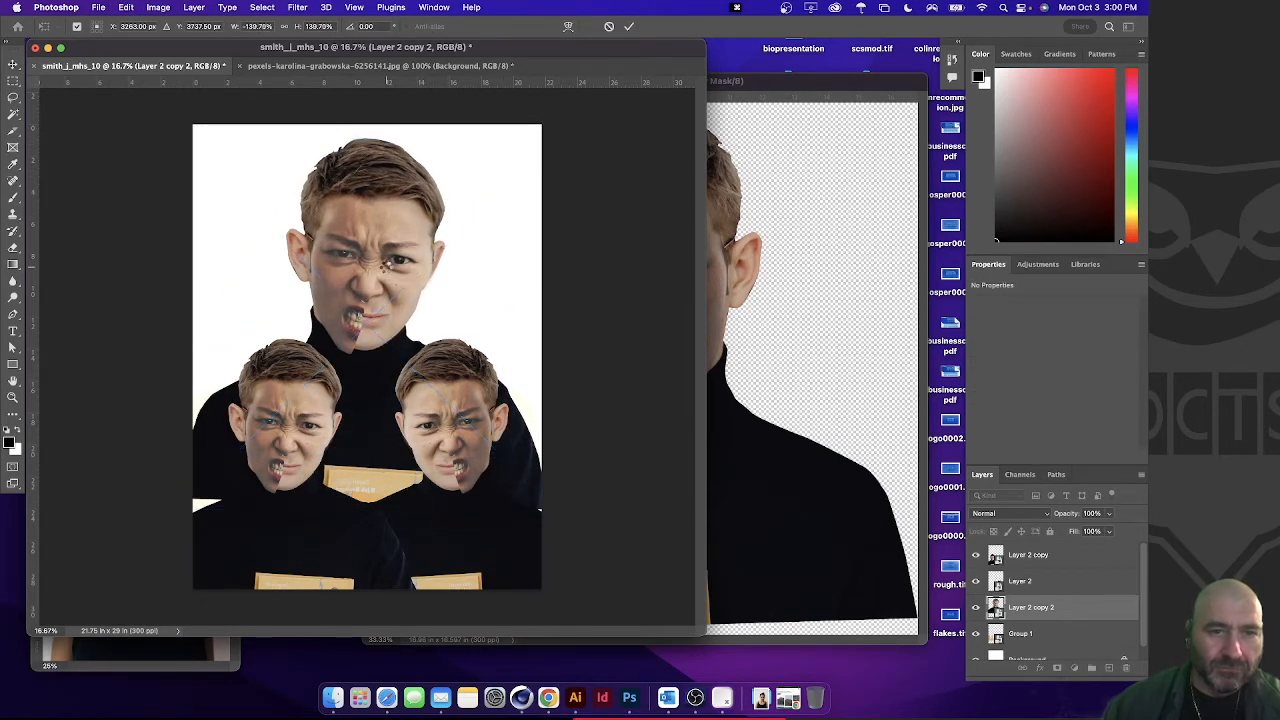
pyautogui.moveTo(375, 282); pyautogui.dragTo(380, 292)
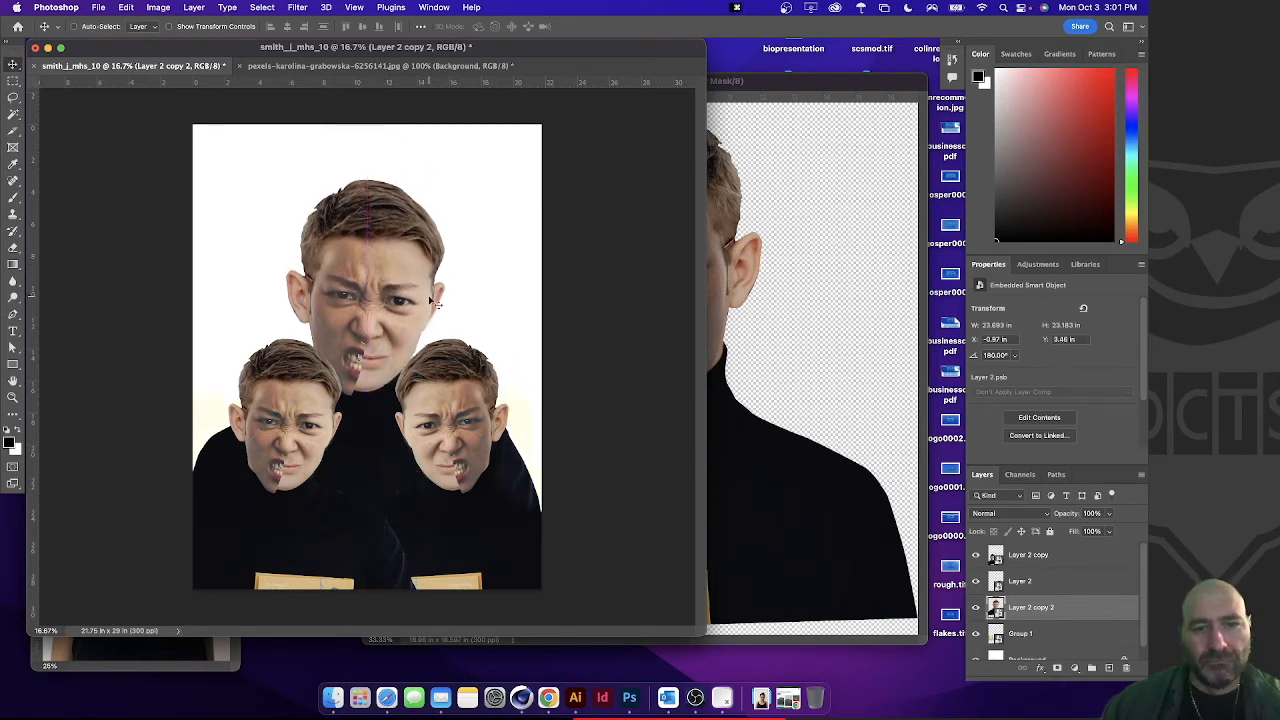
# Move Group 1 straight up to about Y 5.3 in, behind the enlarged central head
pyautogui.click(1066, 633)
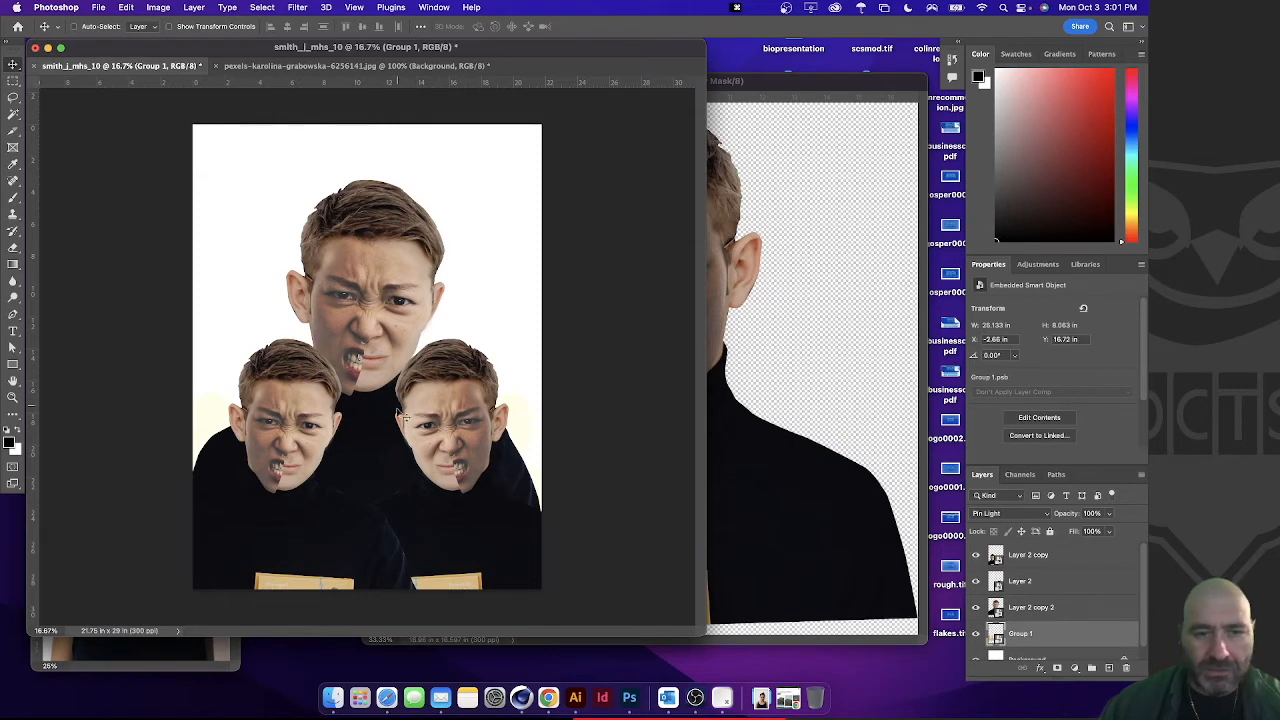
pyautogui.moveTo(402, 420); pyautogui.dragTo(400, 236)
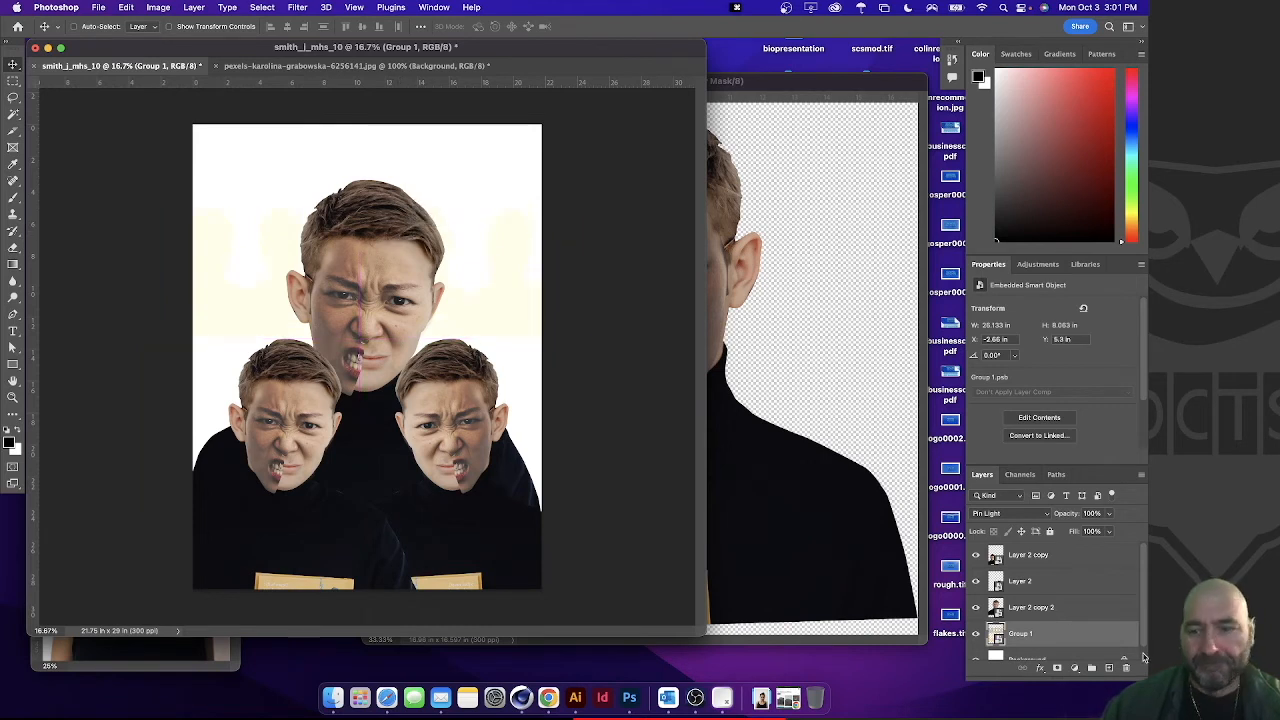
# Set Group 1's blend mode to Normal
pyautogui.click(1012, 516)
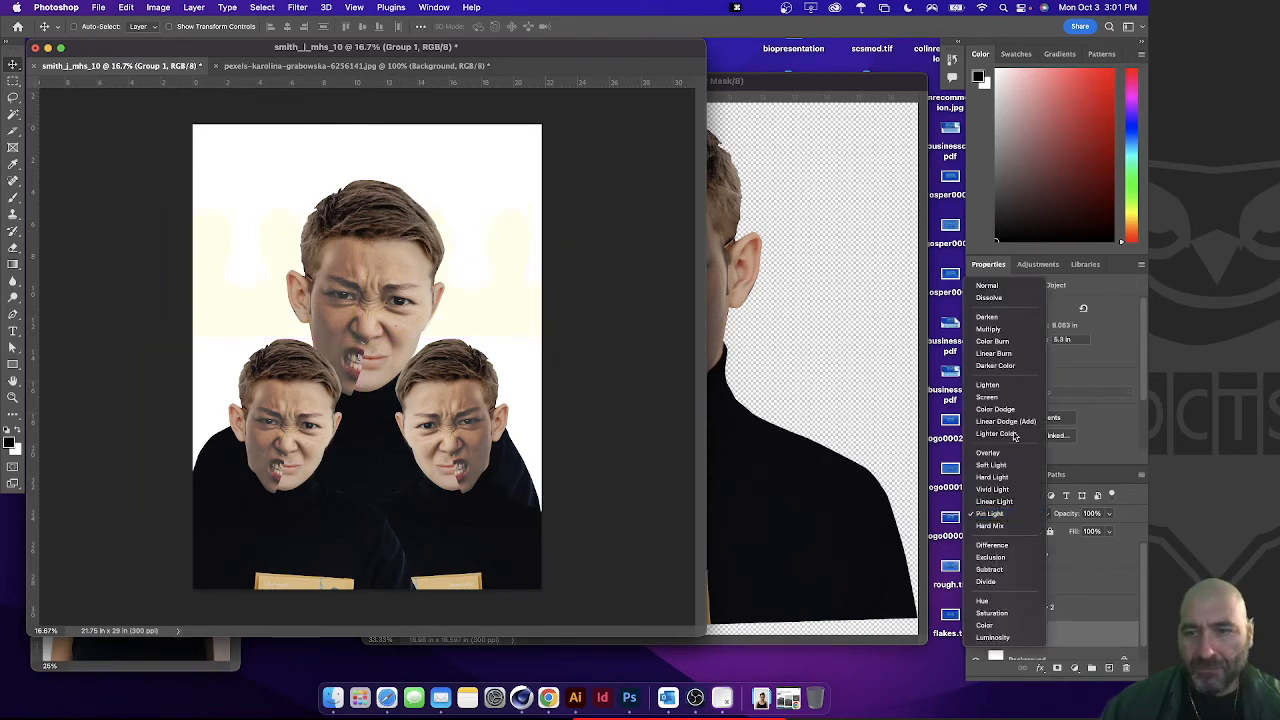
pyautogui.click(995, 291)
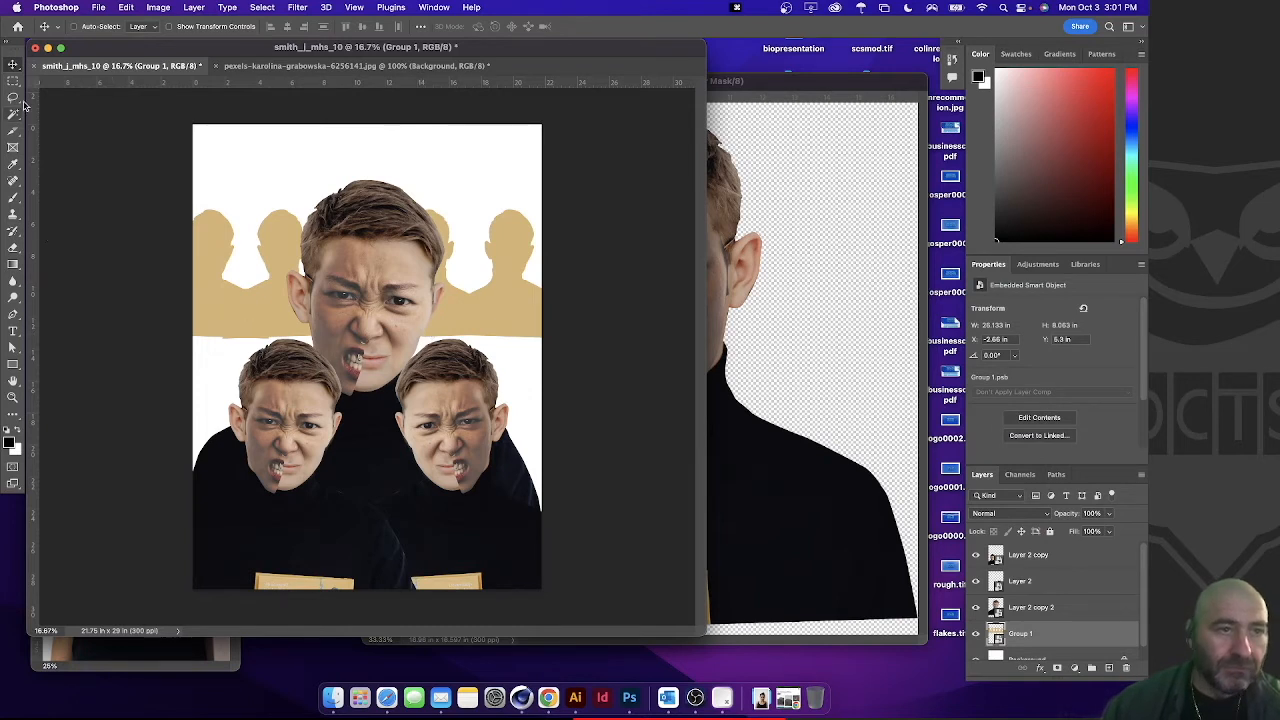
# Marquee a full-width area from the silhouettes' lower edge to just above the page bottom and add a new layer directly above Background
pyautogui.press('m')
pyautogui.moveTo(167, 320); pyautogui.dragTo(690, 572)
pyautogui.scroll(-1, 1047, 640)
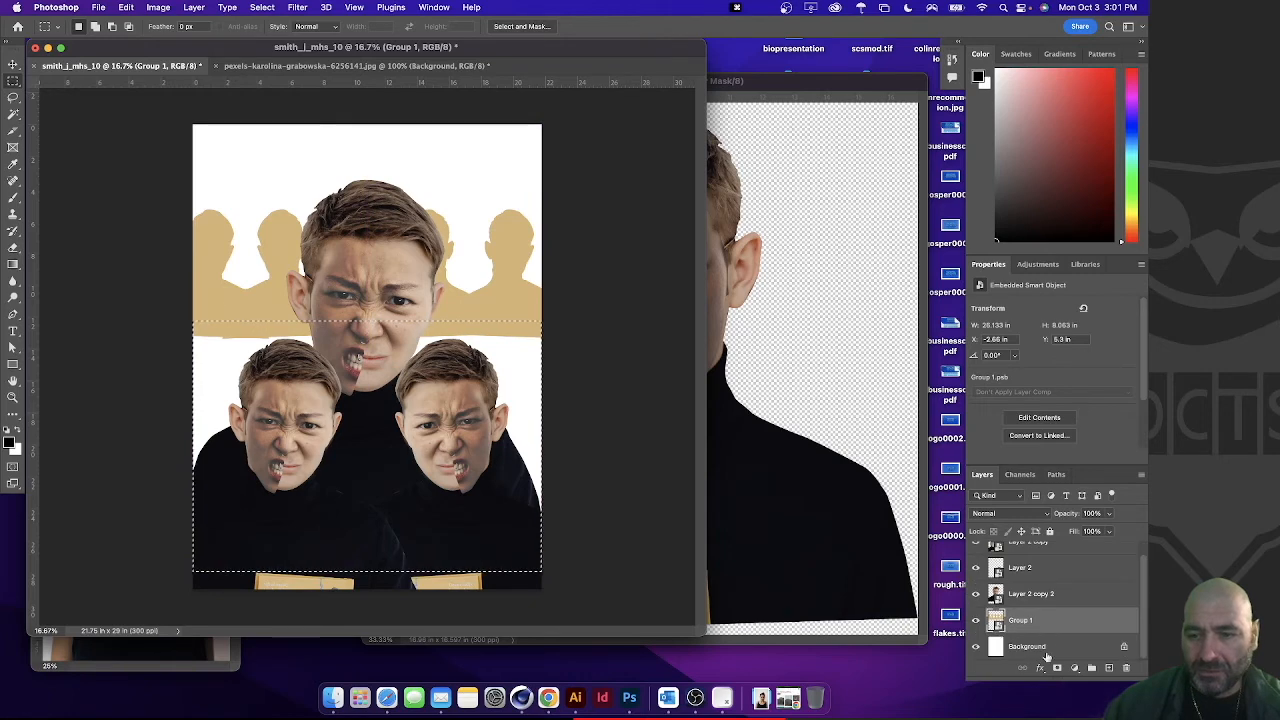
pyautogui.click(1045, 647)
pyautogui.click(1109, 668)
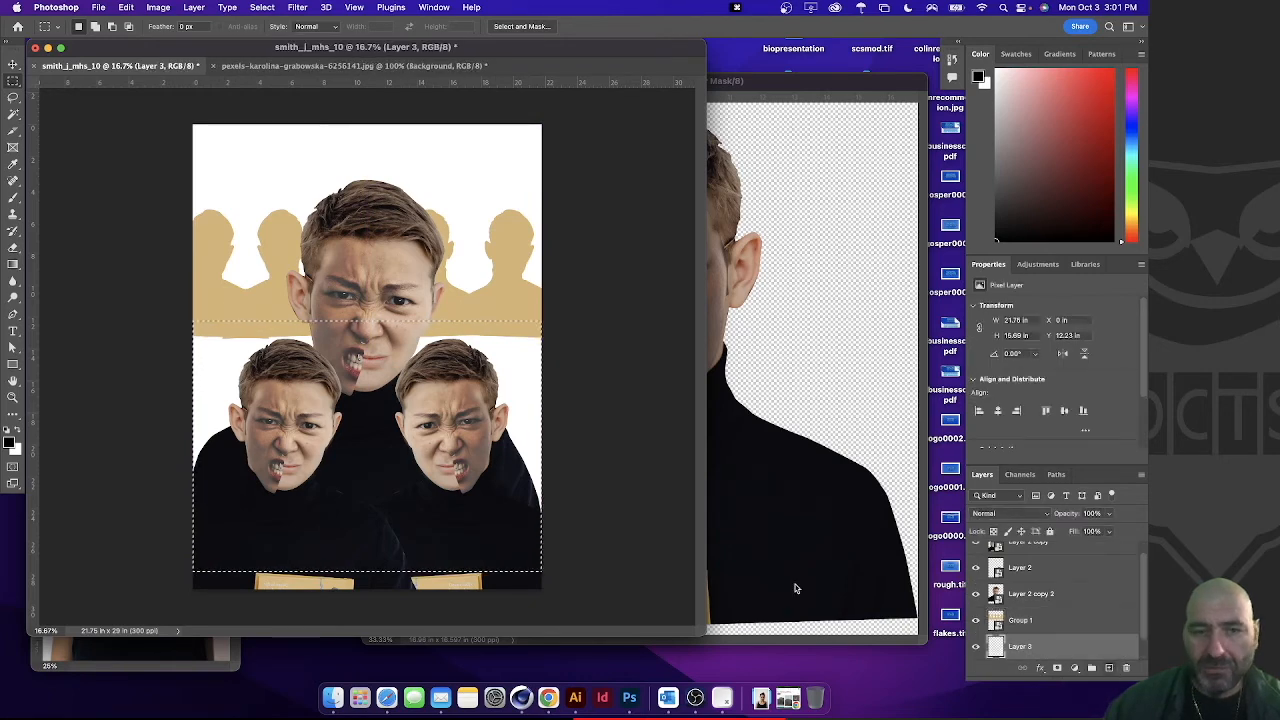
# Set the foreground colour to the silhouettes' tan, d8b575, by sampling it from the silhouette row
pyautogui.click(12, 443)
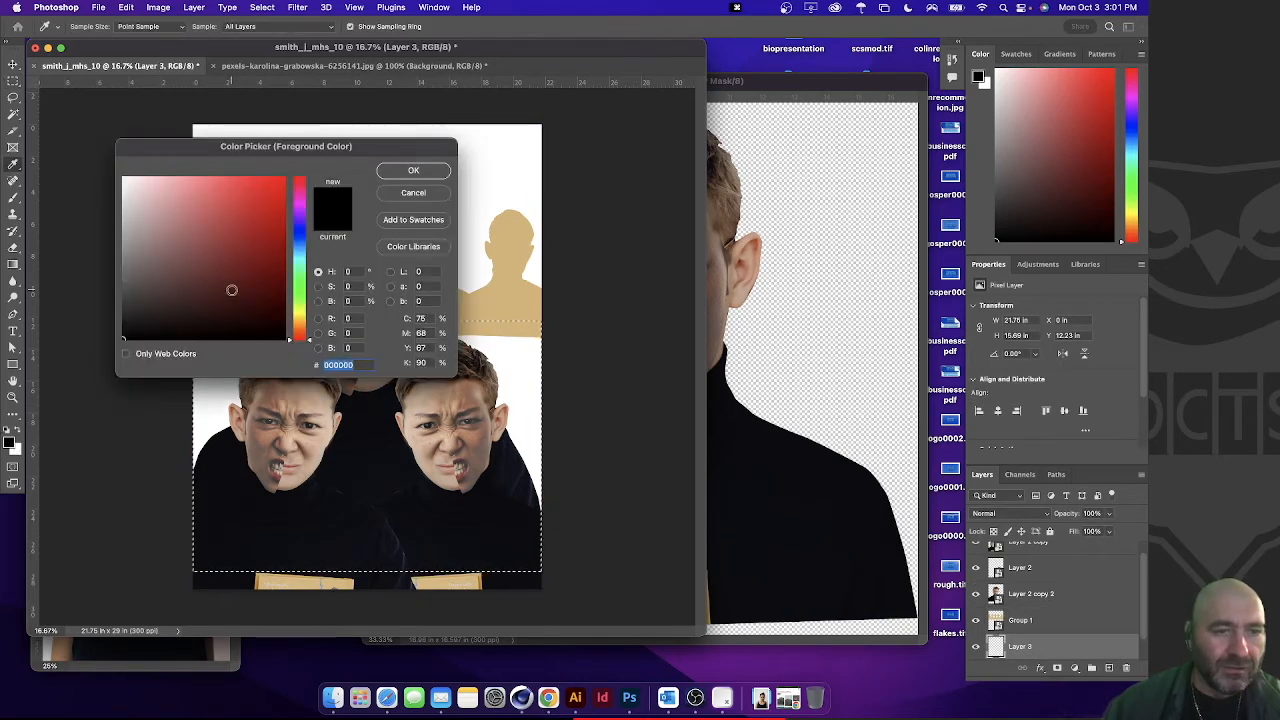
pyautogui.moveTo(286, 142); pyautogui.dragTo(880, 164)
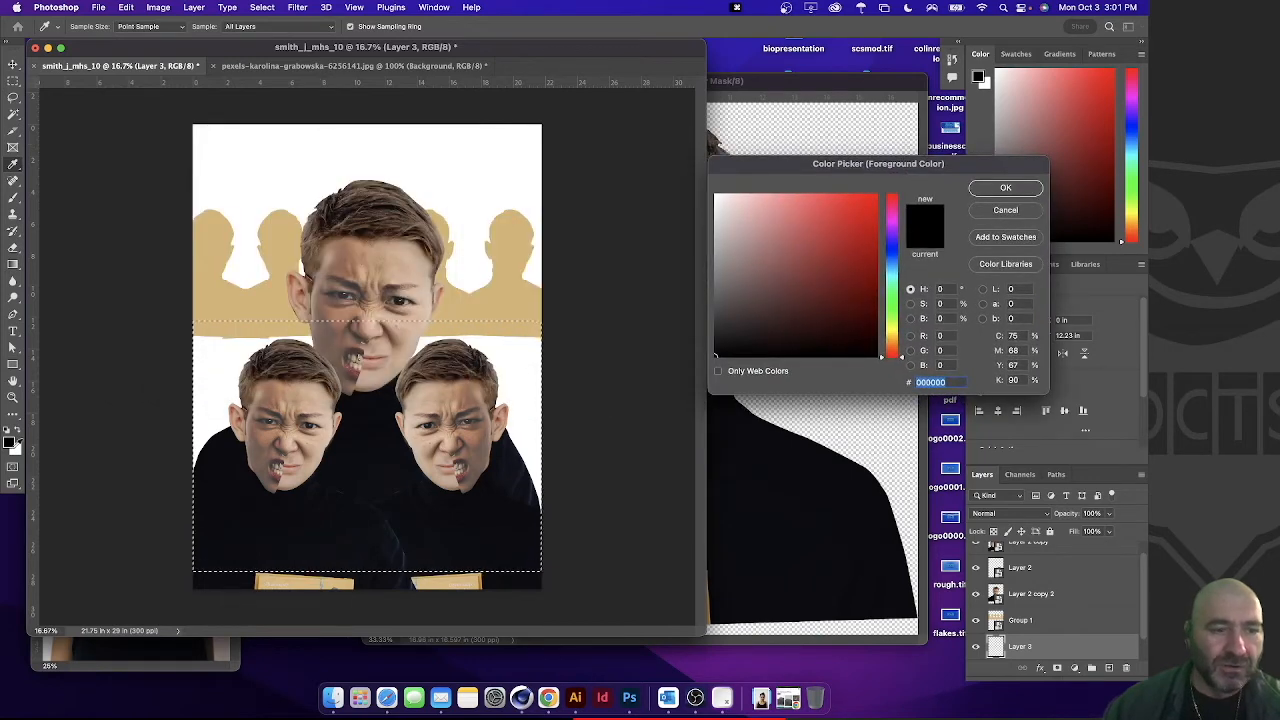
pyautogui.click(217, 298)
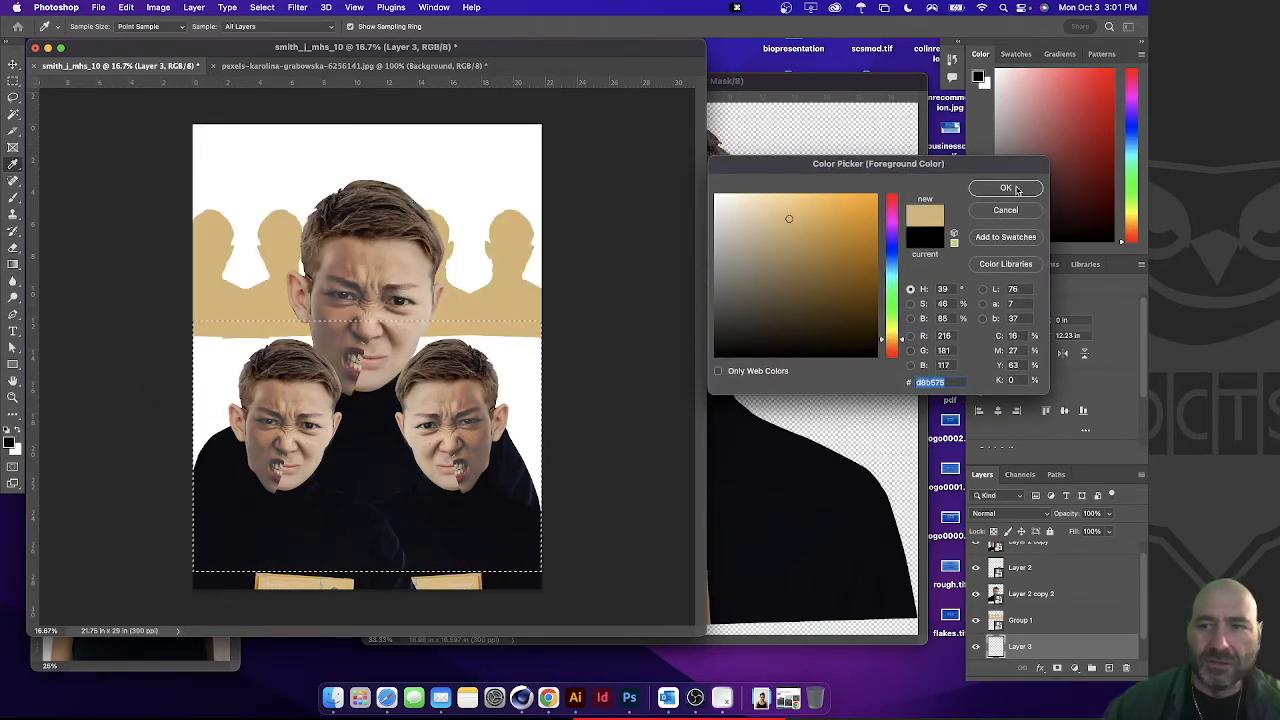
pyautogui.press('Return')
pyautogui.press('m')
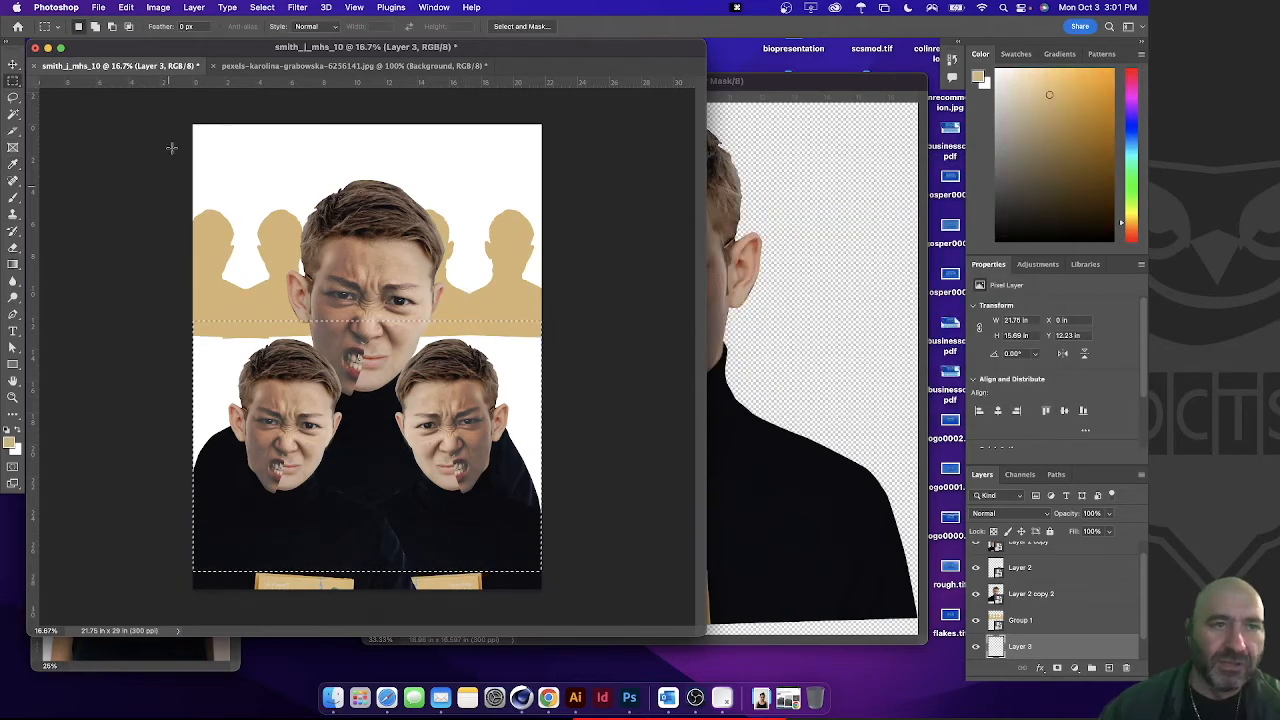
# Fill the selected area on Layer 3 with the foreground colour in Normal mode at 100% opacity, and deselect
pyautogui.click(126, 7)
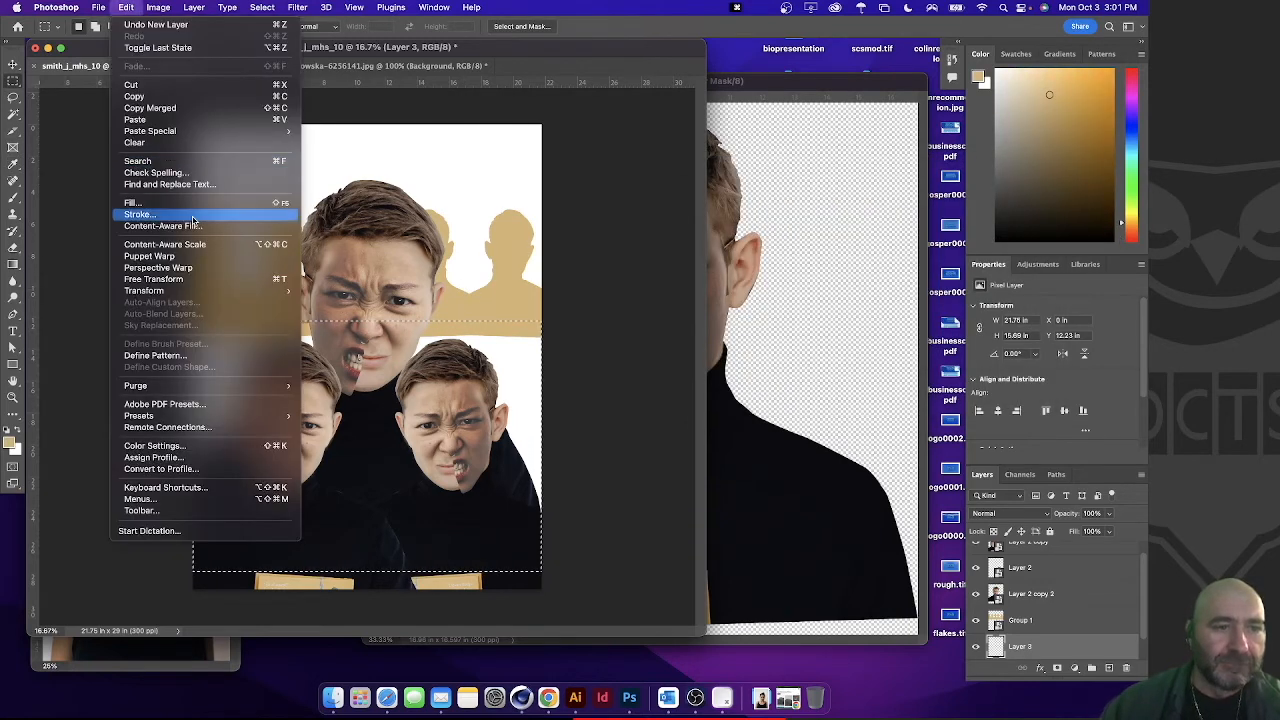
pyautogui.click(183, 205)
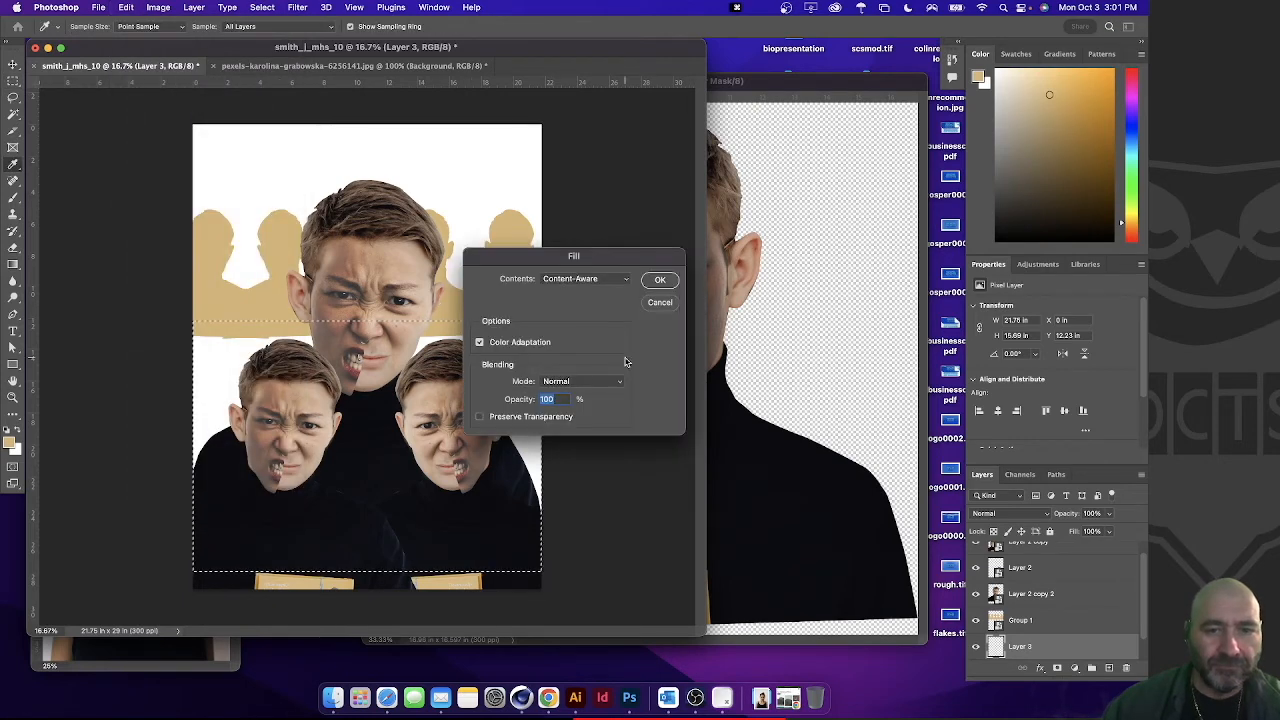
pyautogui.click(583, 384)
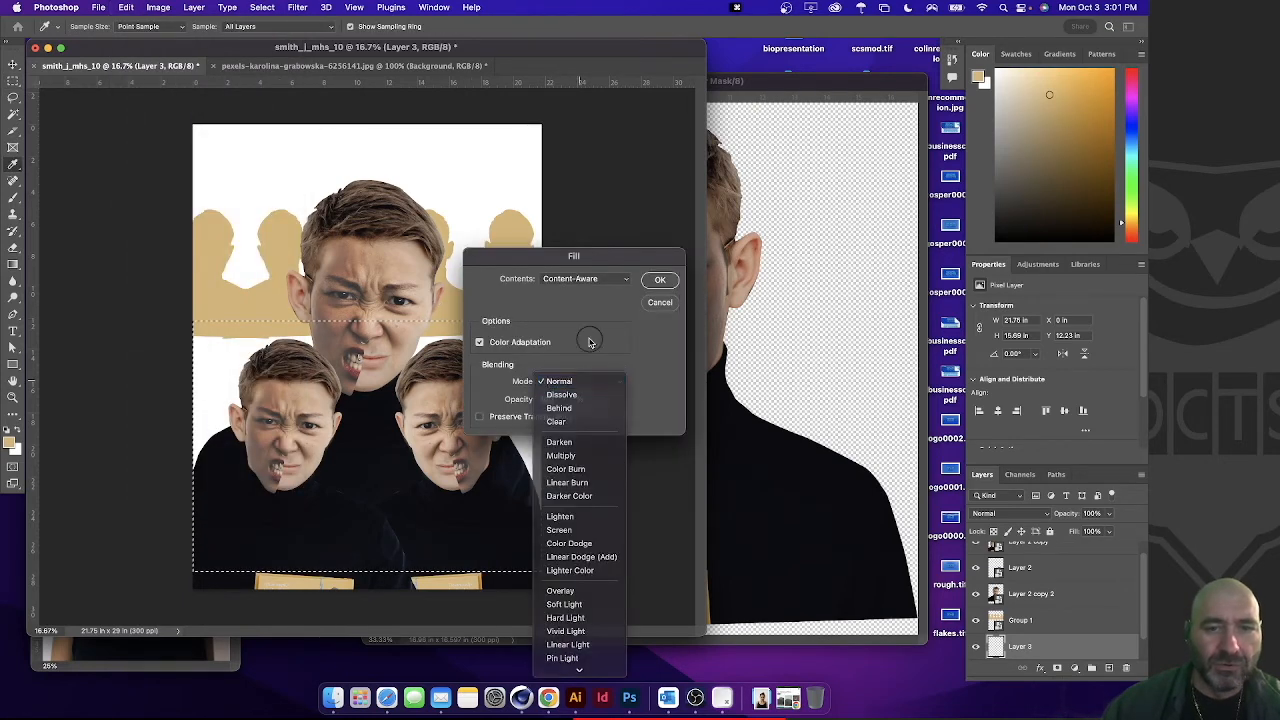
pyautogui.click(589, 343)
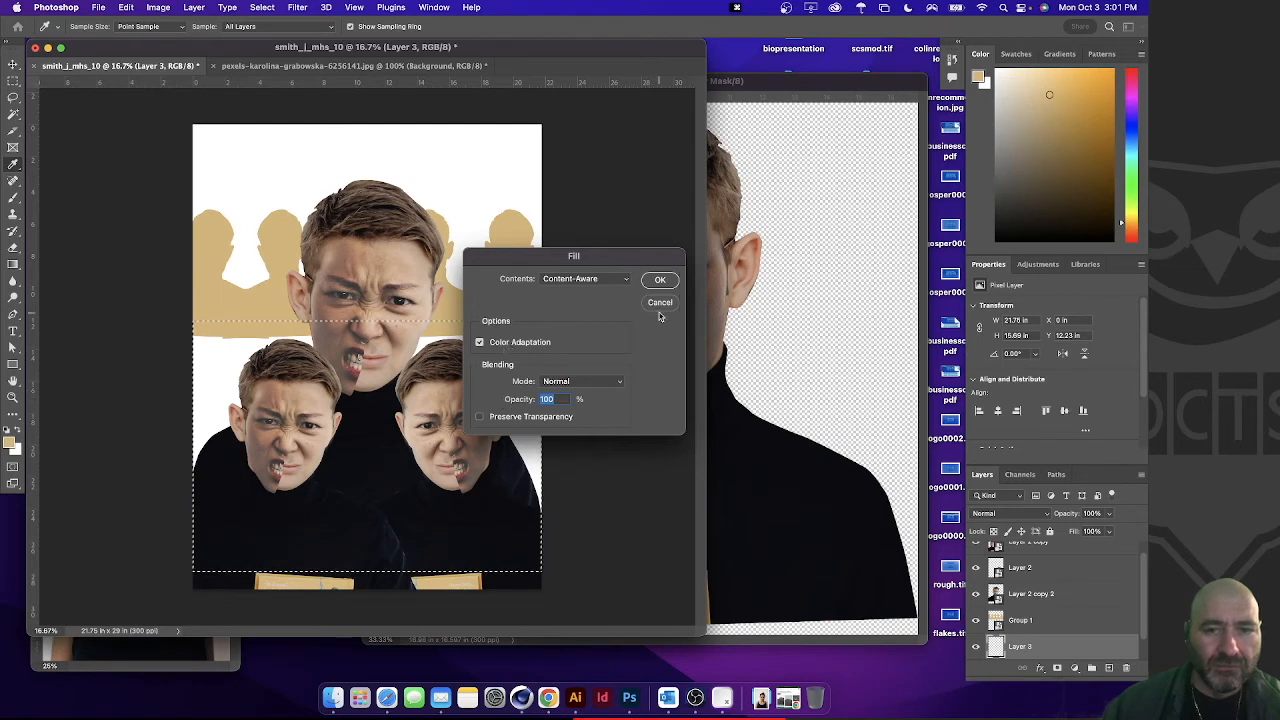
pyautogui.click(585, 279)
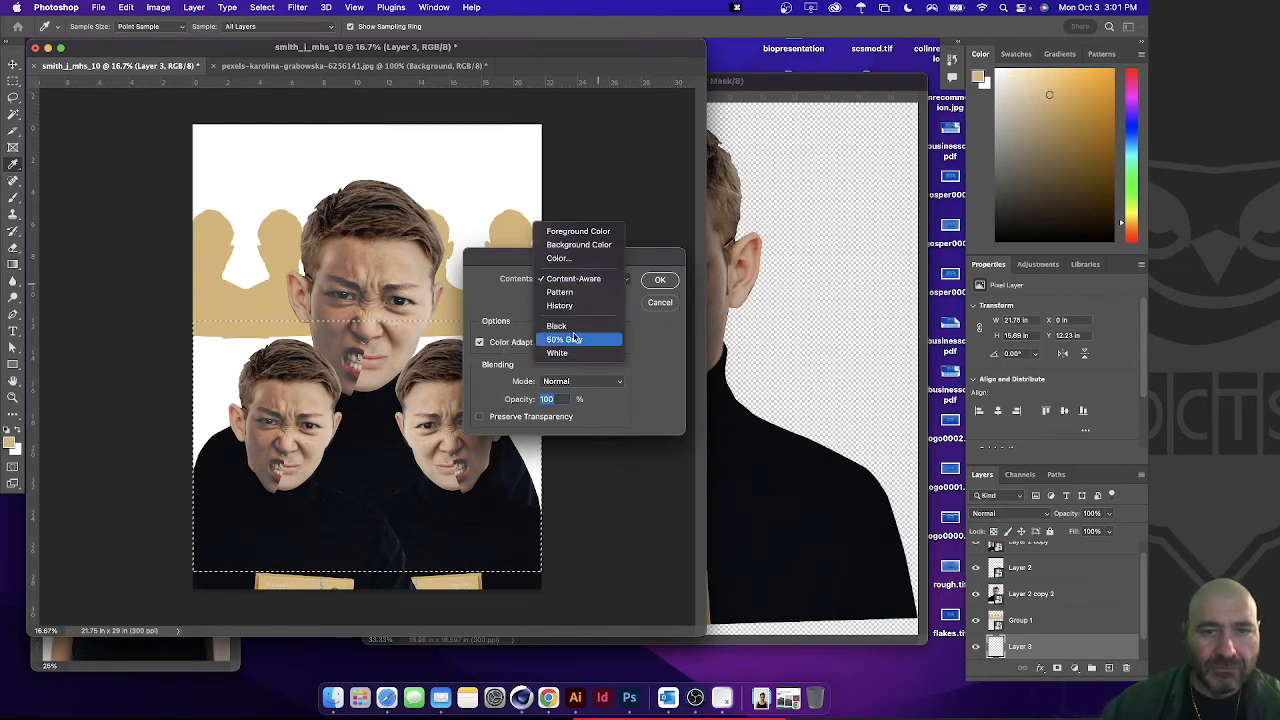
pyautogui.click(580, 232)
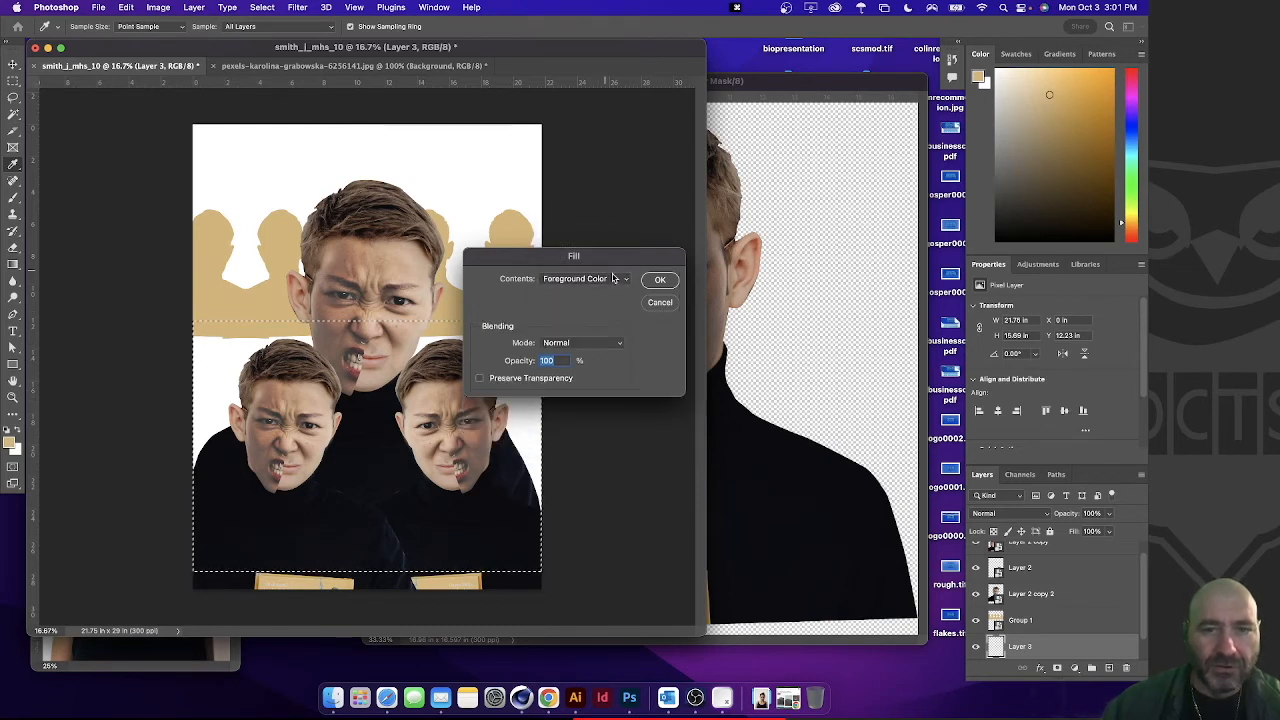
pyautogui.click(657, 280)
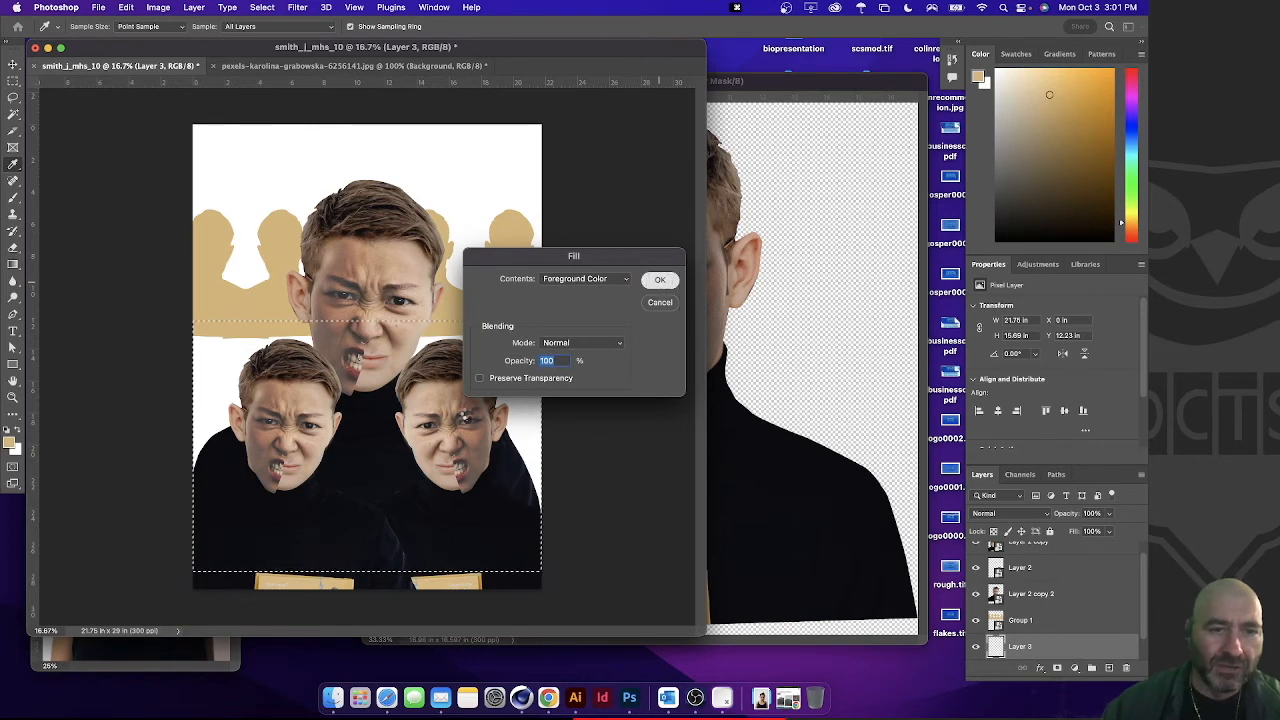
pyautogui.press('m')
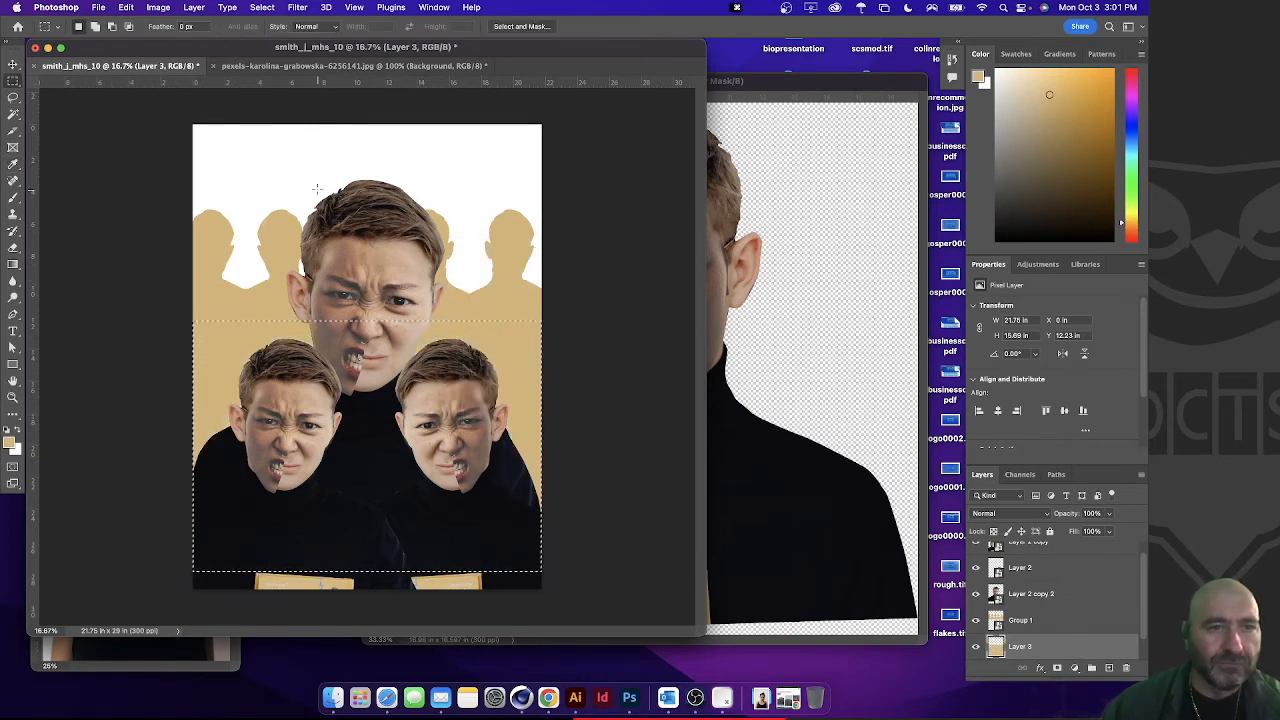
pyautogui.click(586, 364)
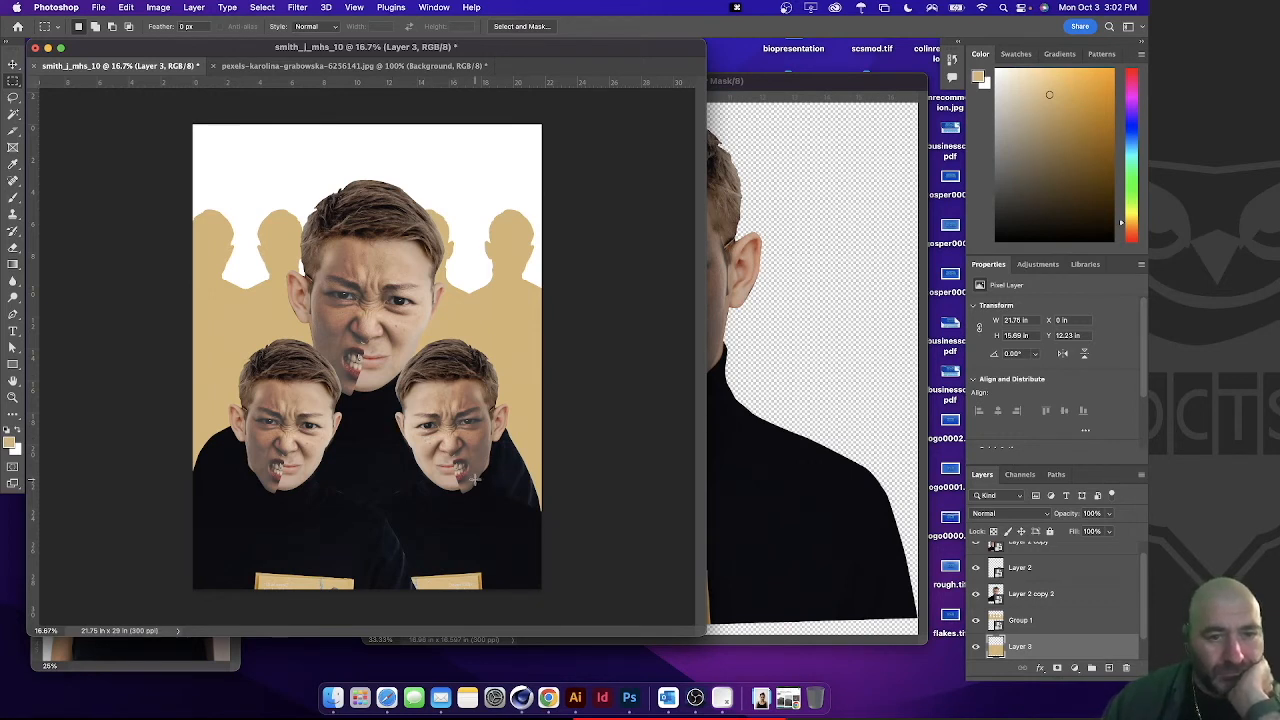
# Try to move Layer 2 copy, the front-left portrait, far to the right beyond the page edge
pyautogui.click(13, 64)
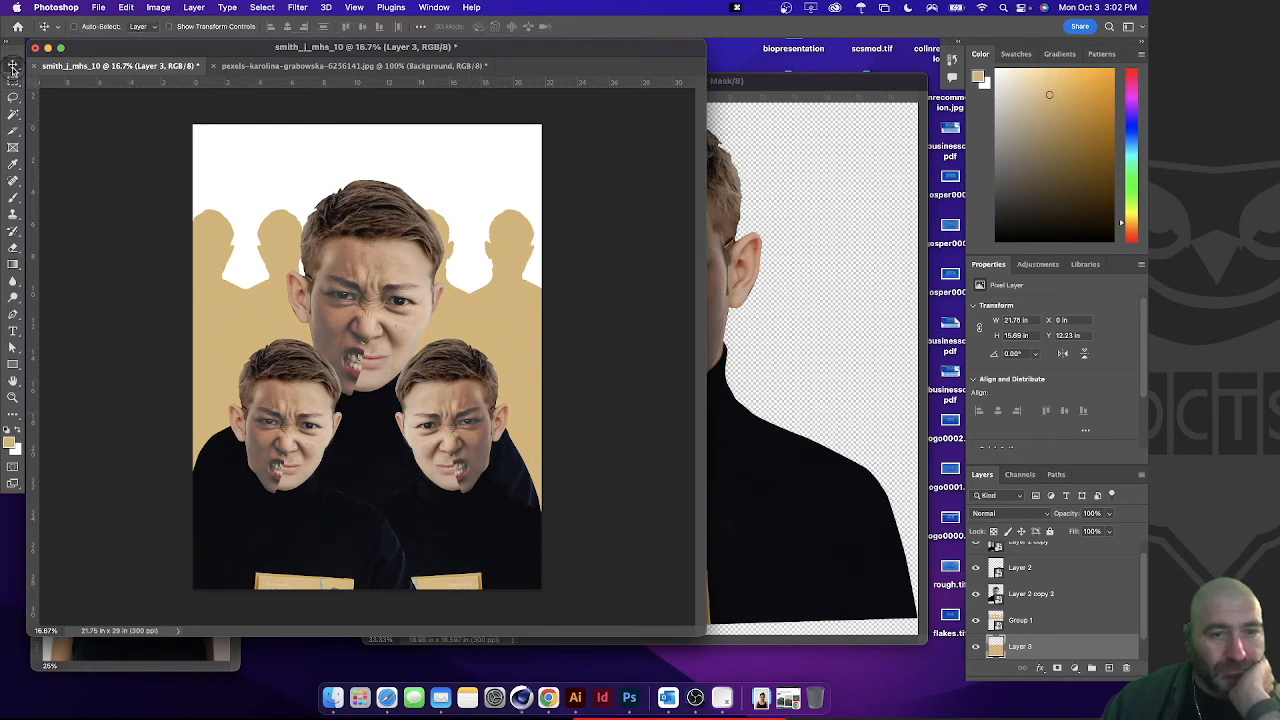
pyautogui.rightClick(303, 443)
pyautogui.click(303, 443)
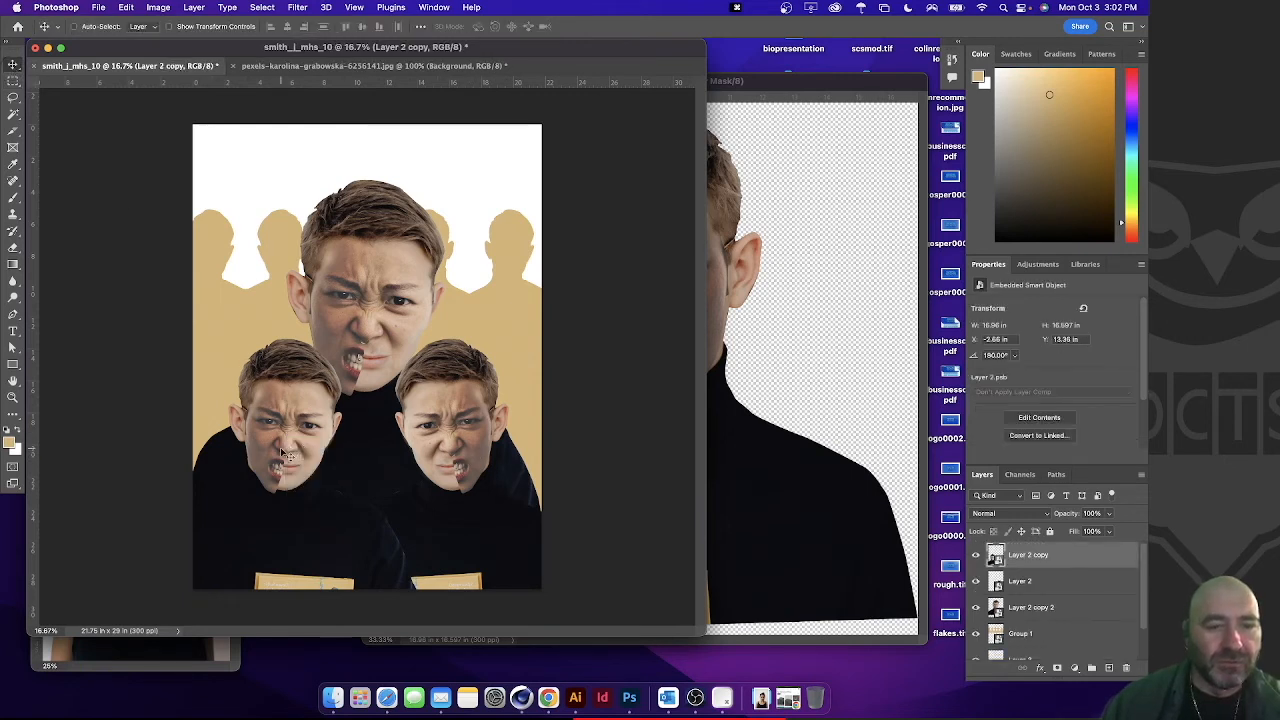
pyautogui.moveTo(288, 456); pyautogui.dragTo(597, 472)
pyautogui.press('super+z')
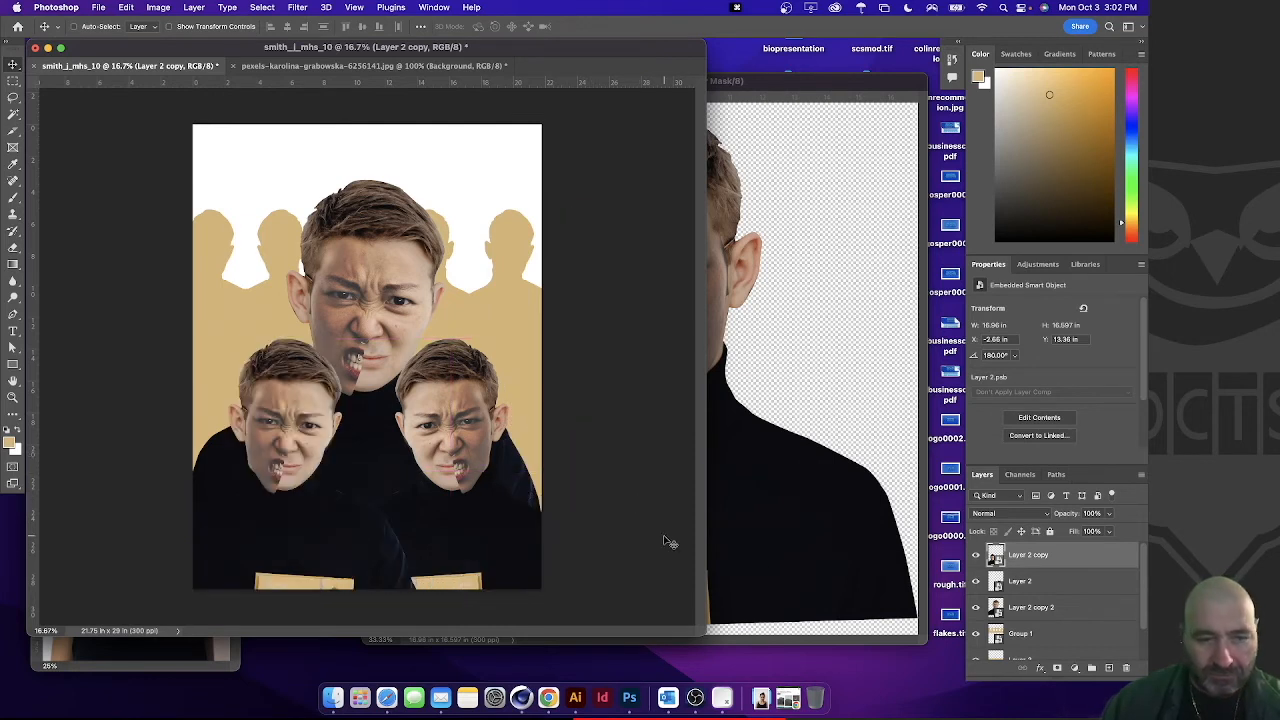
# Move Layer 2 copy right past Layer 2 to X 13.27 in, and shift both front portraits left together
pyautogui.rightClick(266, 447)
pyautogui.click(270, 448)
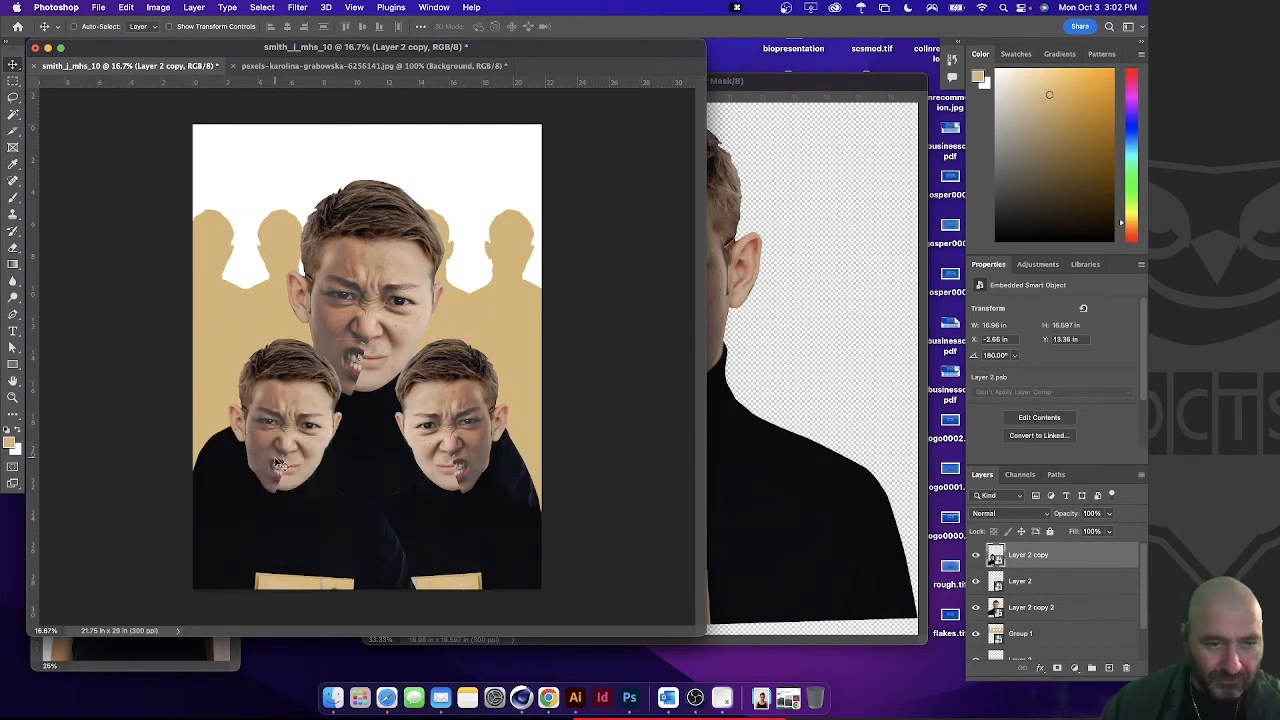
pyautogui.moveTo(284, 466); pyautogui.dragTo(535, 475)
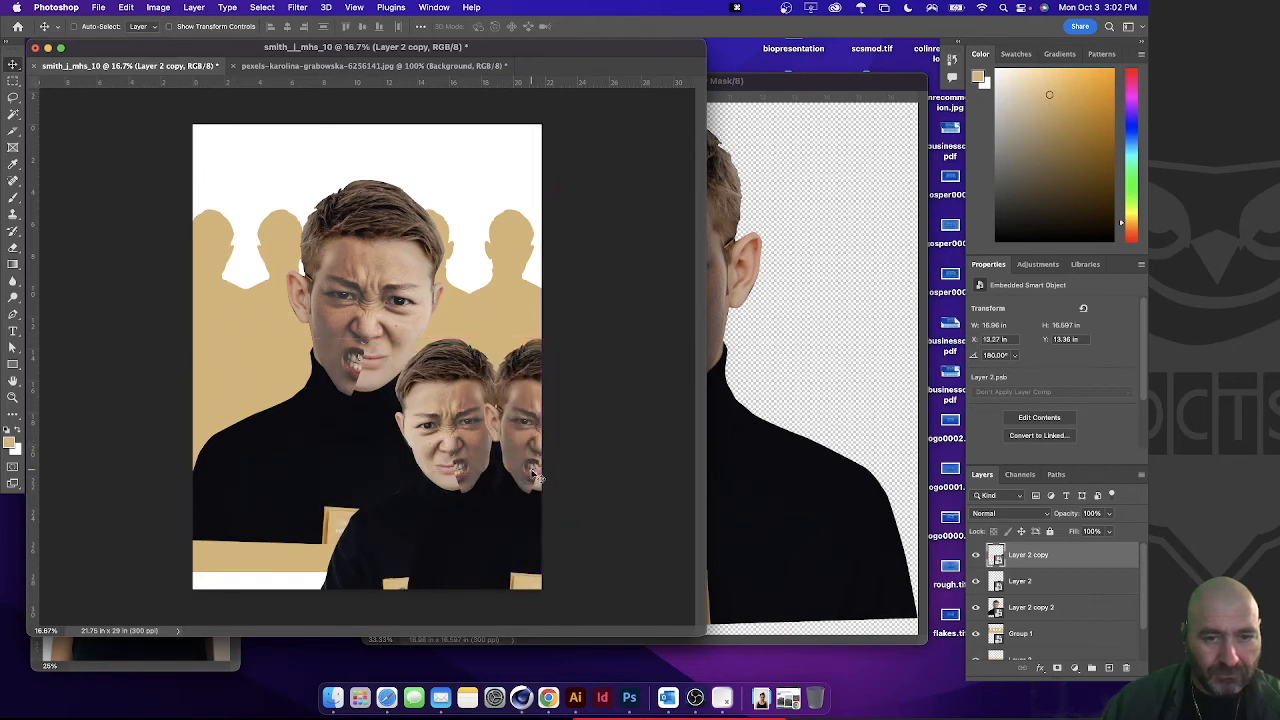
pyautogui.keyDown('shift'); pyautogui.click(1031, 590); pyautogui.keyUp('shift')
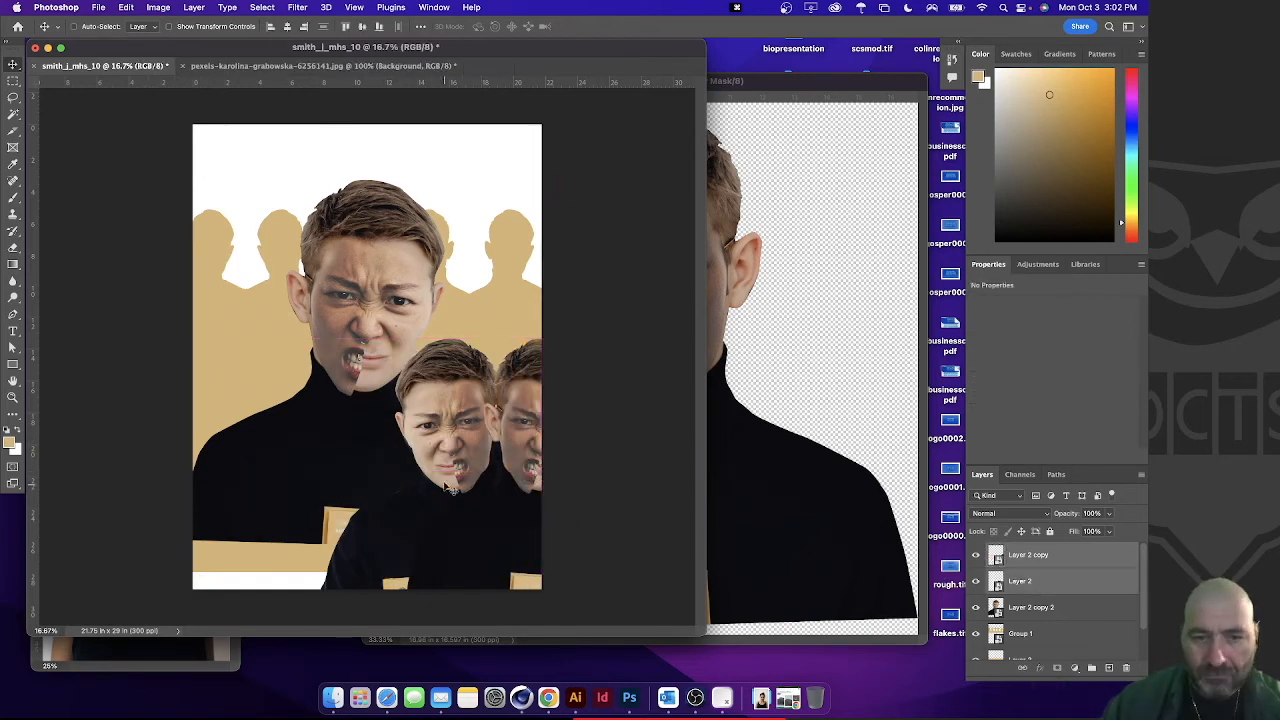
pyautogui.moveTo(333, 473); pyautogui.dragTo(249, 476)
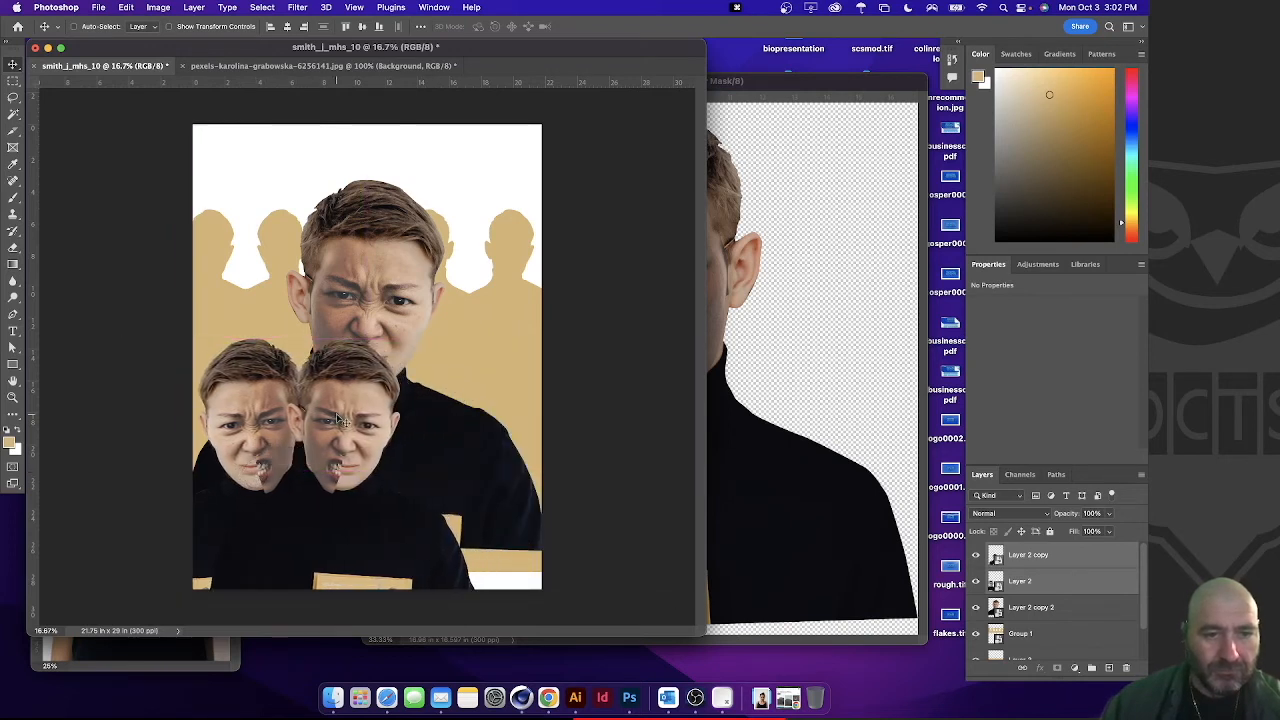
# Move Layer 2 copy alone to the right to X 8.96 in, opposite Layer 2, so the central sweater shows between them
pyautogui.rightClick(355, 421)
pyautogui.click(370, 421)
pyautogui.moveTo(345, 461); pyautogui.dragTo(485, 462)
pyautogui.press('super+z')
pyautogui.moveTo(322, 527); pyautogui.dragTo(452, 531)
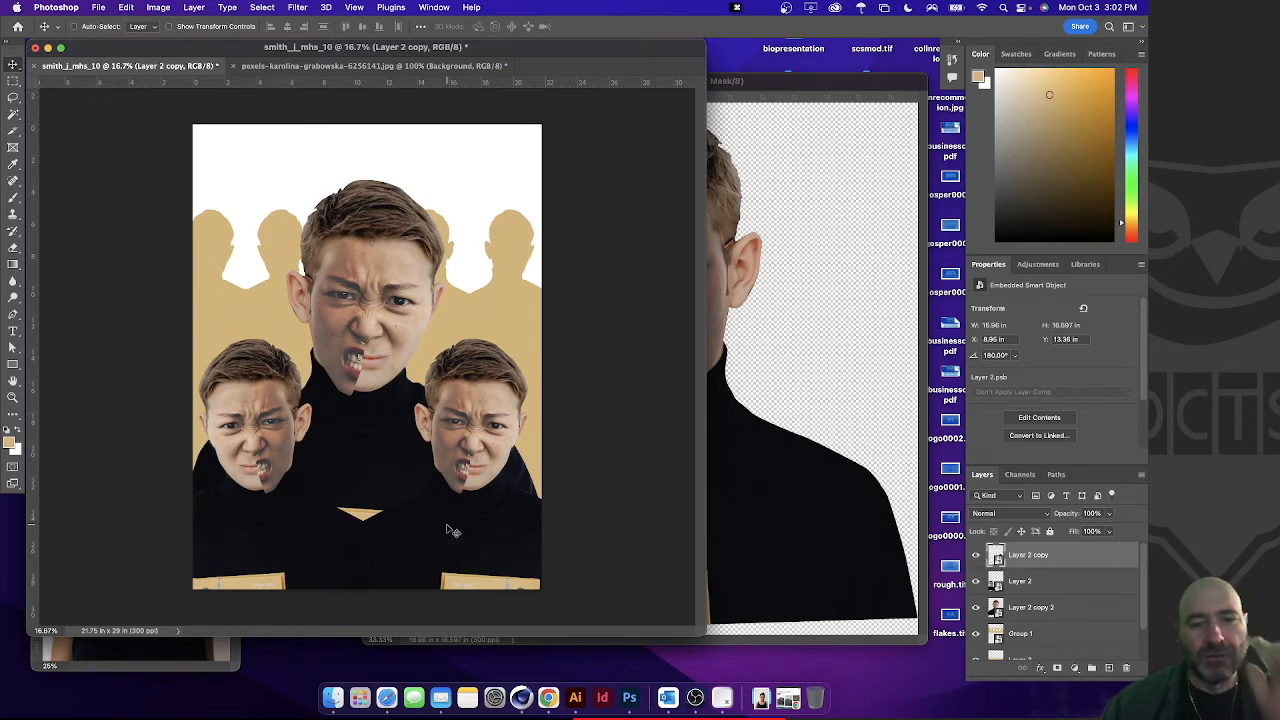
# Nudge Layer 2 copy right to X 9.05 in
pyautogui.press('Right')
pyautogui.press('Right')
pyautogui.press('Right')
pyautogui.press('Right')
pyautogui.press('Right')
pyautogui.press('Right')
pyautogui.press('Right')
pyautogui.press('Right')
pyautogui.press('Right')
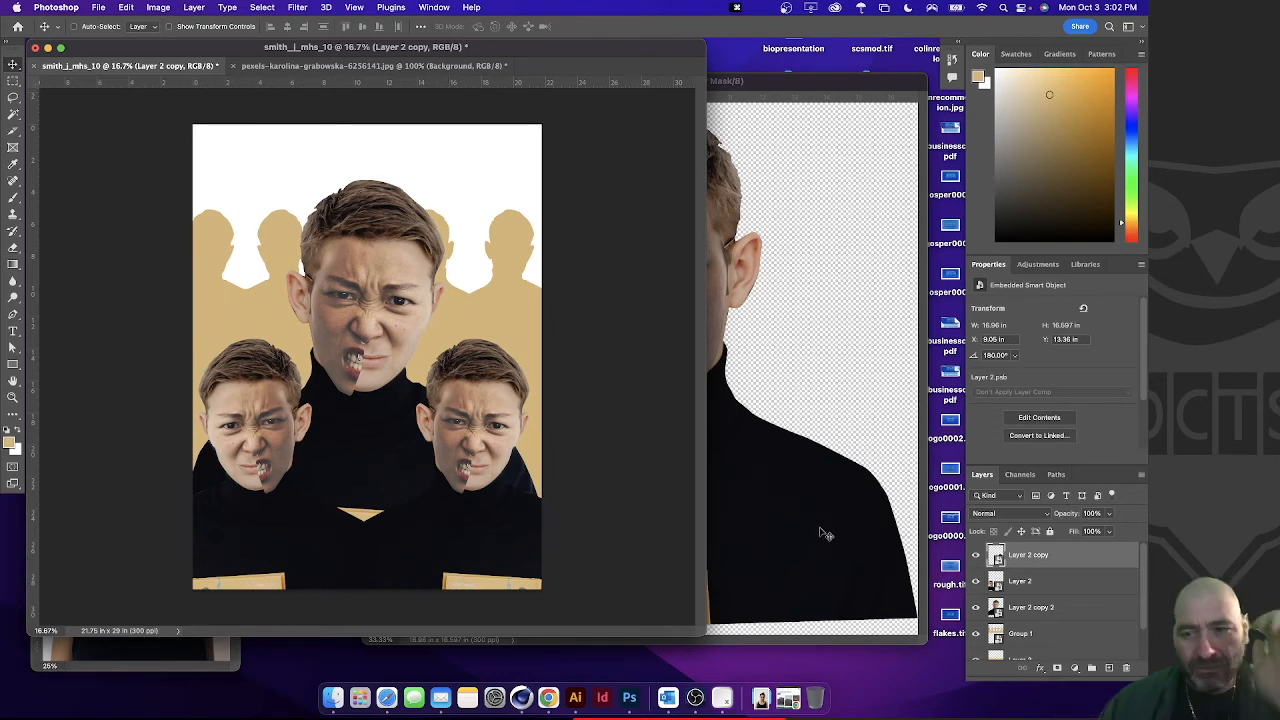
# Add a new layer above Layer 2 copy and marquee a full-width strip about 2.44 in tall along the page bottom
pyautogui.click(1109, 668)
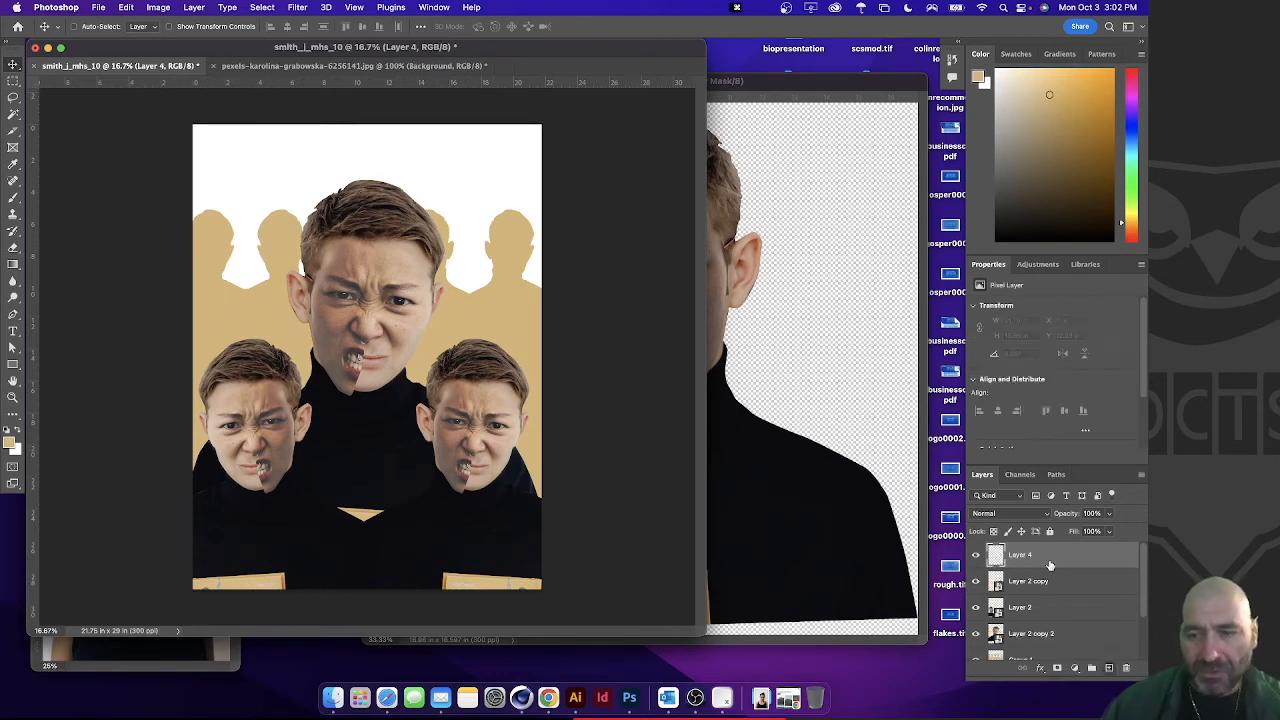
pyautogui.press('super+equal')
pyautogui.press('super+equal')
pyautogui.press('super+equal')
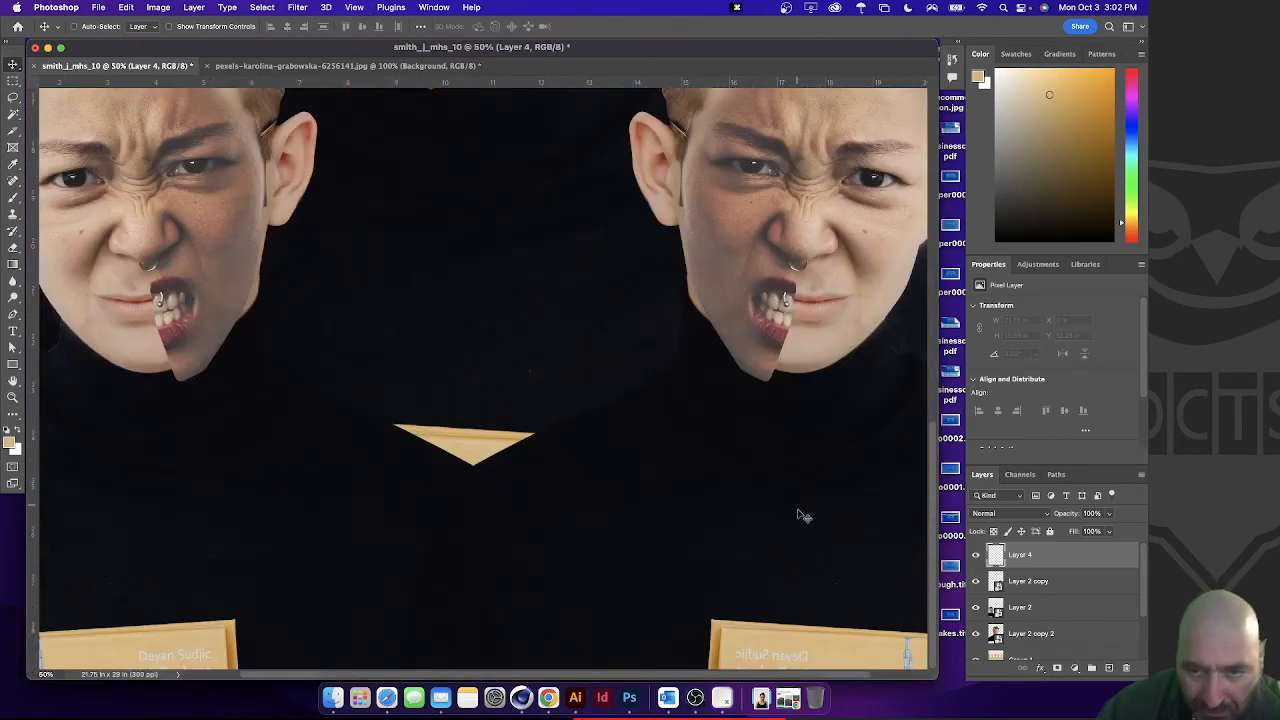
pyautogui.press('super+minus')
pyautogui.press('super+minus')
pyautogui.press('super+minus')
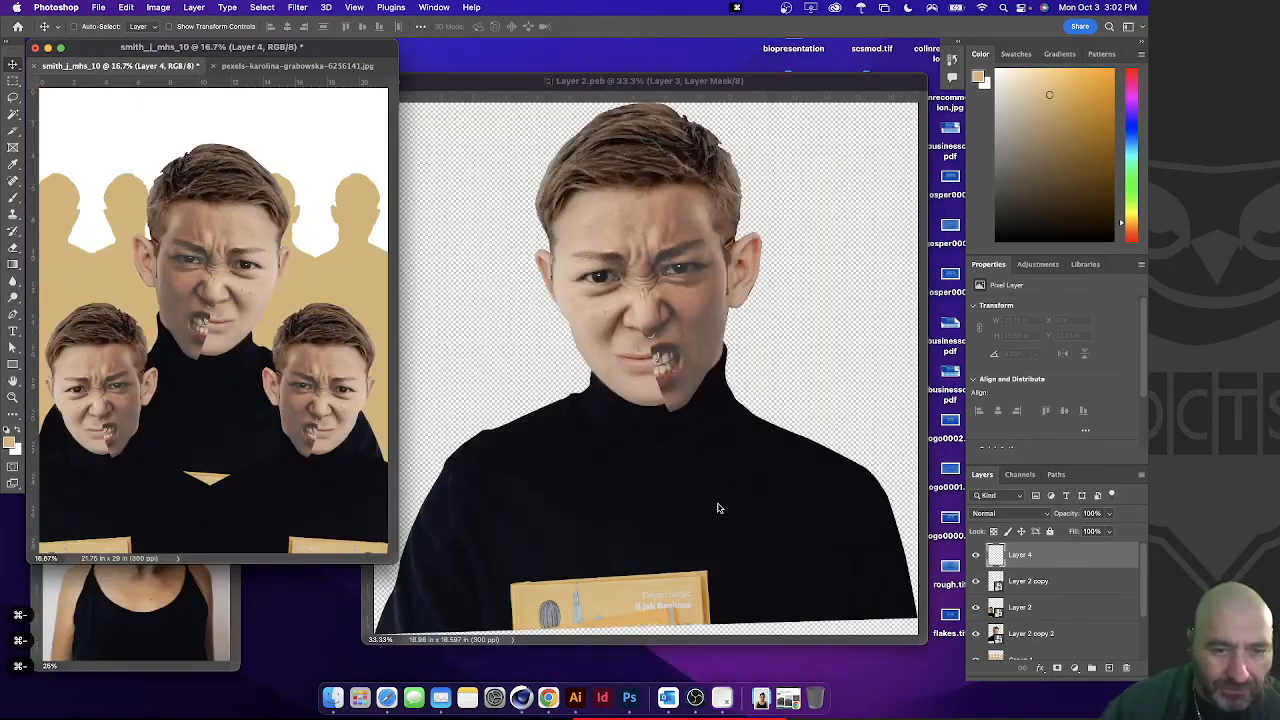
pyautogui.moveTo(393, 560); pyautogui.dragTo(659, 635)
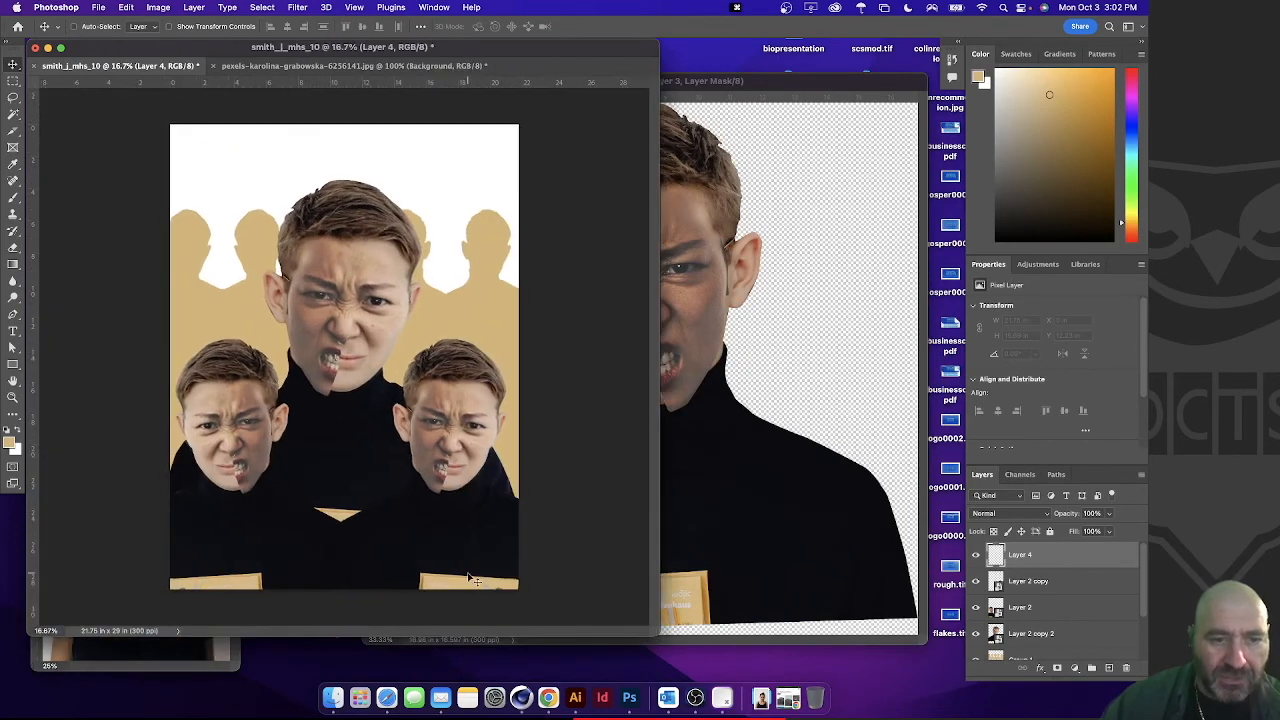
pyautogui.click(13, 80)
pyautogui.moveTo(136, 551); pyautogui.dragTo(670, 627)
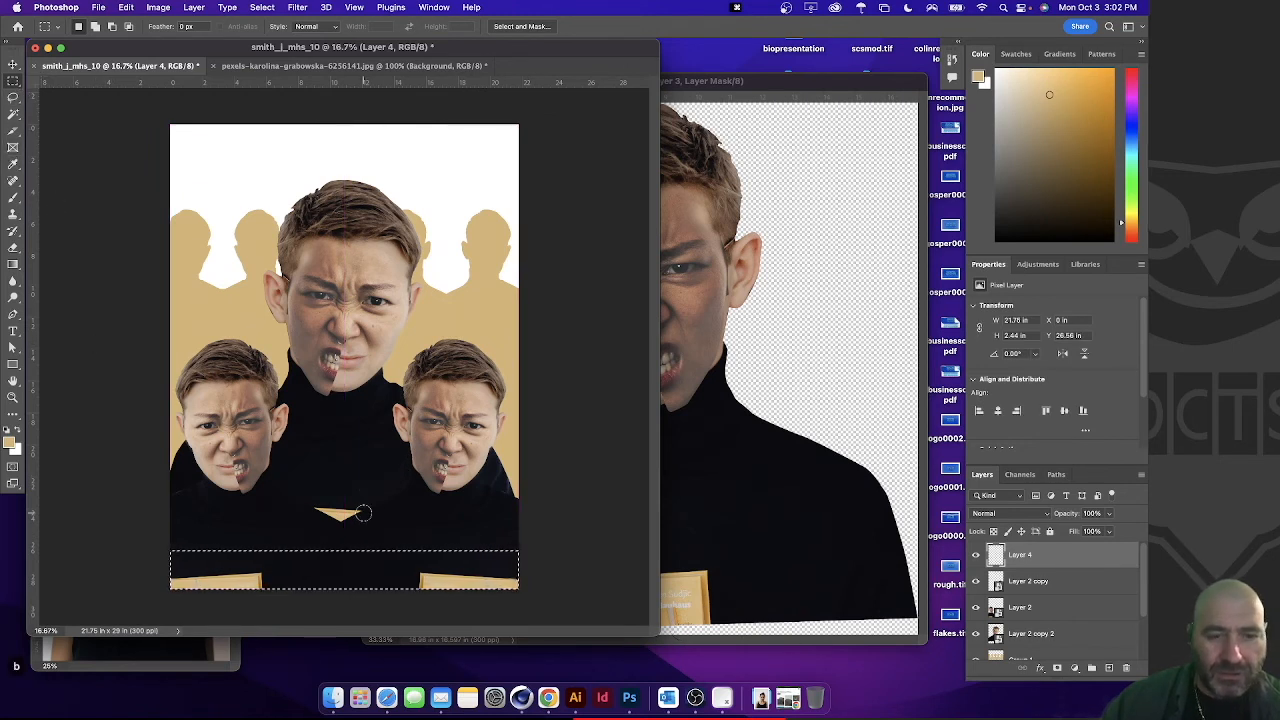
# Sample the sweater's near-black colour and fill the selected bottom strip on Layer 4 with it to cover the books
pyautogui.press('b')
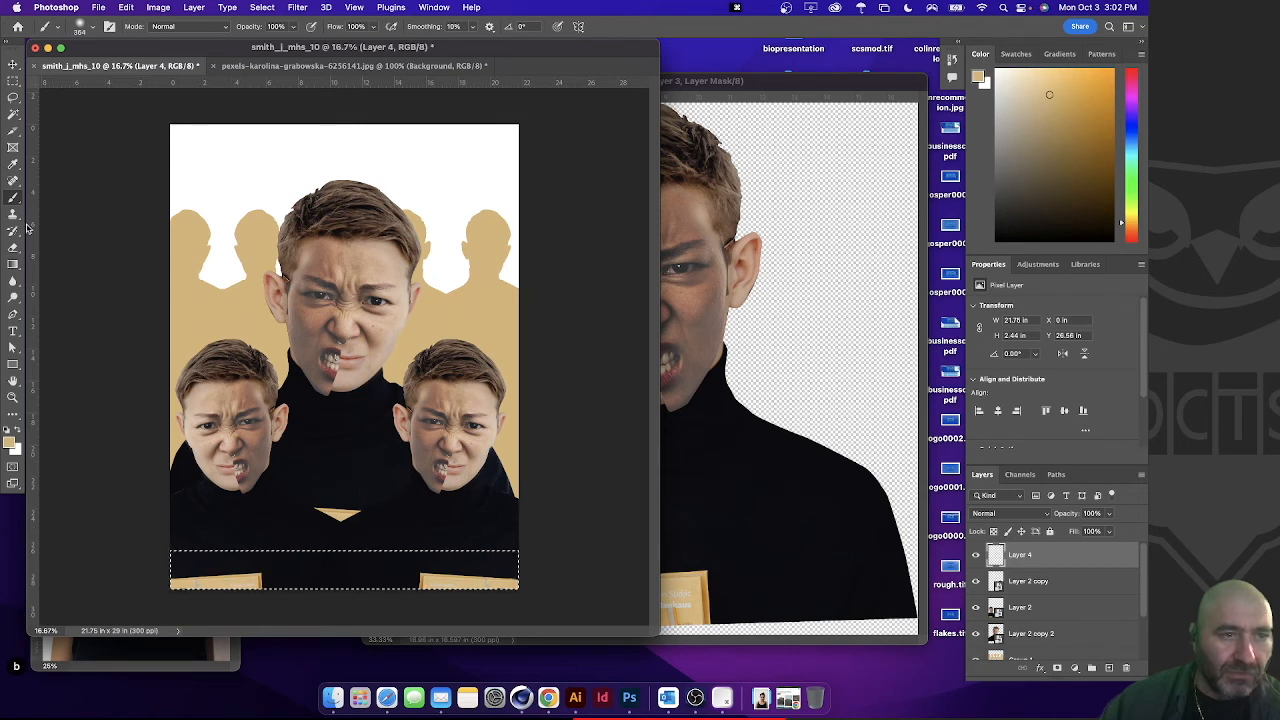
pyautogui.keyDown('alt'); pyautogui.click(268, 514); pyautogui.keyUp('alt')
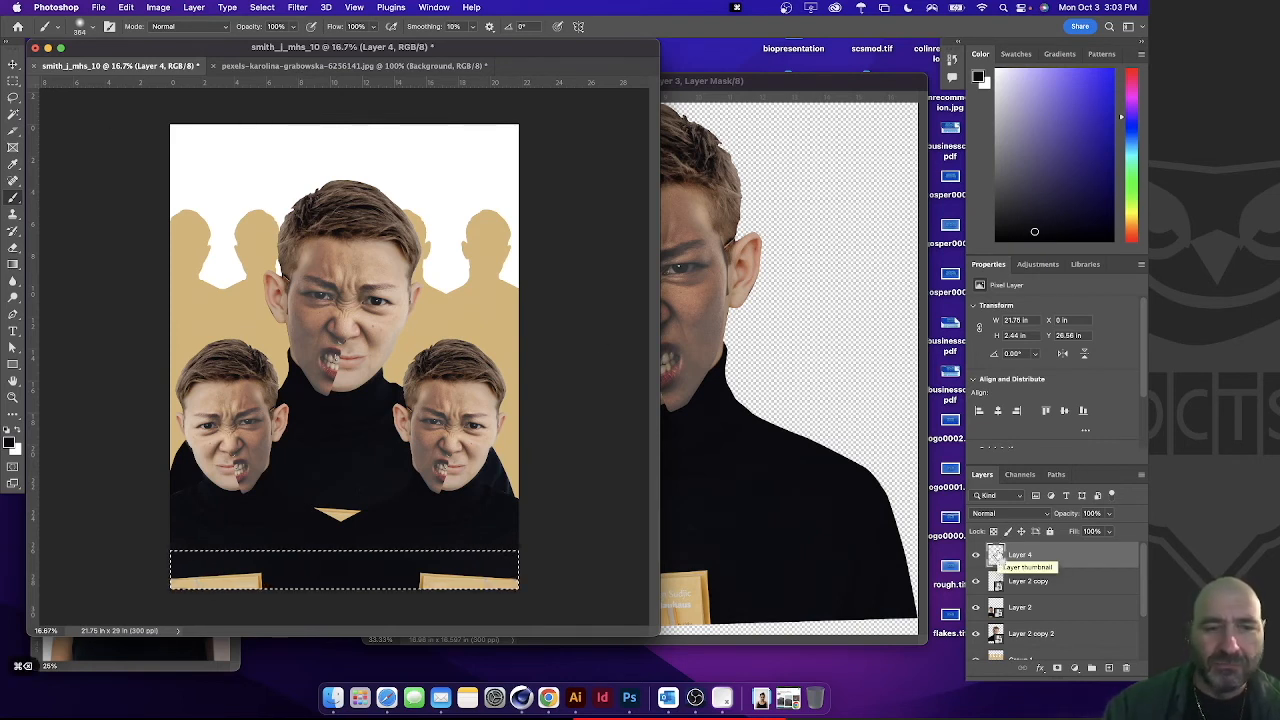
pyautogui.press('super+z')
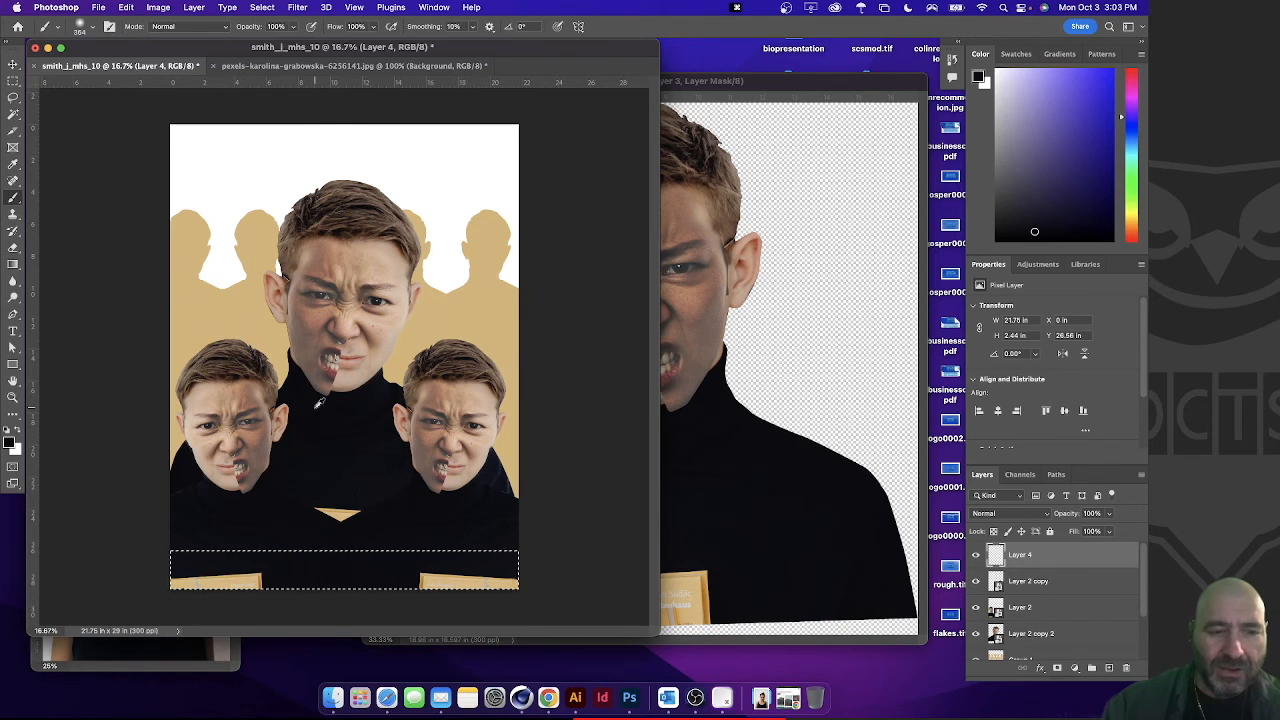
pyautogui.hotkey('alt', 'BackSpace')
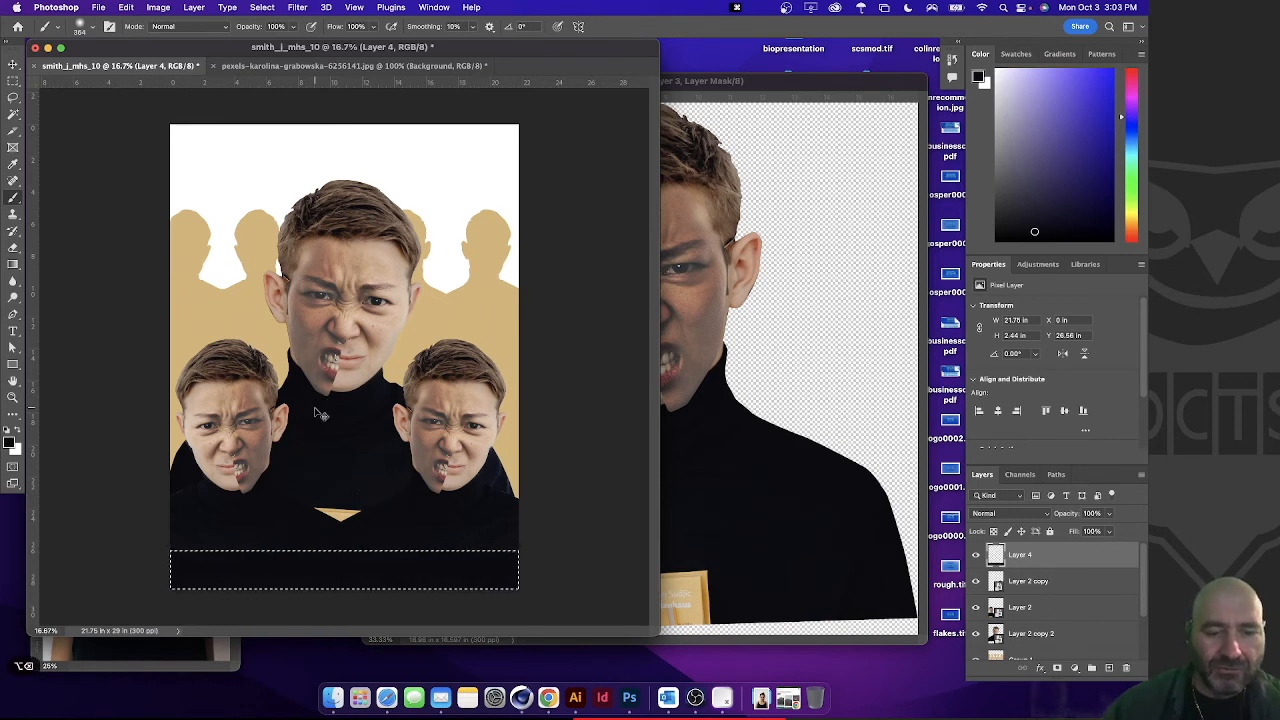
# Deselect the bottom strip and add a white-filled layer above Layer 4 with its Fill lowered to about 25%
pyautogui.press('super+d')
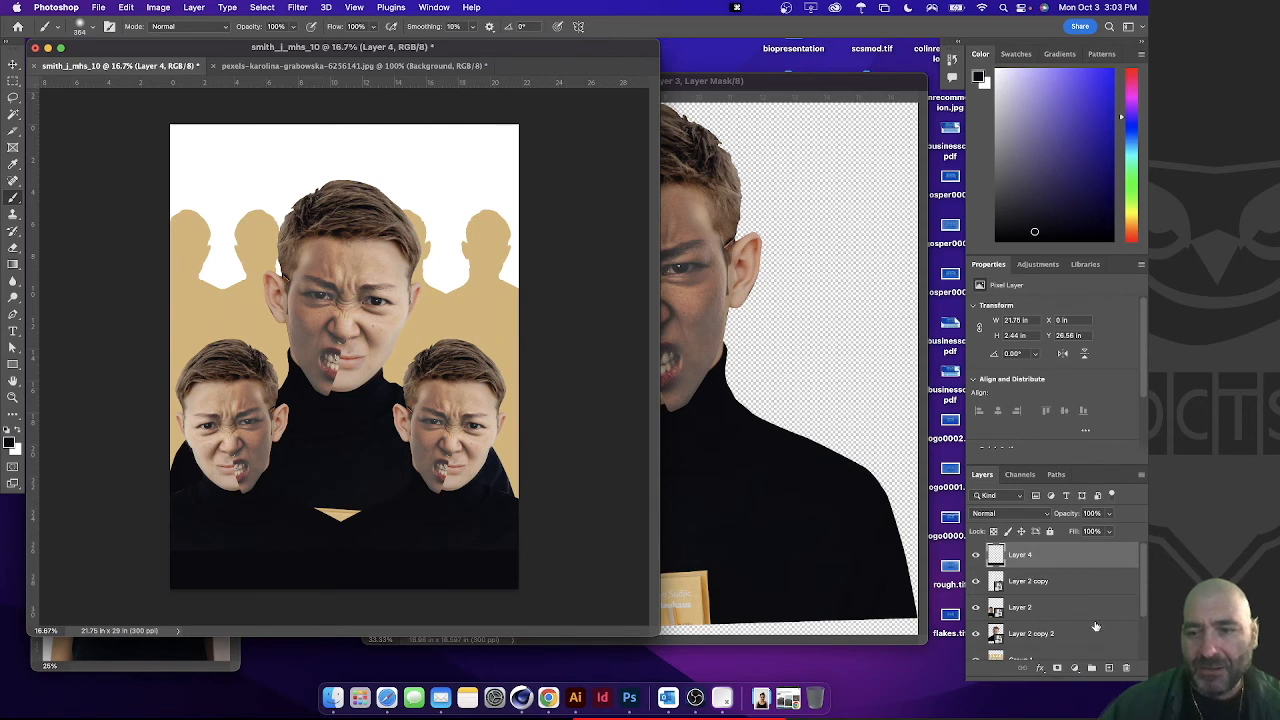
pyautogui.click(1109, 668)
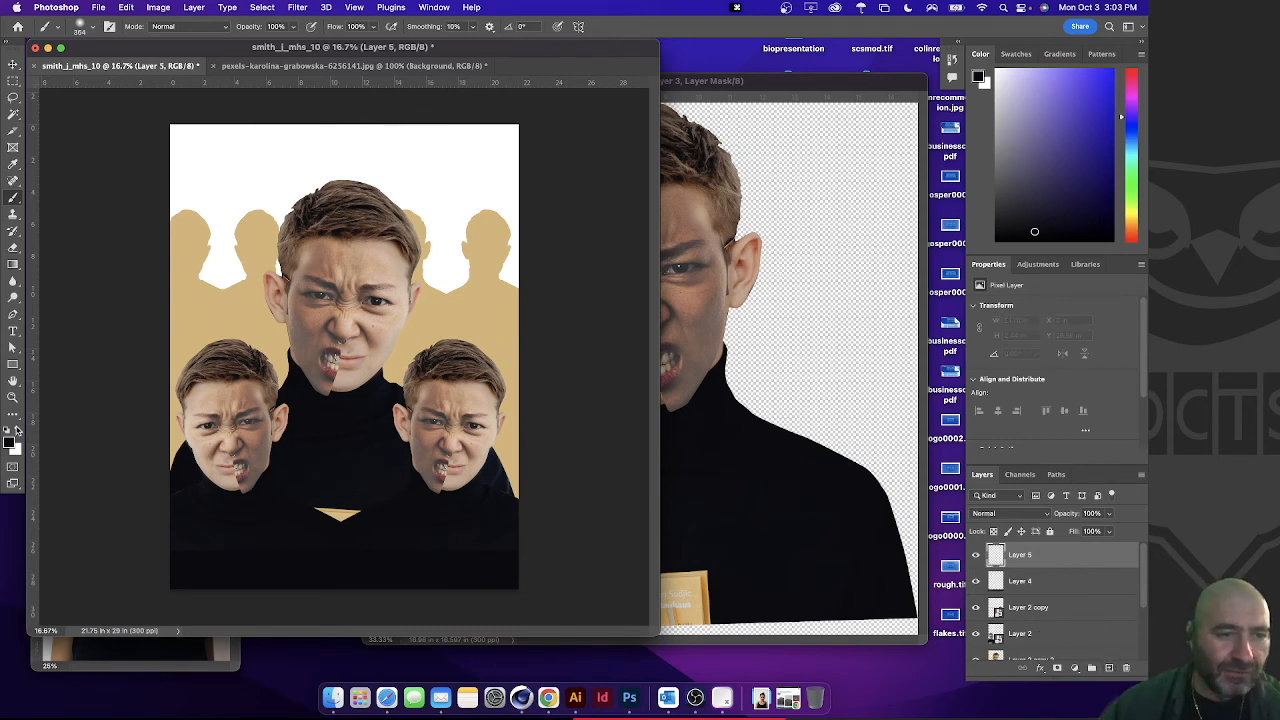
pyautogui.click(20, 429)
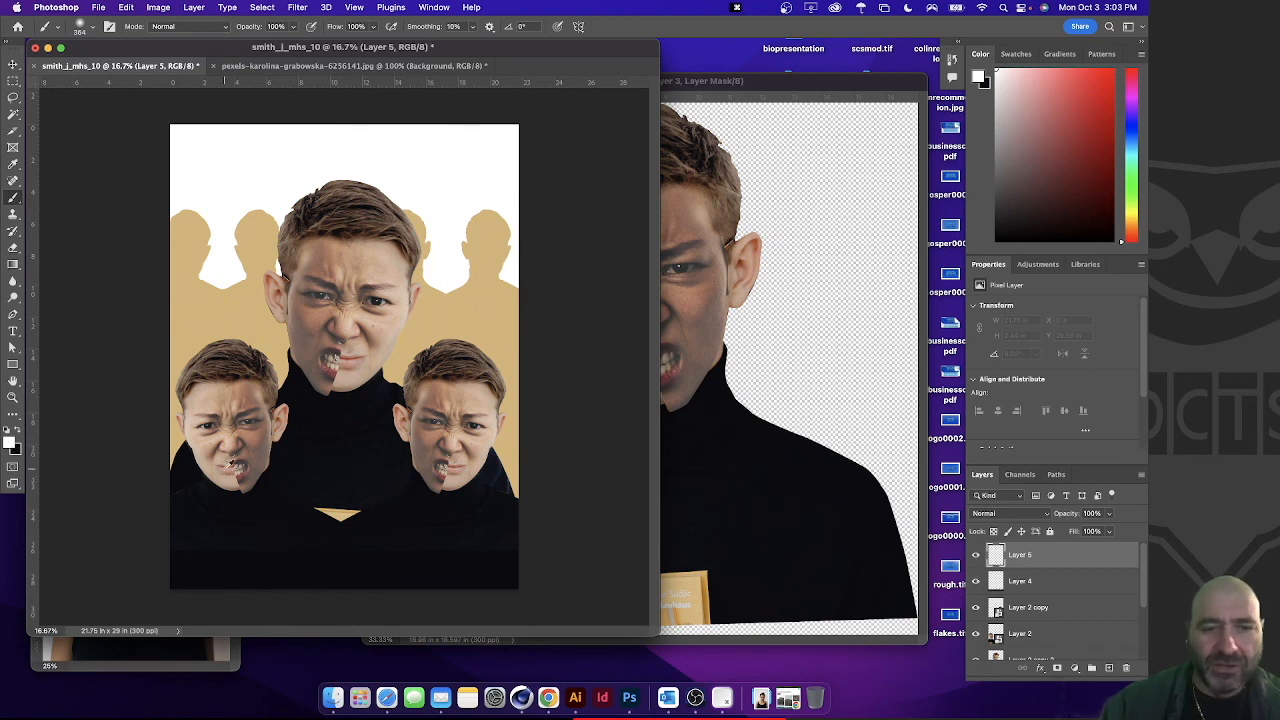
pyautogui.hotkey('alt', 'BackSpace')
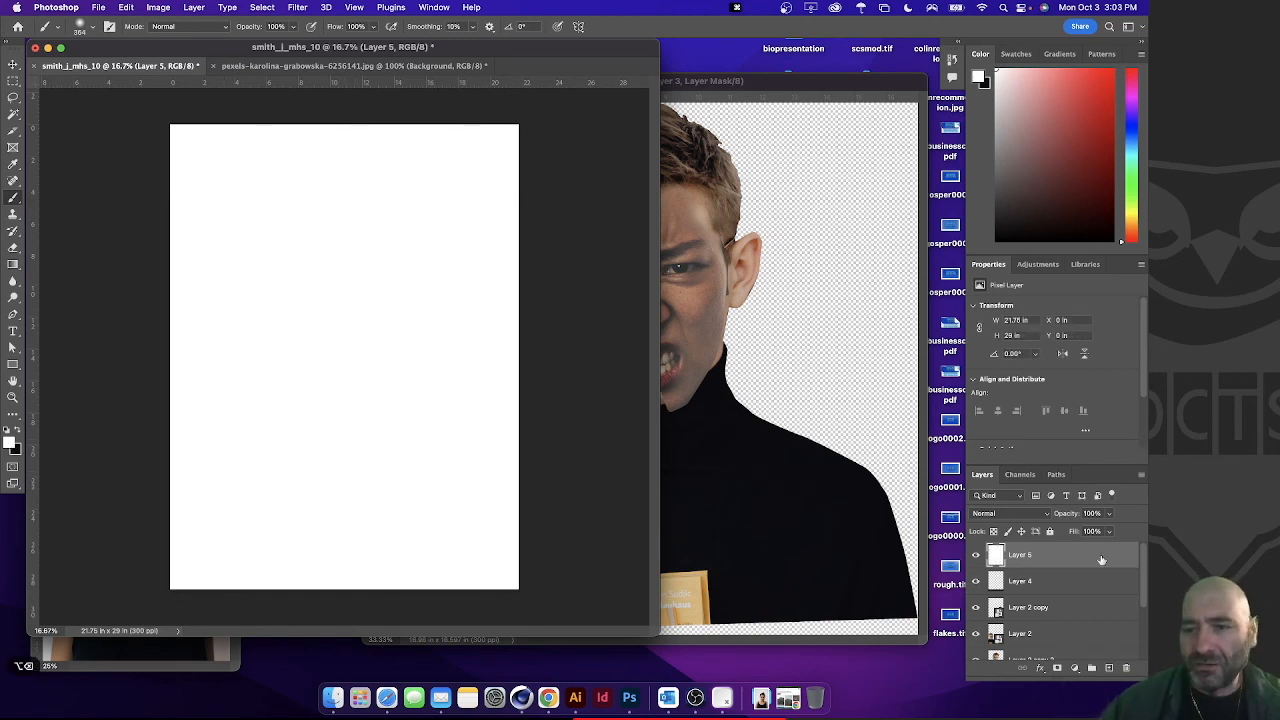
pyautogui.moveTo(1110, 535); pyautogui.dragTo(1065, 549)
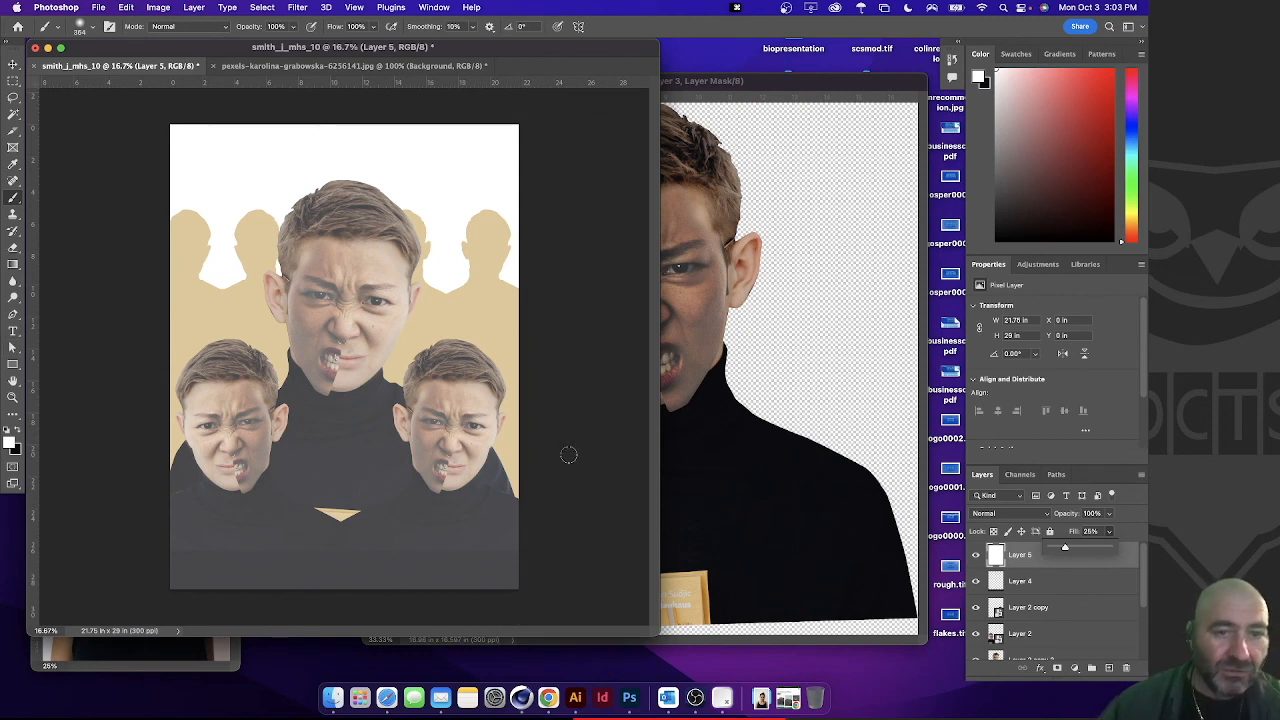
pyautogui.click(1021, 564)
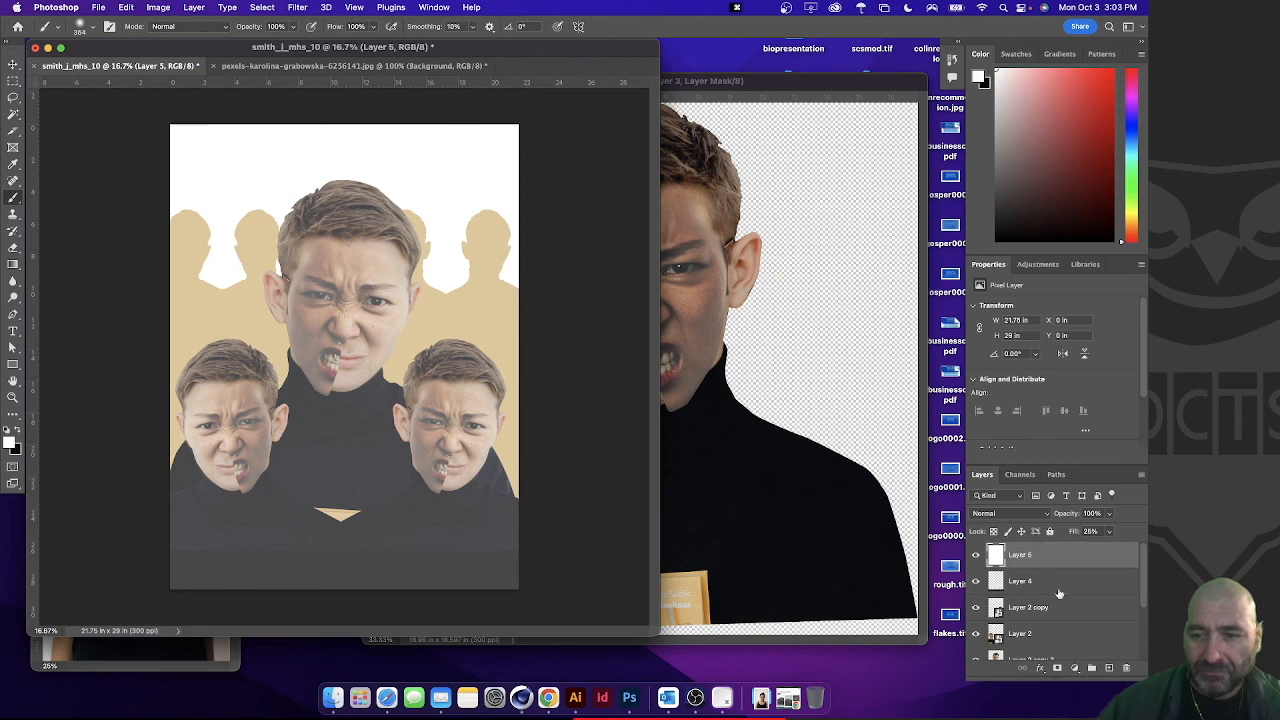